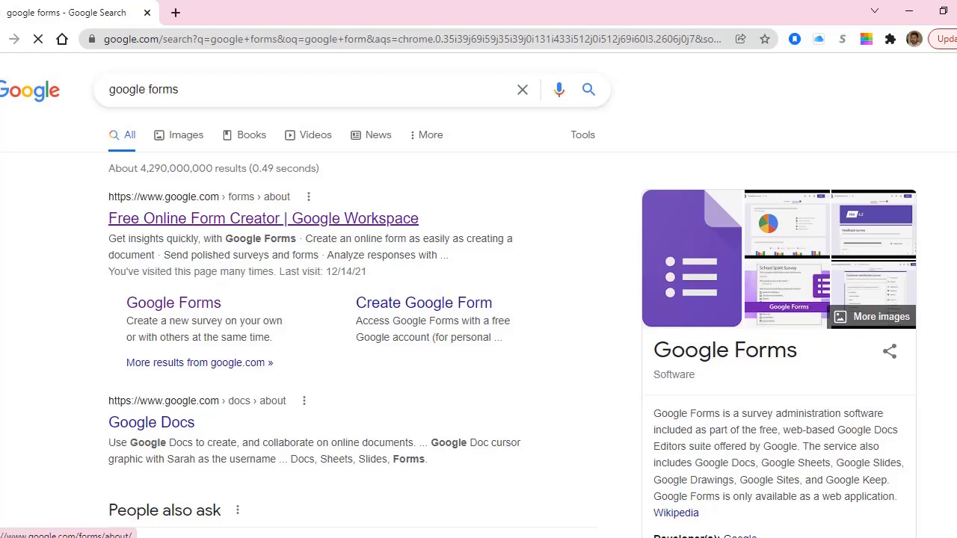
Go from the Google Forms search result to the Google Forms home page.
{"action": "left_click", "coordinate": [173, 303]}
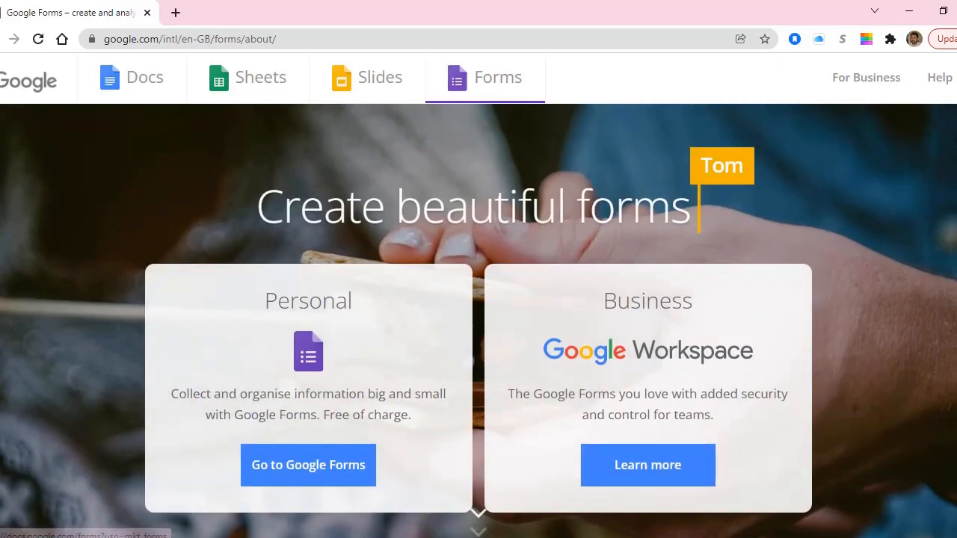
{"action": "left_click", "coordinate": [308, 465]}
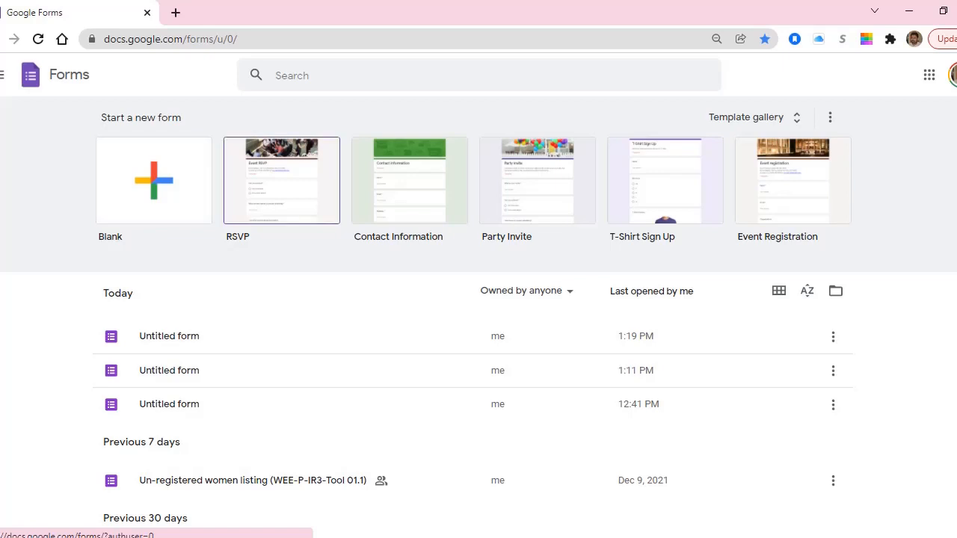
Start a new form from the Blank template.
{"action": "scroll", "coordinate": [409, 180], "scroll_direction": "down", "scroll_amount": 1}
{"action": "scroll", "coordinate": [410, 180], "scroll_direction": "up", "scroll_amount": 1}
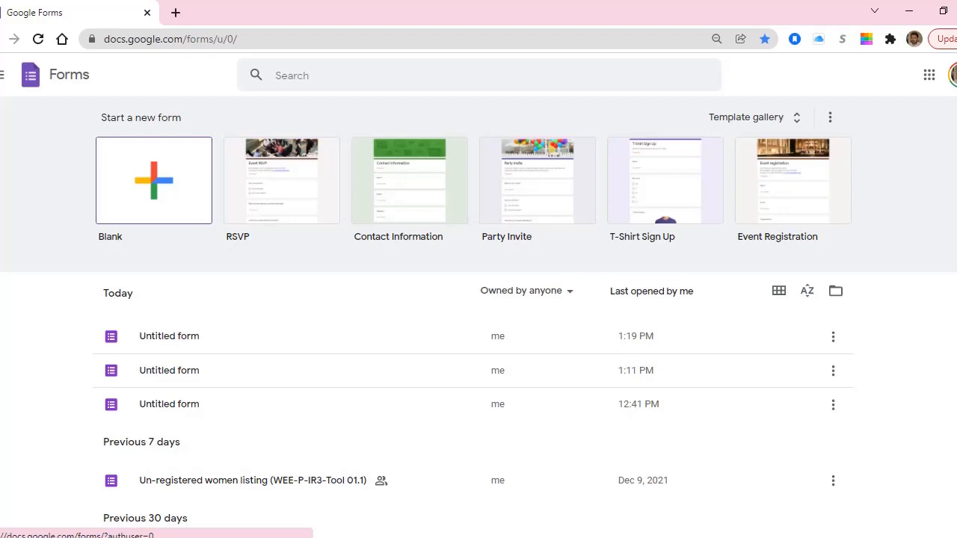
{"action": "left_click", "coordinate": [154, 181]}
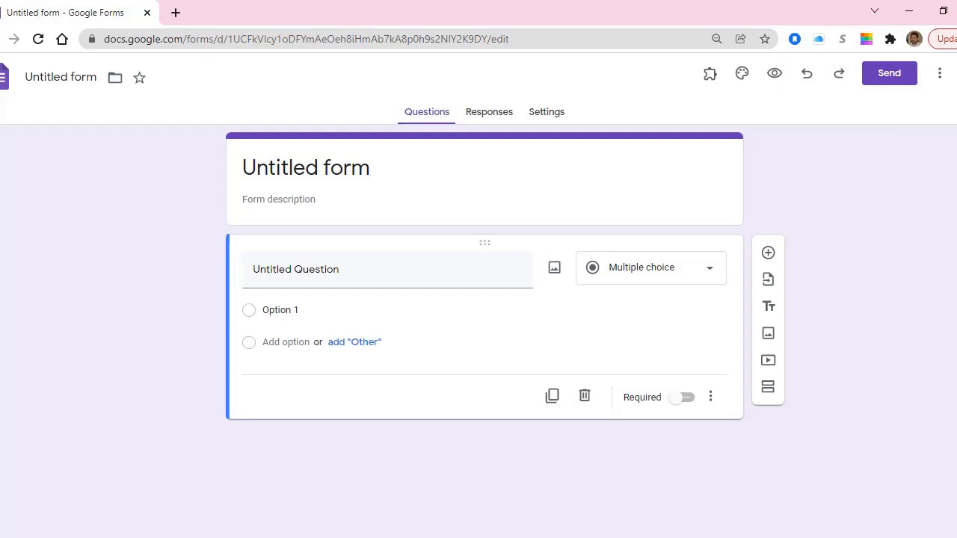
Replace the 'Untitled form' title with 'Project XYZ Activity ABC Form'.
{"action": "left_click", "coordinate": [328, 168]}
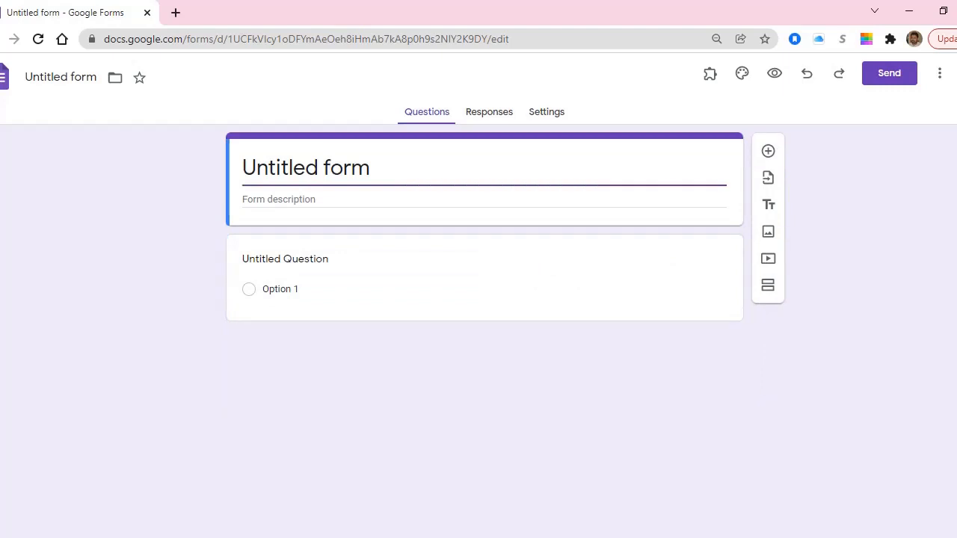
{"action": "left_click_drag", "start_coordinate": [372, 168], "coordinate": [242, 168]}
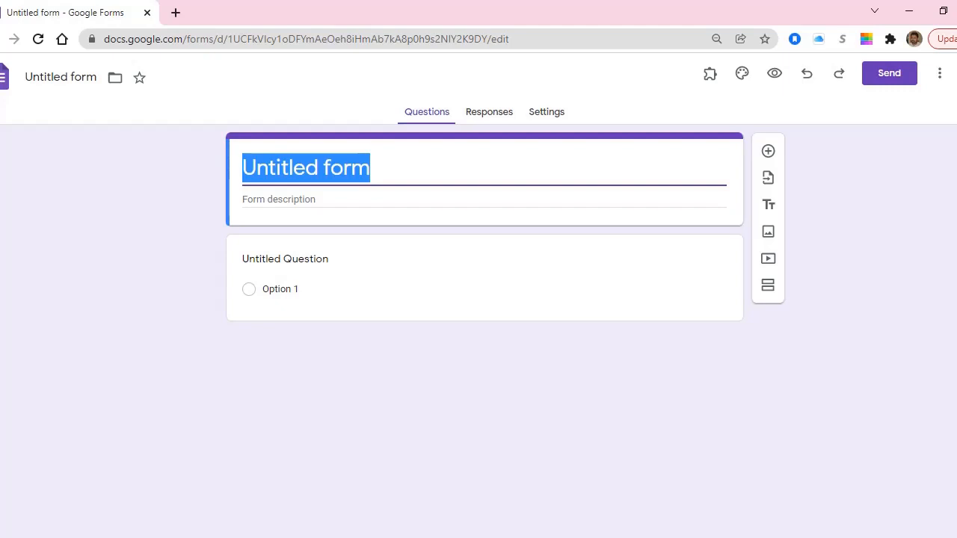
{"action": "type", "text": "P"}
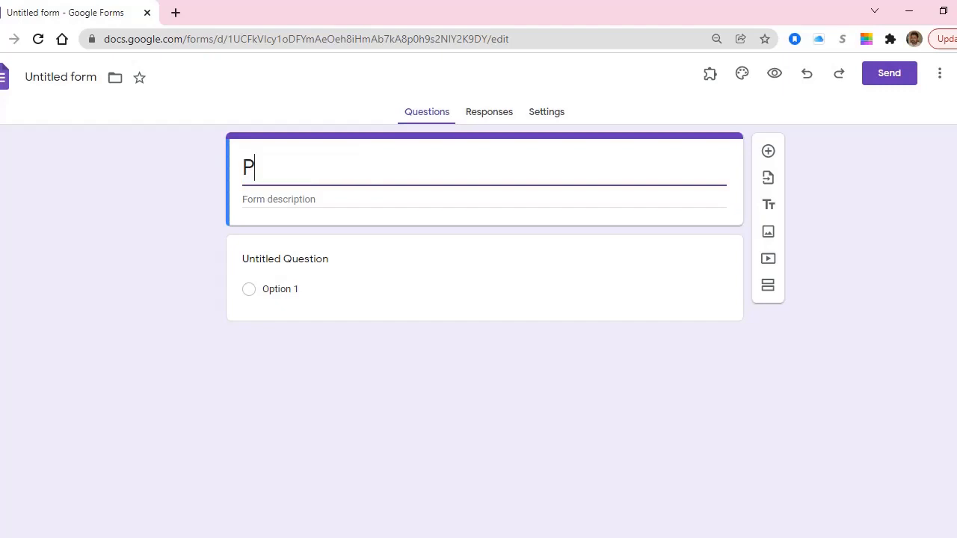
{"action": "type", "text": "roject XY"}
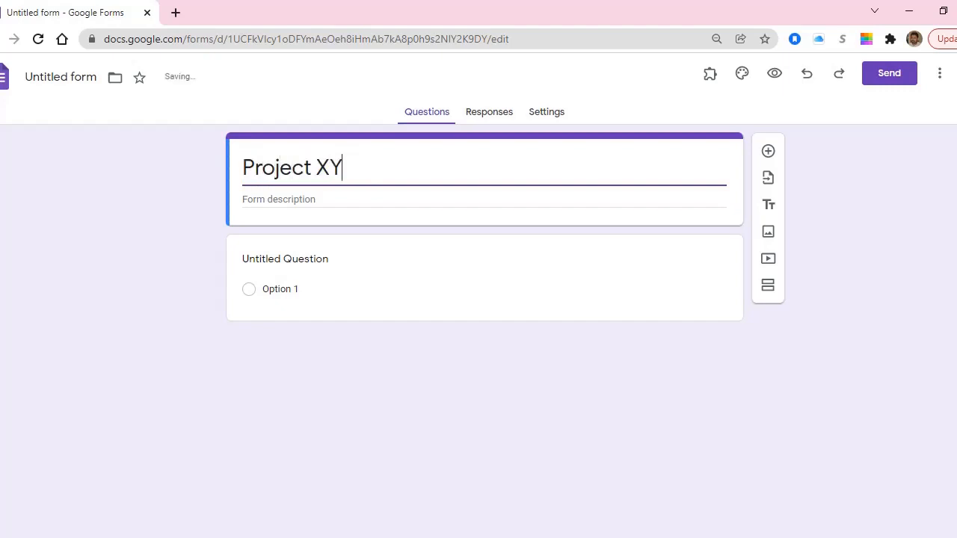
{"action": "type", "text": "Z Activity ABC"}
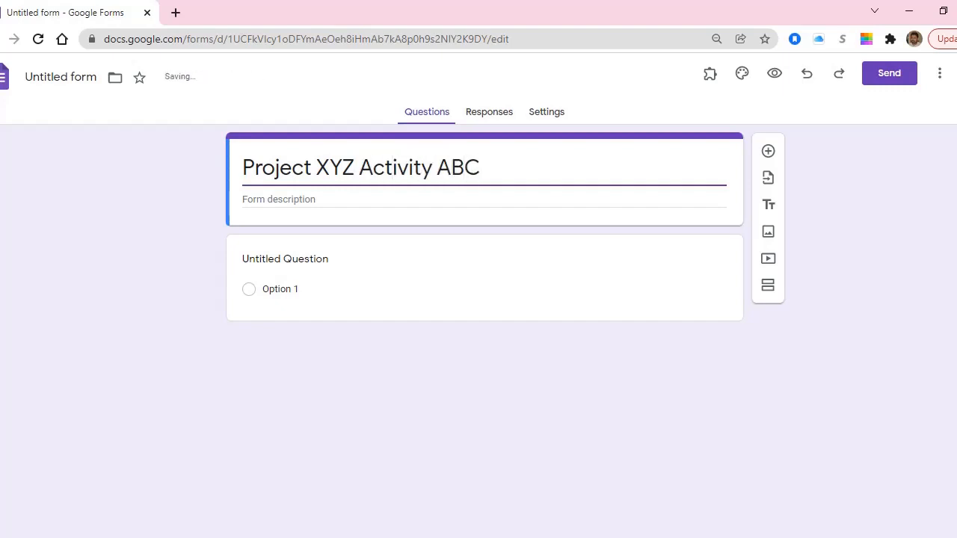
{"action": "type", "text": " Form"}
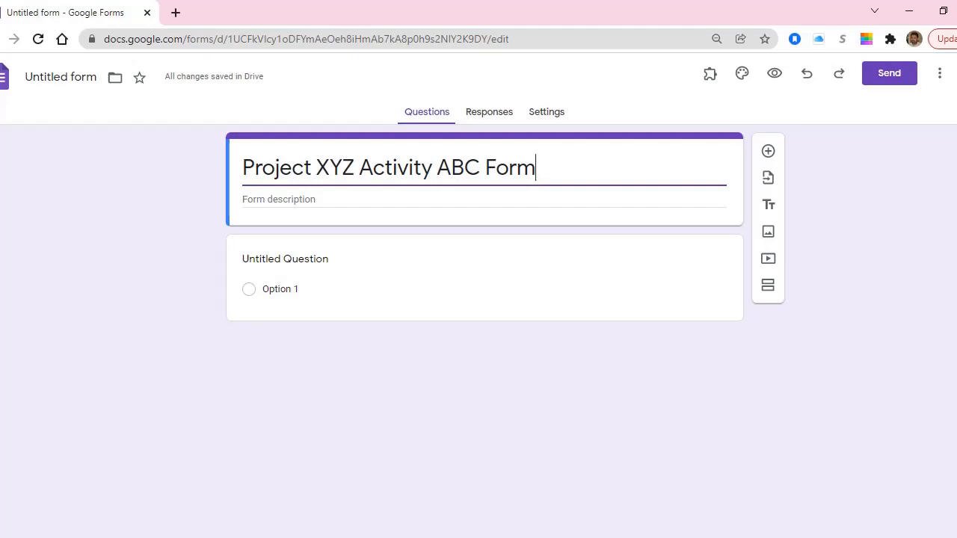
{"action": "left_click", "coordinate": [291, 200]}
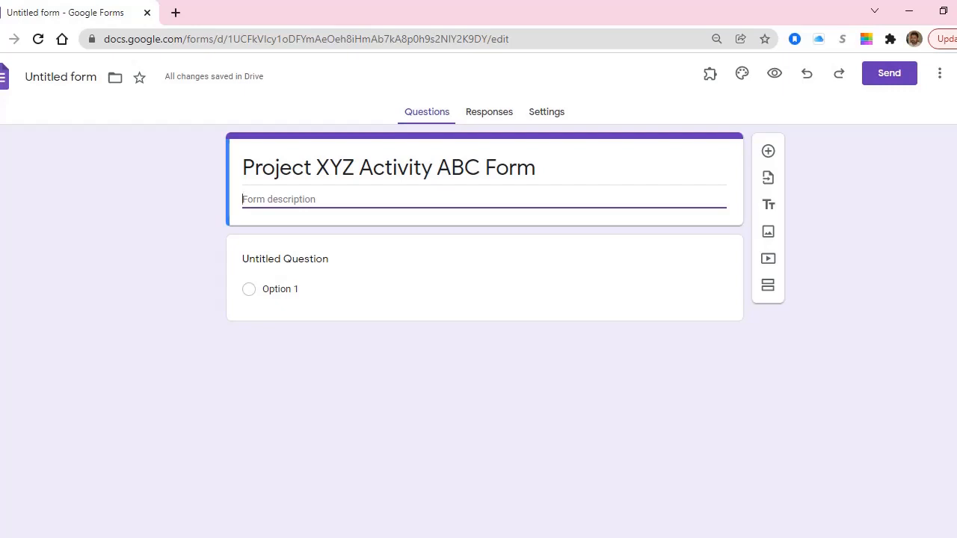
{"action": "left_click", "coordinate": [295, 261]}
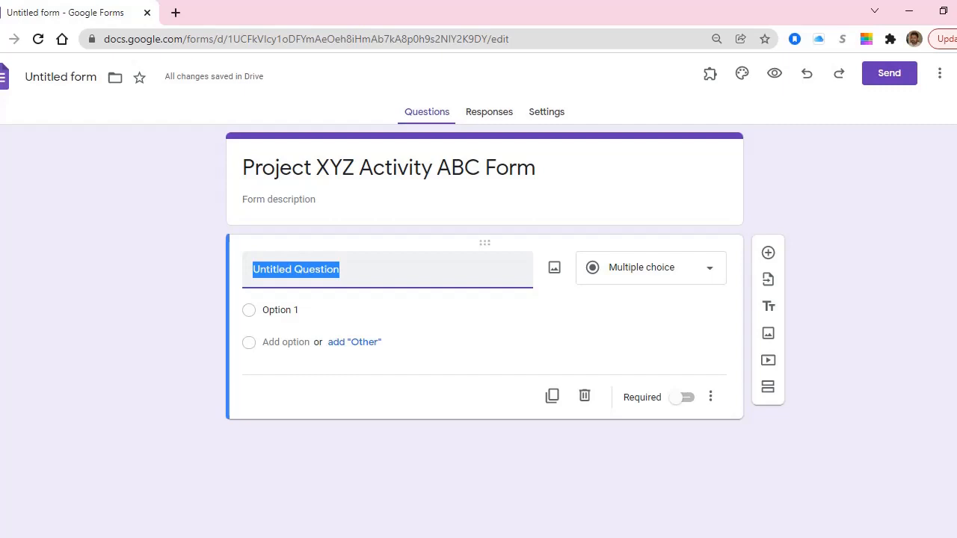
Title the first question 'Your Name' and make it a Short answer question.
{"action": "type", "text": "Your Name"}
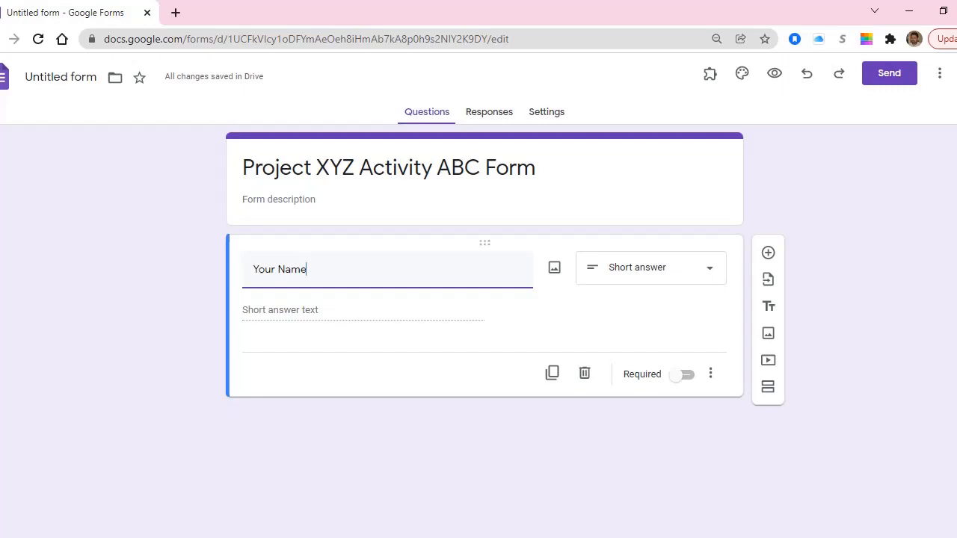
{"action": "left_click", "coordinate": [651, 268]}
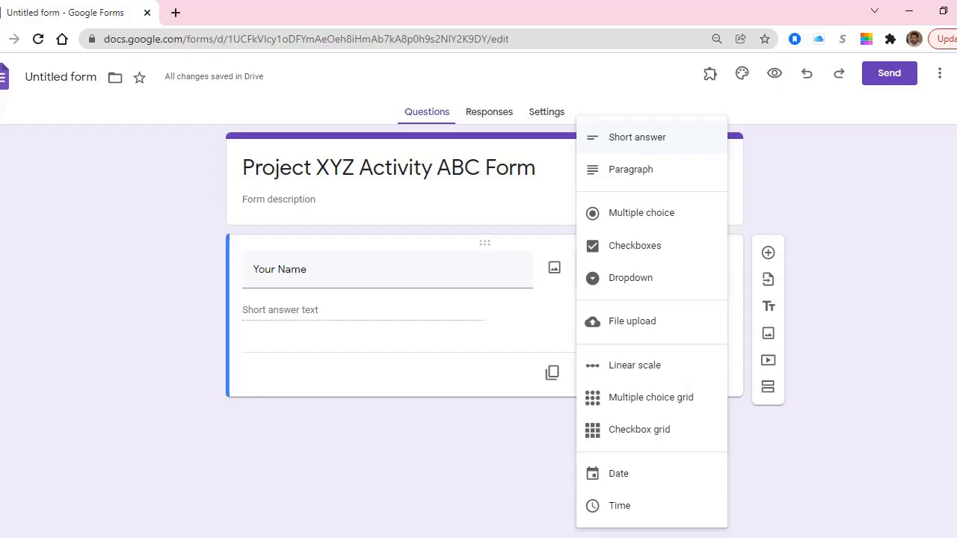
{"action": "left_click", "coordinate": [637, 138]}
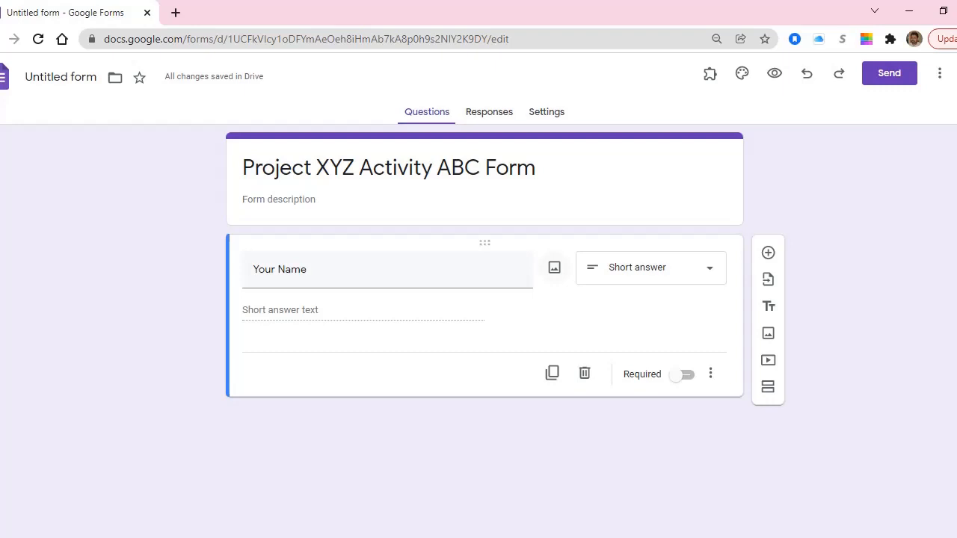
{"action": "left_click", "coordinate": [316, 270]}
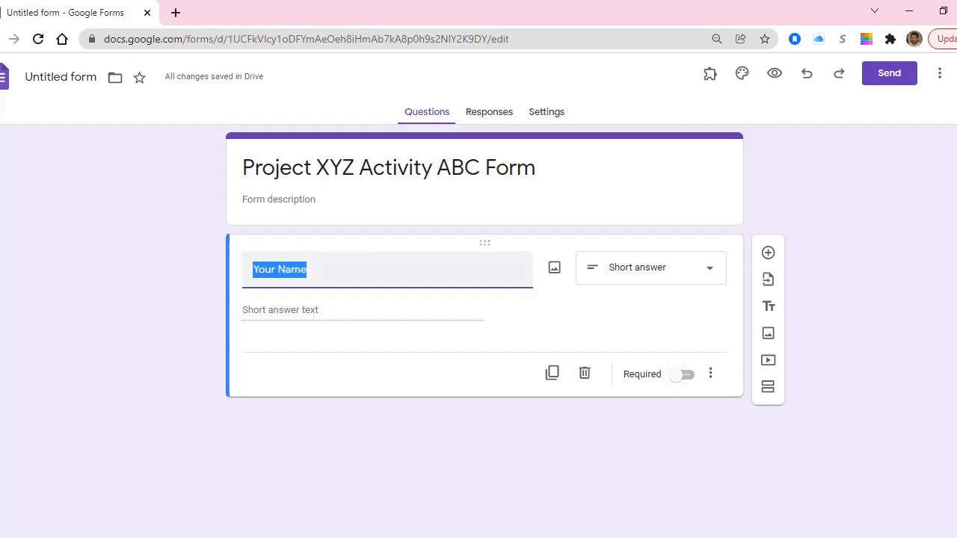
Mark Your Name required and give it the description 'Please write your complete name'.
{"action": "left_click", "coordinate": [682, 375]}
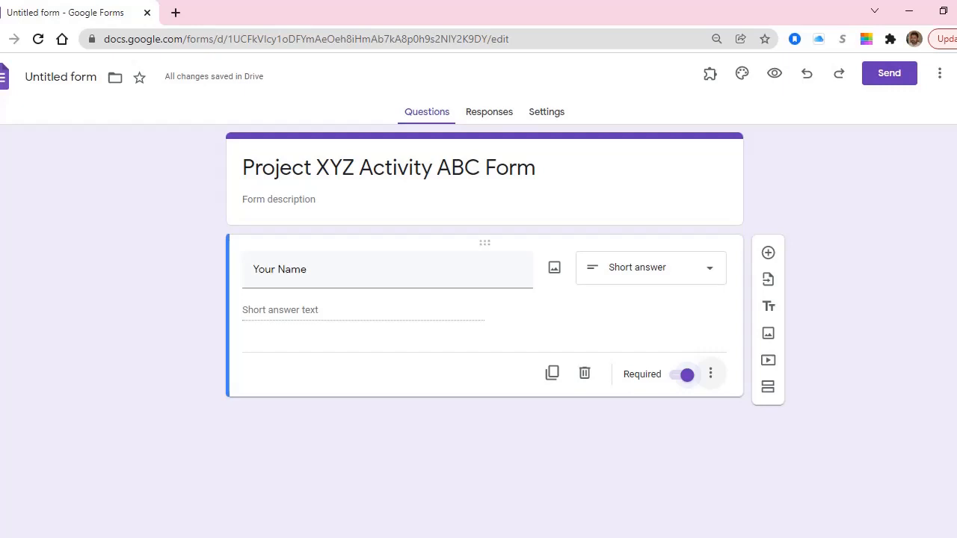
{"action": "left_click", "coordinate": [710, 374]}
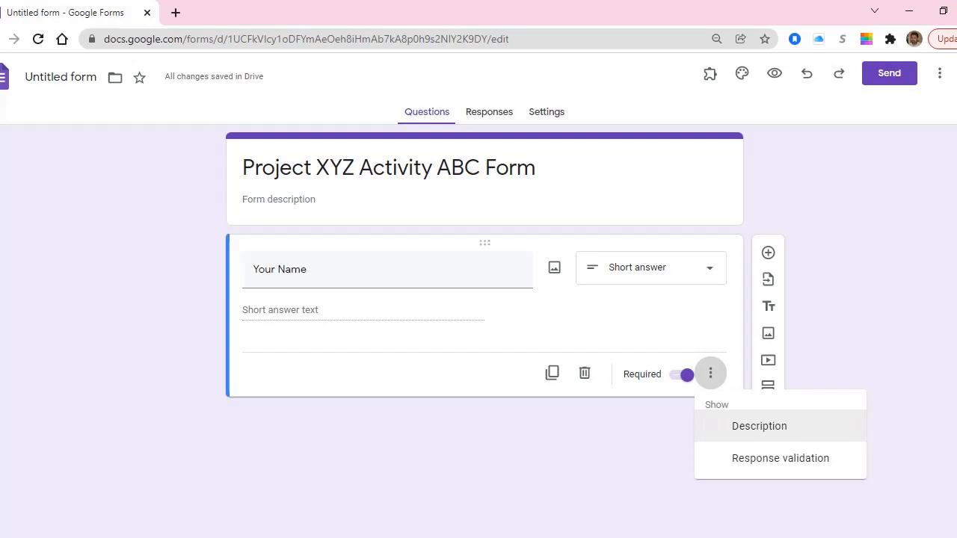
{"action": "left_click", "coordinate": [759, 426]}
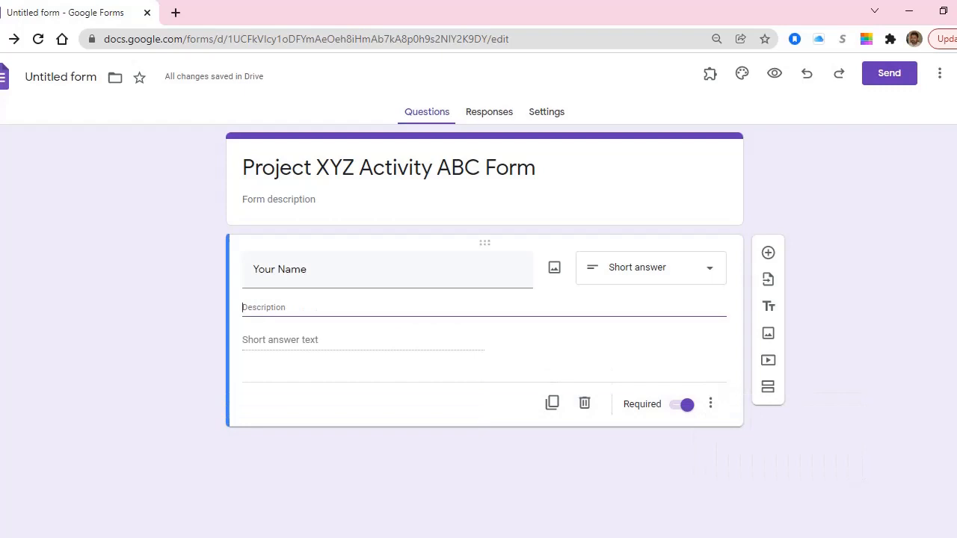
{"action": "type", "text": "Ple"}
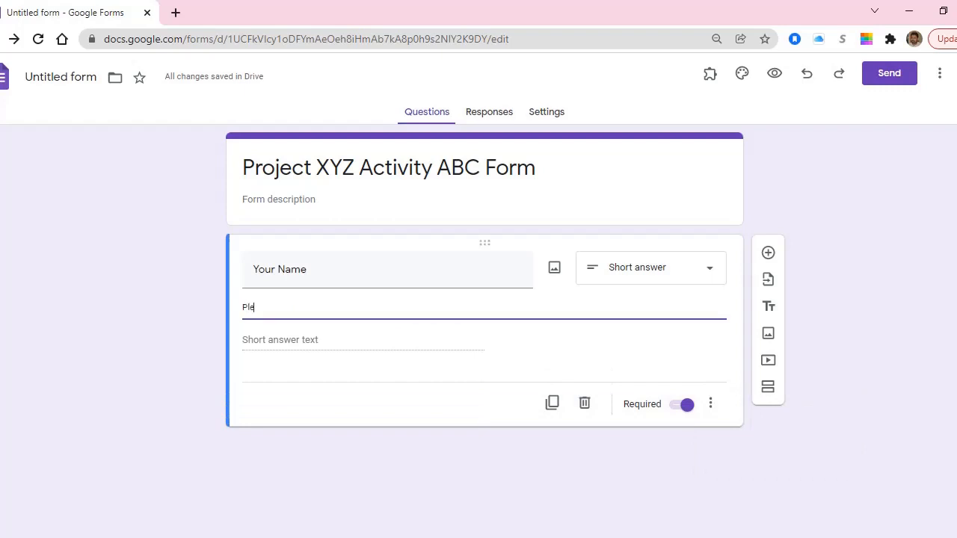
{"action": "type", "text": "ase write your comeplet name"}
{"action": "key", "text": "ctrl+shift+Right"}
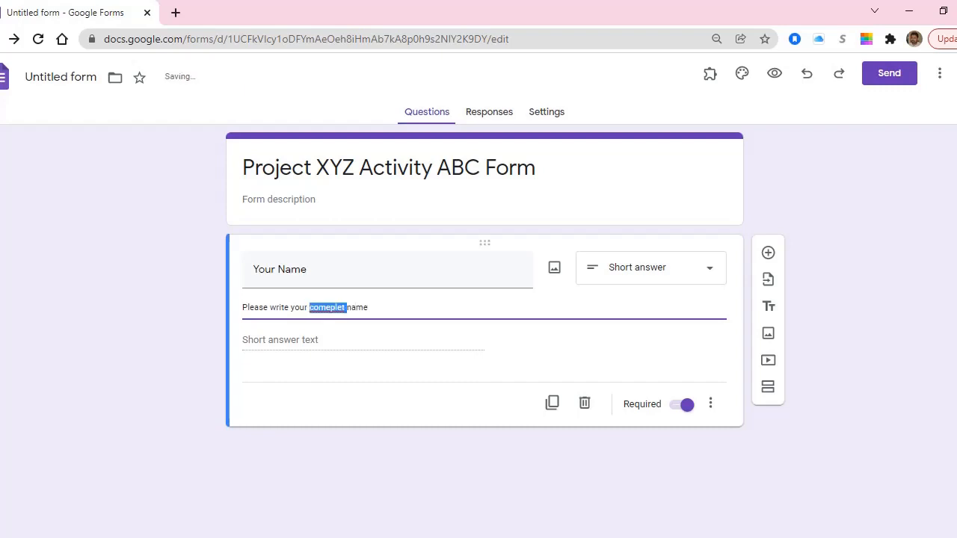
{"action": "key", "text": "BackSpace"}
{"action": "type", "text": "complete"}
{"action": "left_click", "coordinate": [710, 404]}
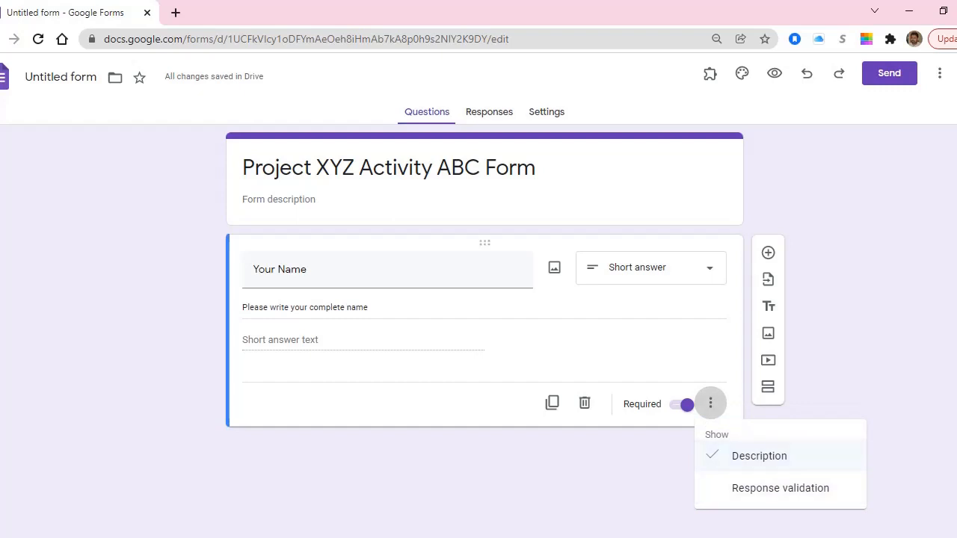
{"action": "left_click", "coordinate": [710, 403]}
{"action": "left_click", "coordinate": [711, 403]}
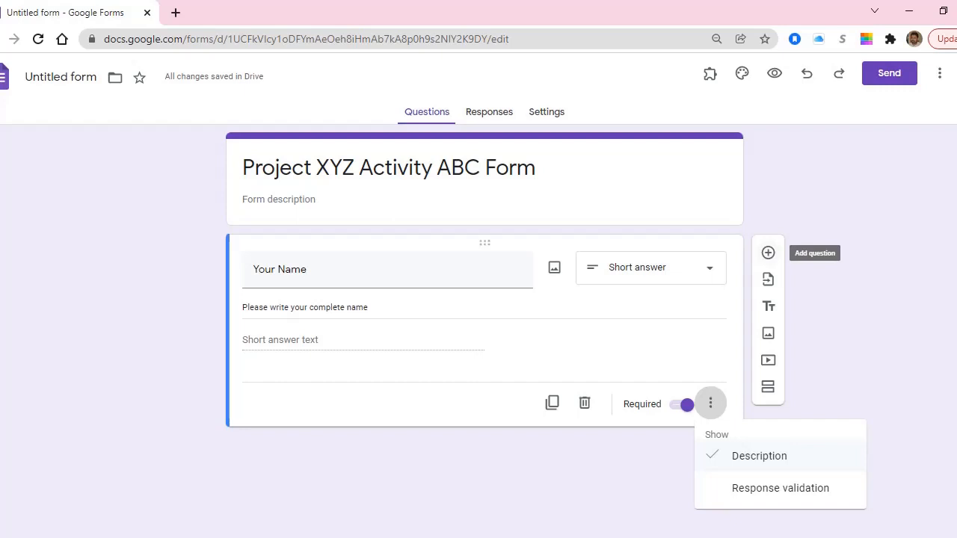
{"action": "left_click", "coordinate": [768, 252]}
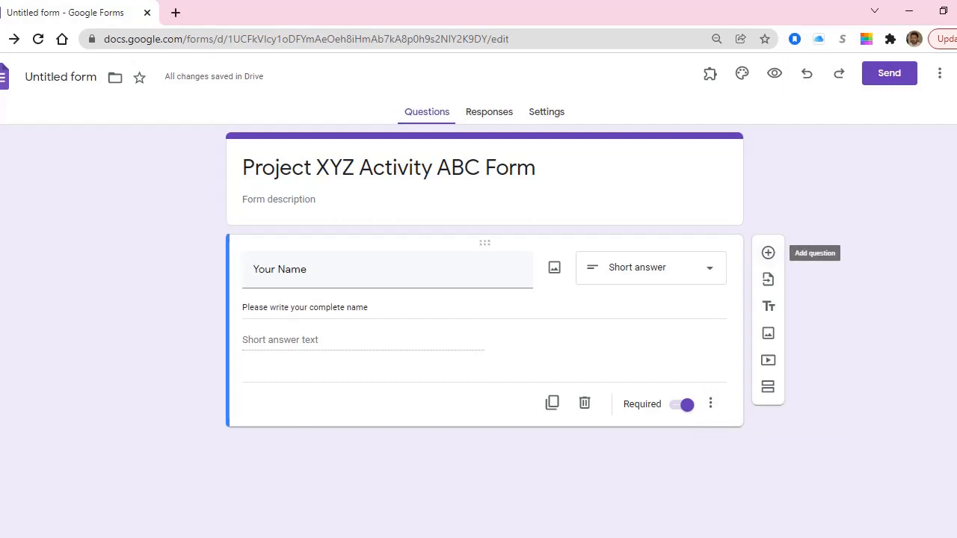
Add a second question below Your Name and title it 'Your Gender'.
{"action": "left_click", "coordinate": [767, 253]}
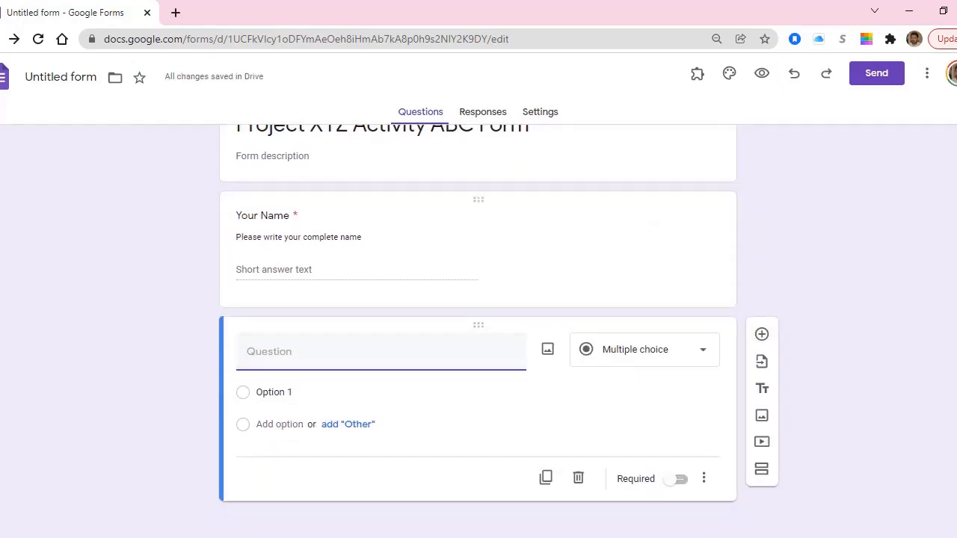
{"action": "left_click", "coordinate": [317, 238]}
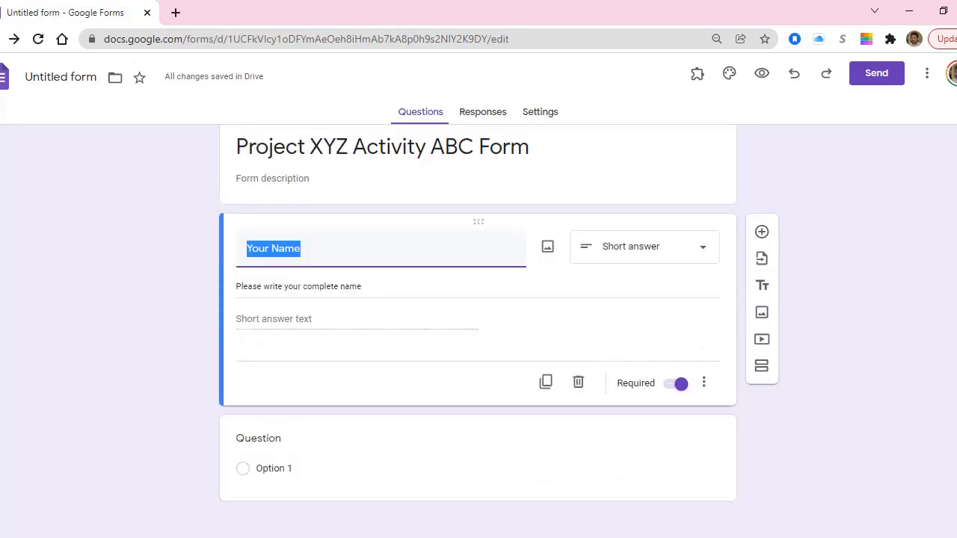
{"action": "left_click", "coordinate": [320, 439]}
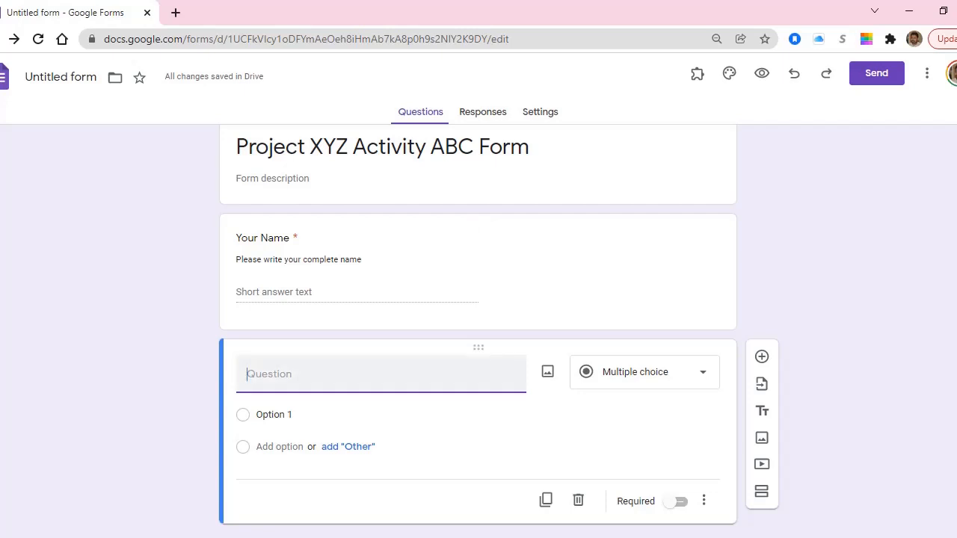
{"action": "type", "text": "Your Gender"}
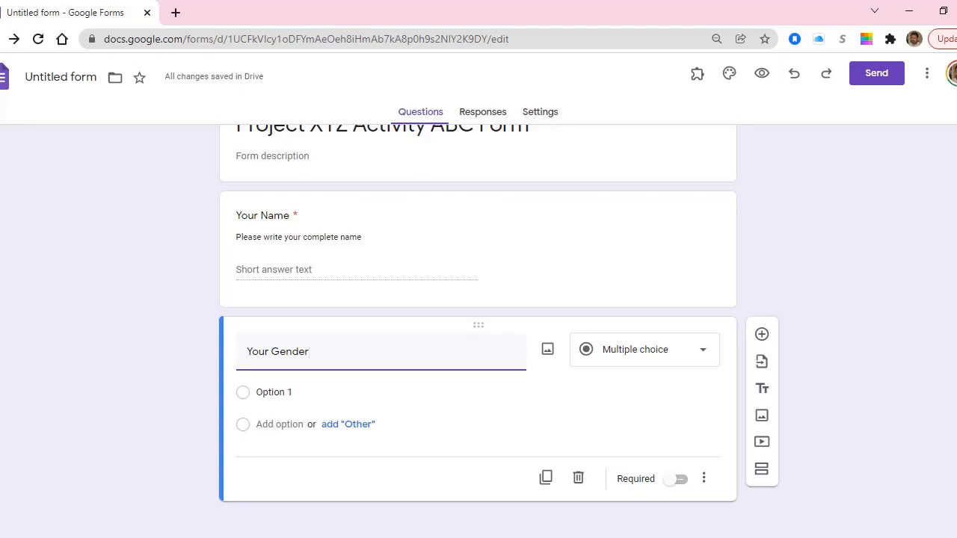
{"action": "left_click", "coordinate": [644, 349]}
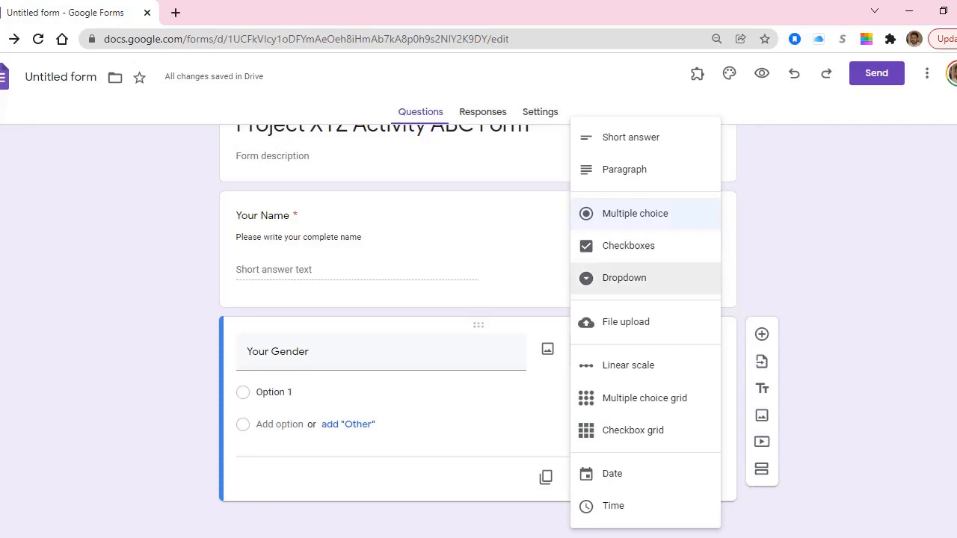
Make Your Gender a Dropdown question with 'Male' as its first option.
{"action": "left_click", "coordinate": [624, 277]}
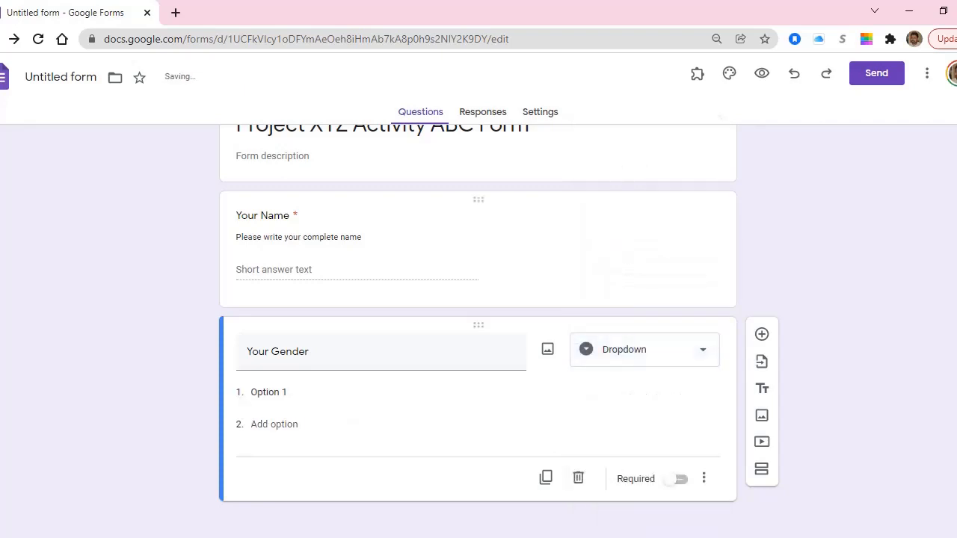
{"action": "left_click", "coordinate": [269, 393]}
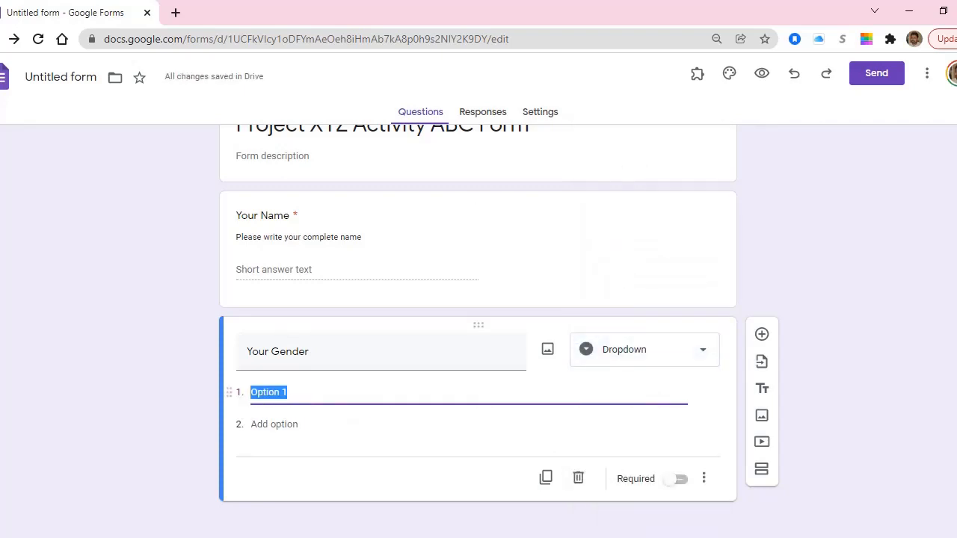
{"action": "type", "text": "Male"}
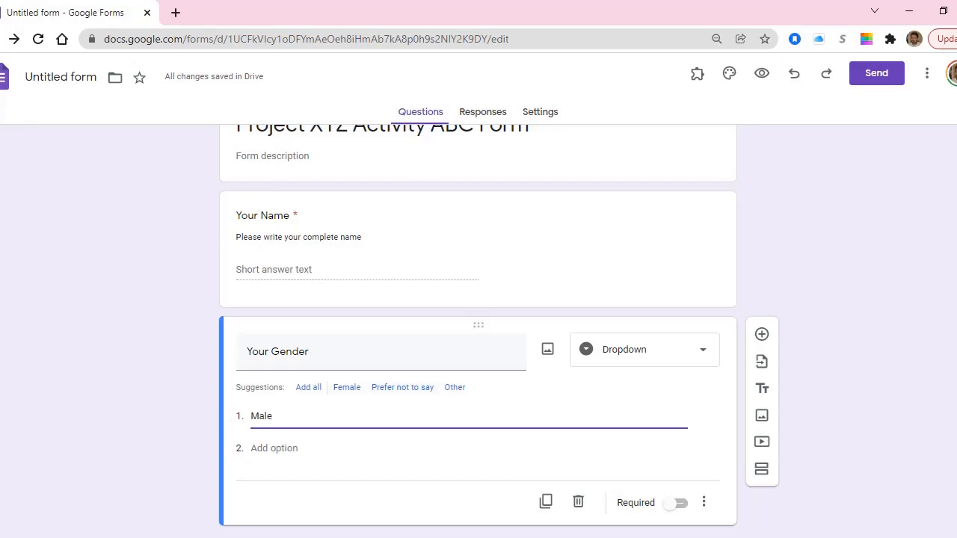
Add the suggested Female and Prefer not to say options, plus a fourth option 'Other'.
{"action": "left_click", "coordinate": [309, 387]}
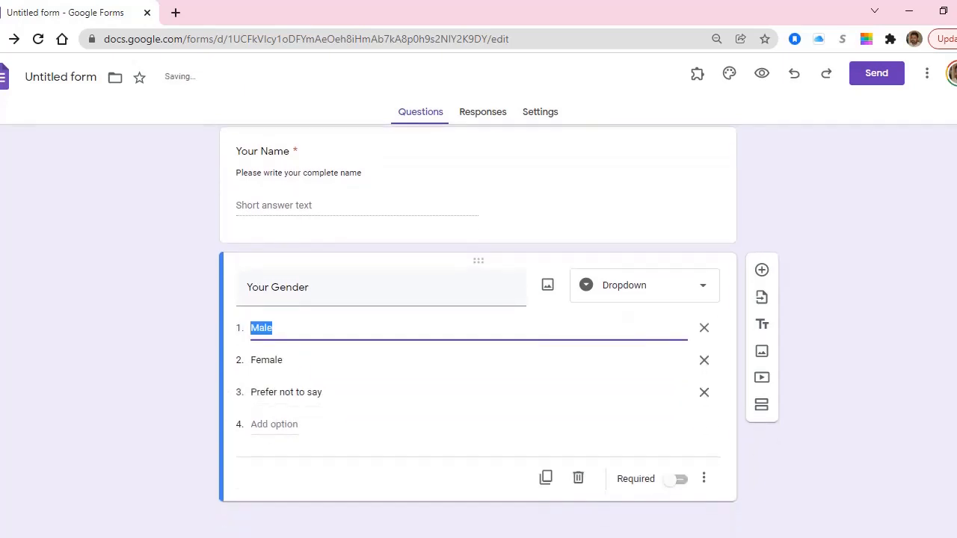
{"action": "left_click", "coordinate": [274, 425]}
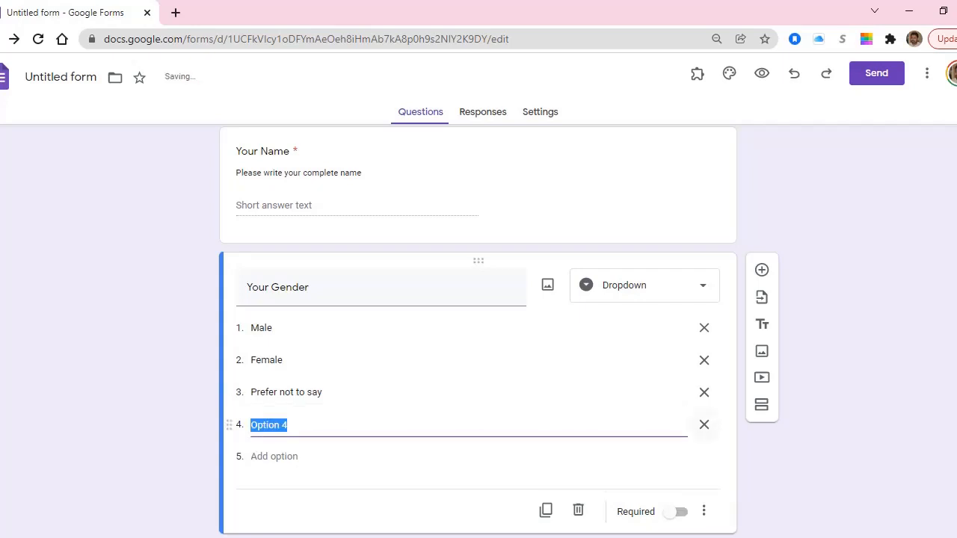
{"action": "key", "text": "BackSpace"}
{"action": "key", "text": "BackSpace"}
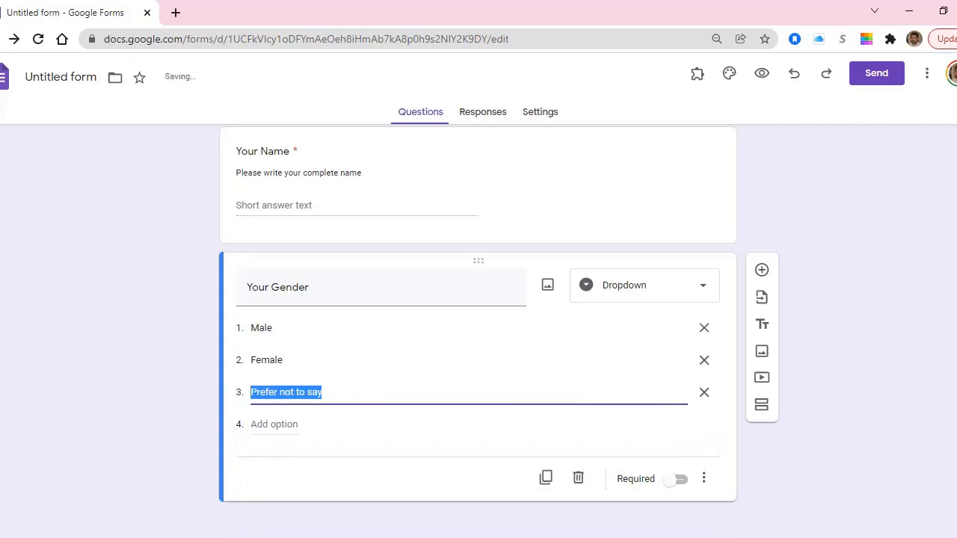
{"action": "key", "text": "Return"}
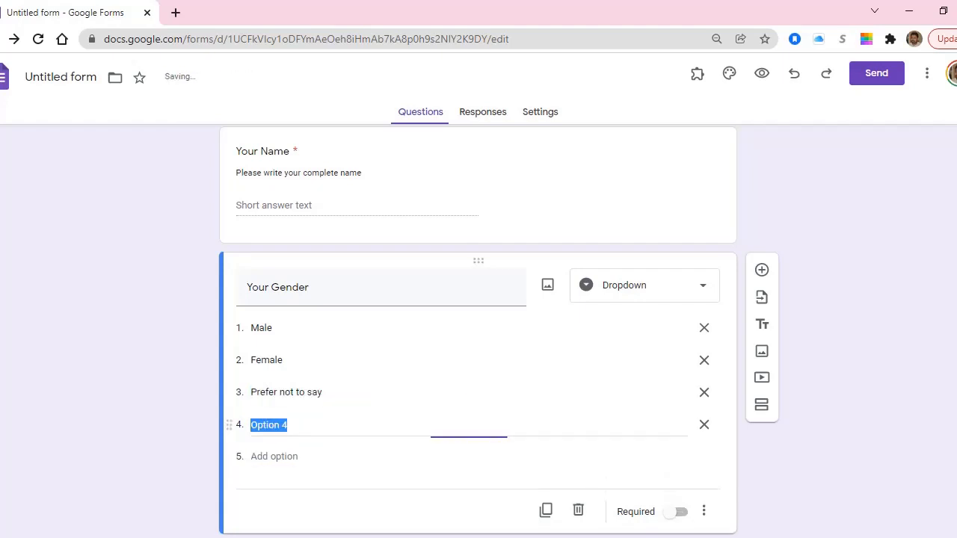
{"action": "type", "text": "Other"}
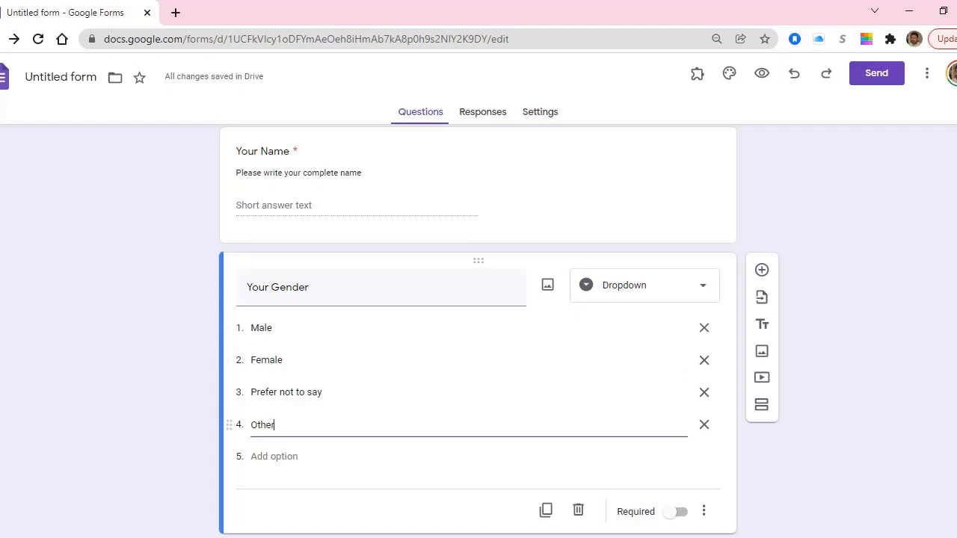
{"action": "scroll", "coordinate": [478, 329], "scroll_direction": "down", "scroll_amount": 1}
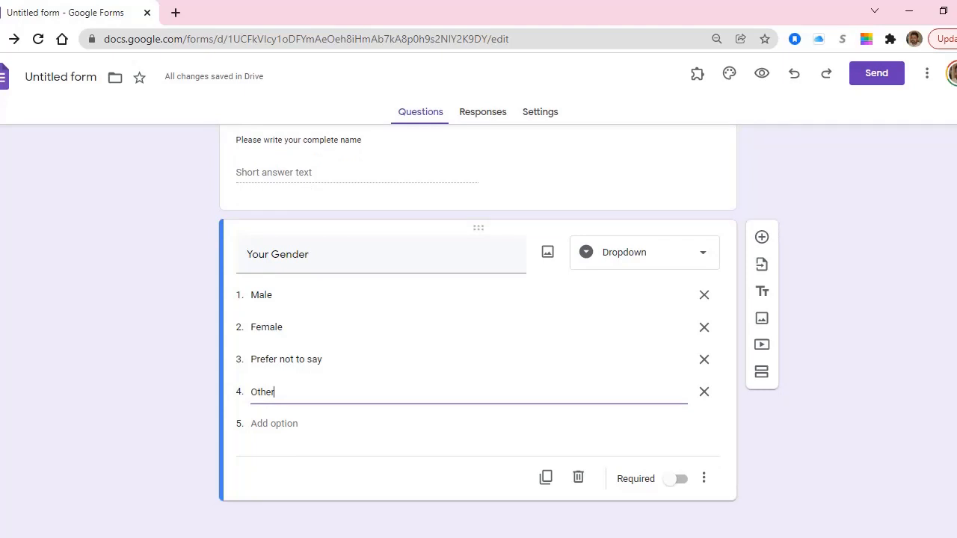
Mark Your Gender required and add a new blank question below it.
{"action": "left_click", "coordinate": [675, 479]}
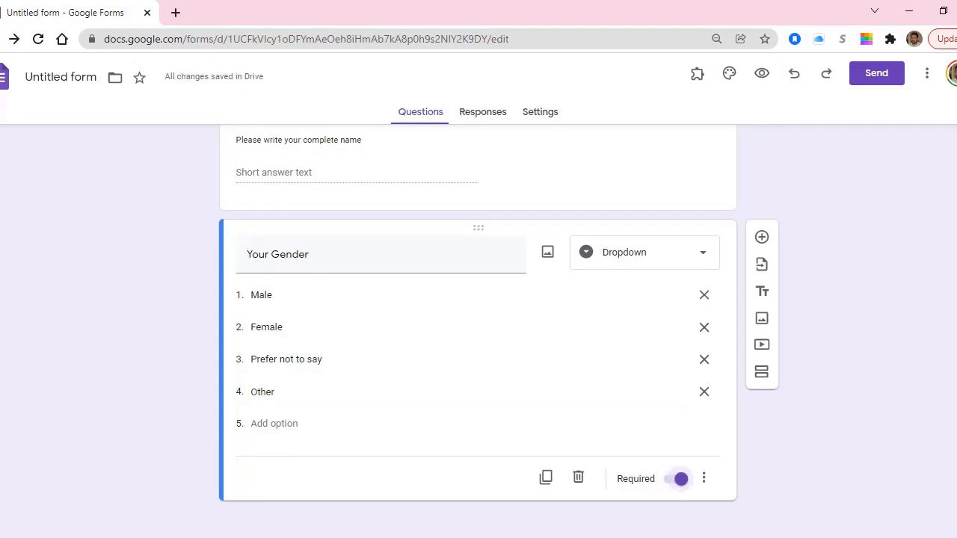
{"action": "left_click", "coordinate": [703, 478]}
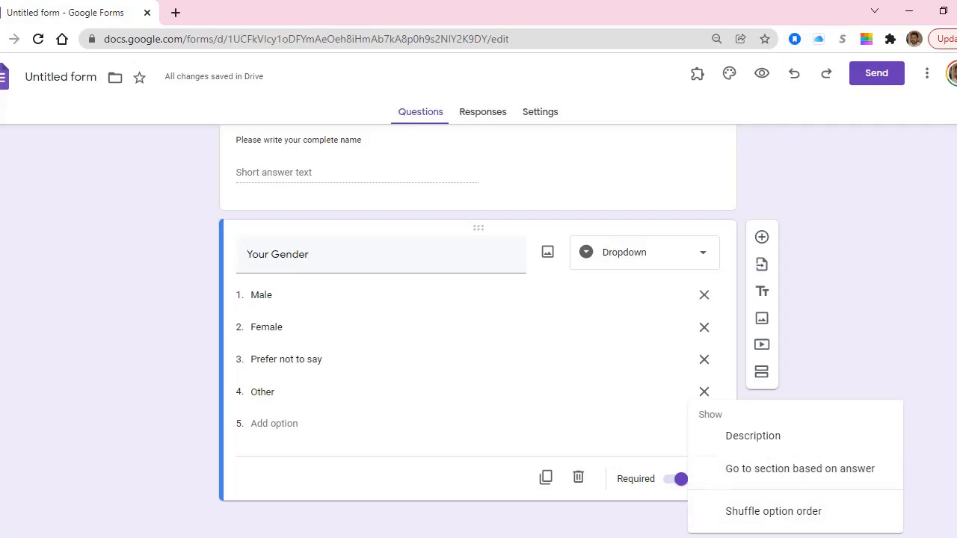
{"action": "left_click", "coordinate": [568, 329]}
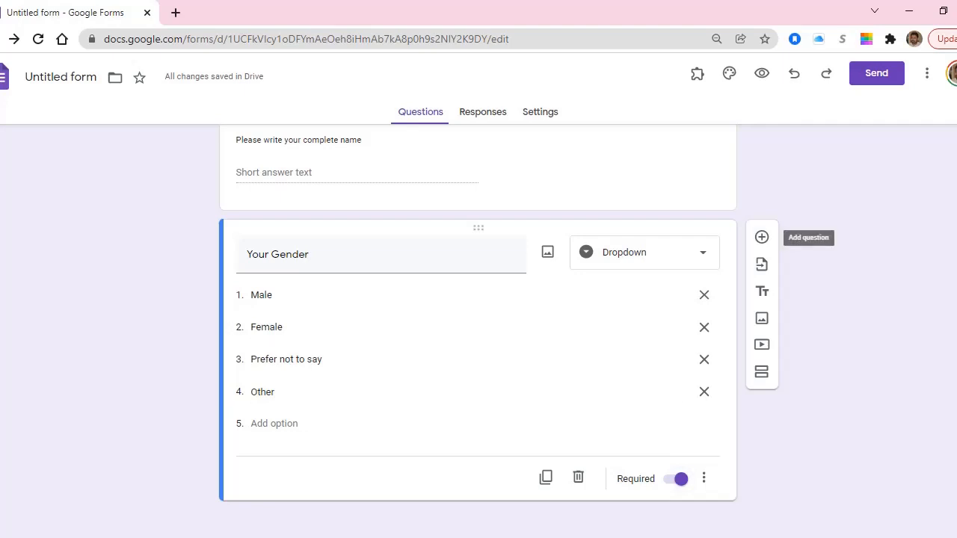
{"action": "left_click", "coordinate": [762, 237]}
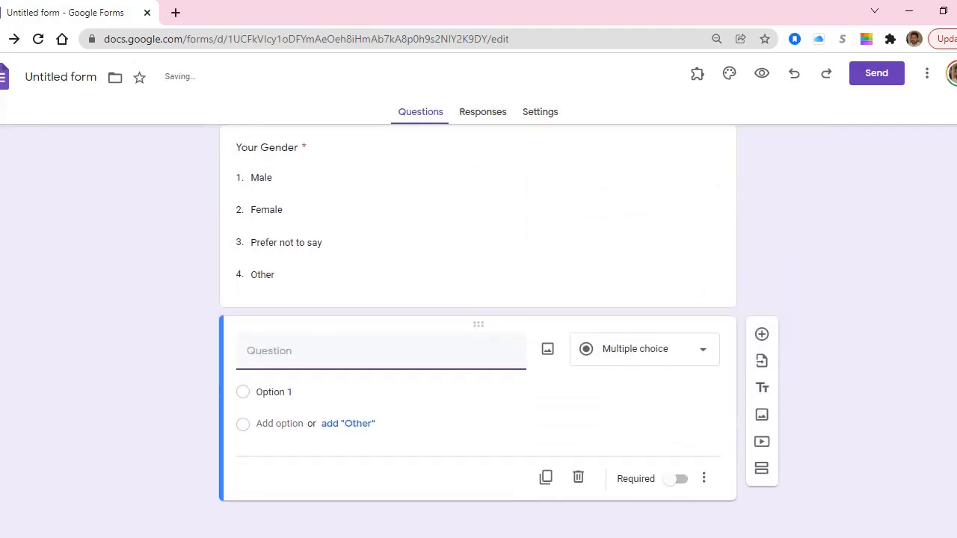
Title the third question 'Your Age', correcting the mistyped capitalisation.
{"action": "type", "text": "Your AGe"}
{"action": "key", "text": "ctrl+shift+Left"}
{"action": "type", "text": "AGe"}
{"action": "key", "text": "Left"}
{"action": "type", "text": "=g"}
{"action": "key", "text": "BackSpace"}
{"action": "key", "text": "BackSpace"}
{"action": "key", "text": "BackSpace"}
{"action": "type", "text": "g"}
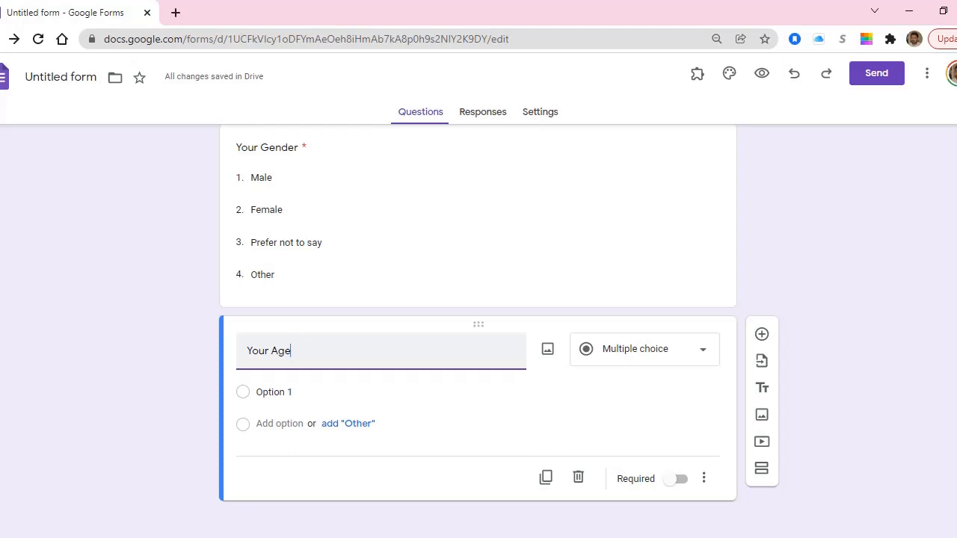
Make Your Age a required Short answer question.
{"action": "left_click", "coordinate": [688, 349]}
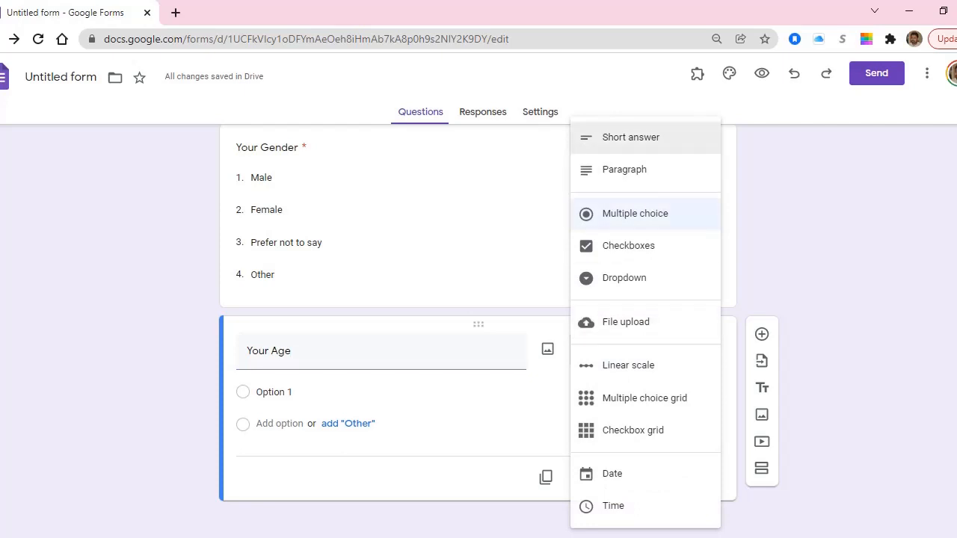
{"action": "left_click", "coordinate": [631, 137]}
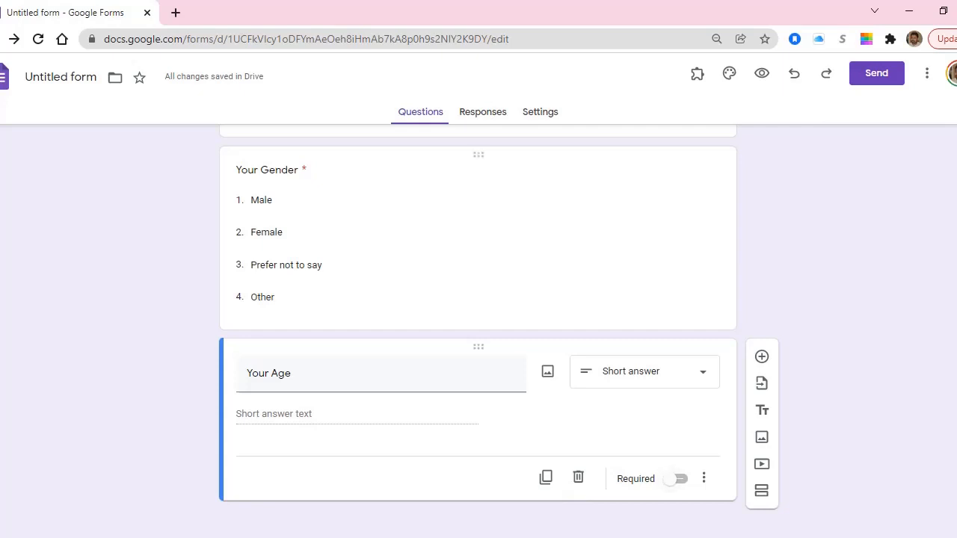
{"action": "left_click", "coordinate": [676, 478]}
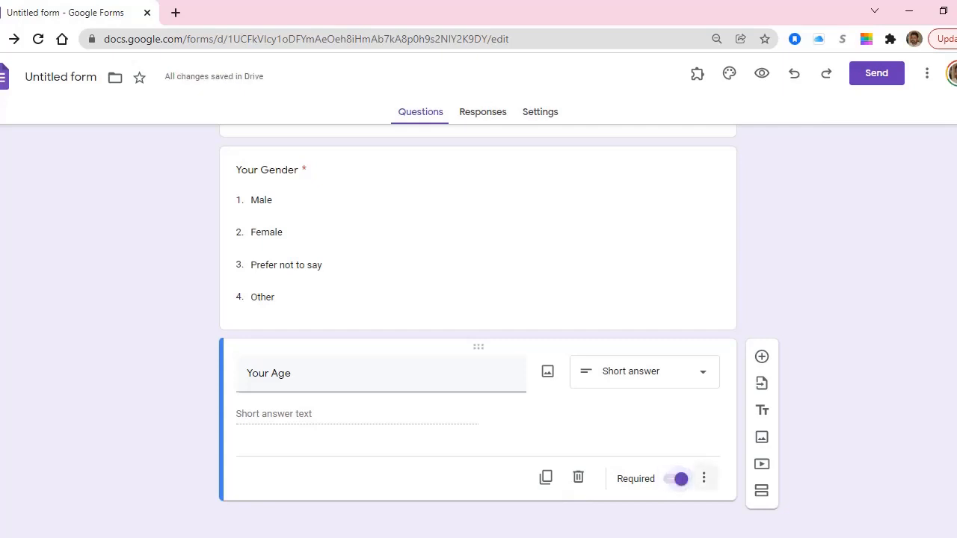
{"action": "left_click", "coordinate": [703, 478]}
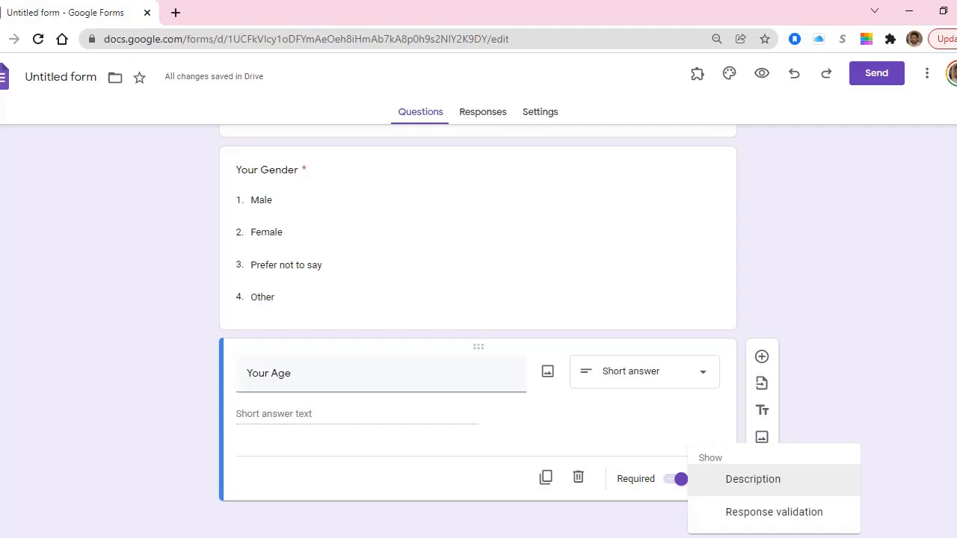
Add the description 'Please write your age in years' under the Your Age question.
{"action": "left_click", "coordinate": [753, 479]}
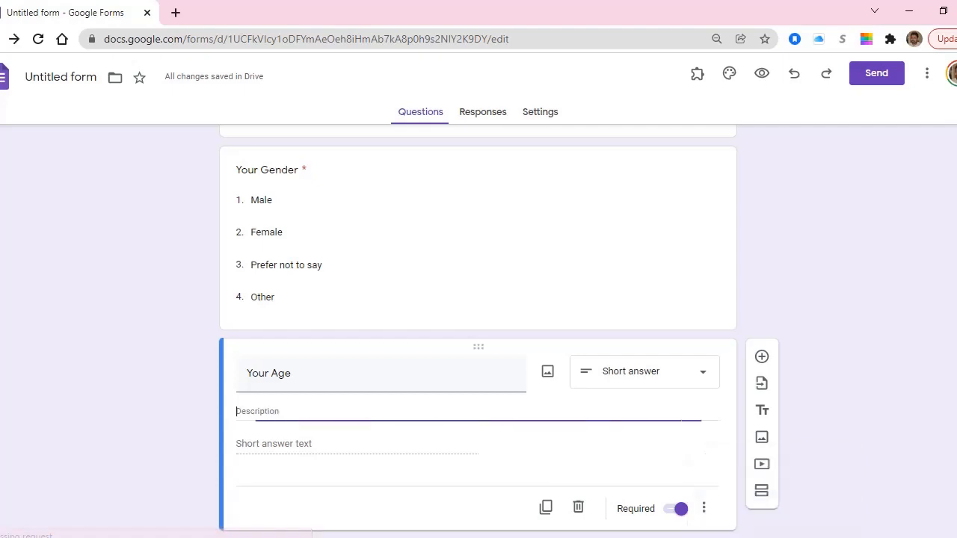
{"action": "type", "text": "Pl"}
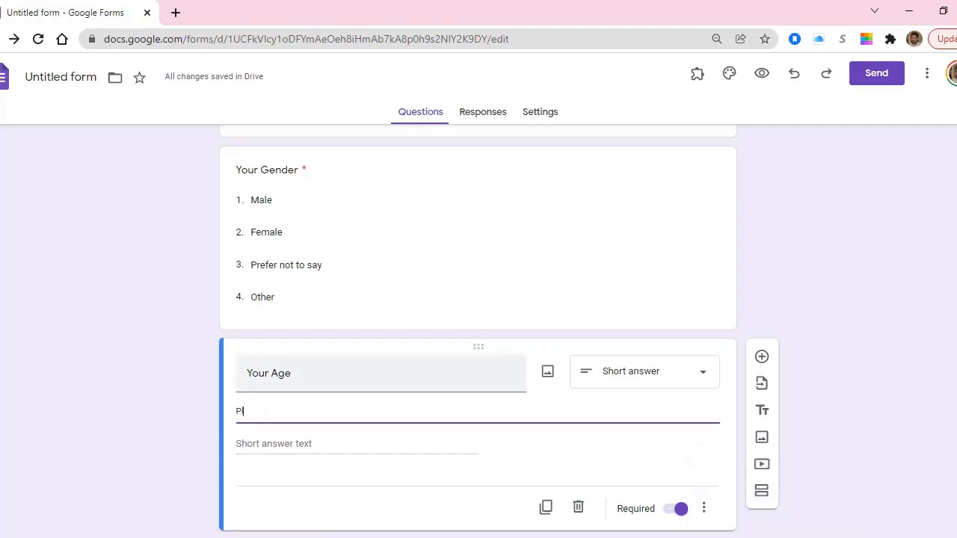
{"action": "type", "text": "ease write your a"}
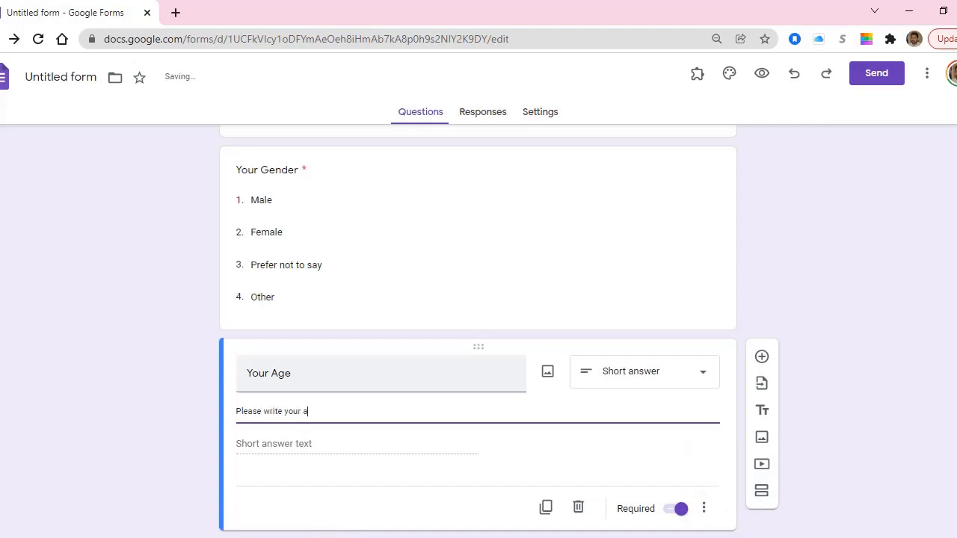
{"action": "type", "text": "ge in years"}
{"action": "scroll", "coordinate": [478, 329], "scroll_direction": "down", "scroll_amount": 1}
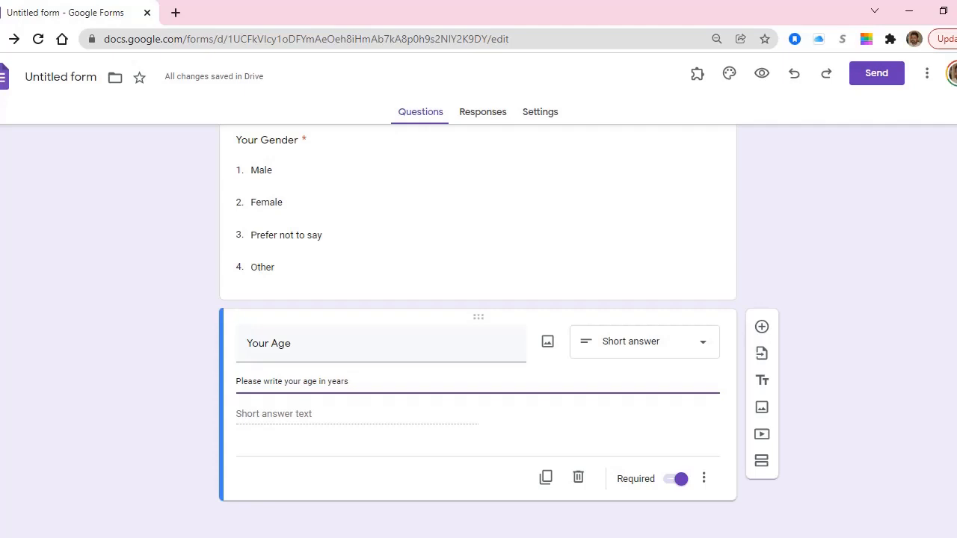
{"action": "left_click", "coordinate": [703, 479]}
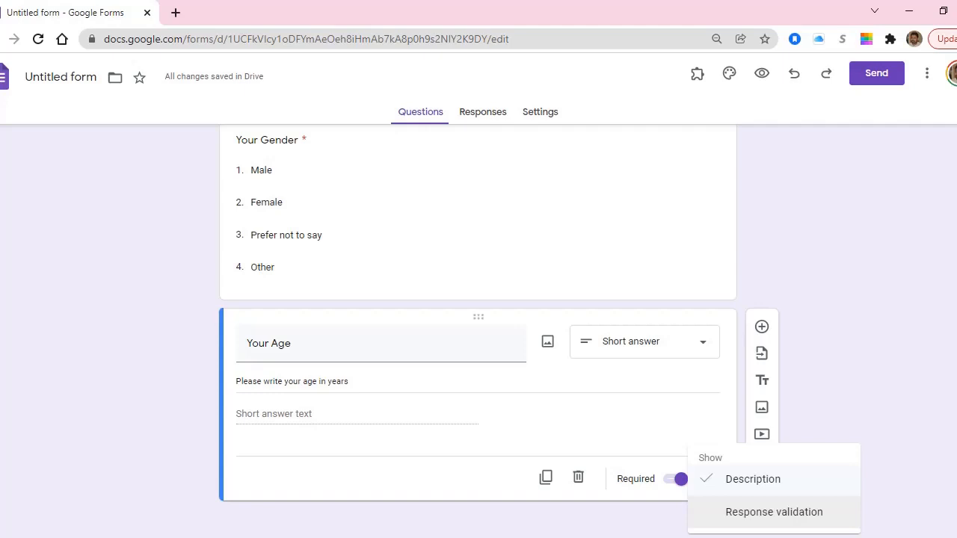
Turn on response validation for Your Age, keeping the Greater than condition.
{"action": "left_click", "coordinate": [773, 512]}
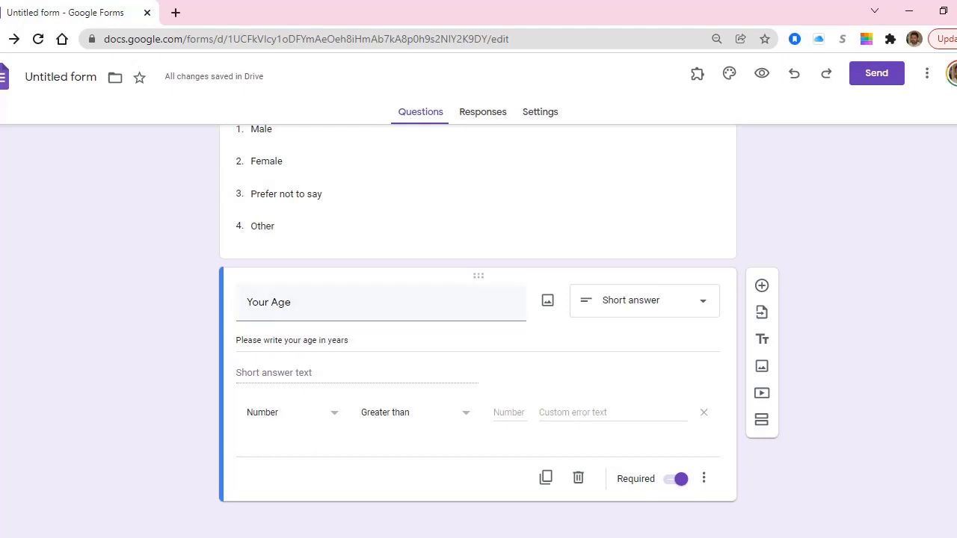
{"action": "left_click", "coordinate": [416, 413]}
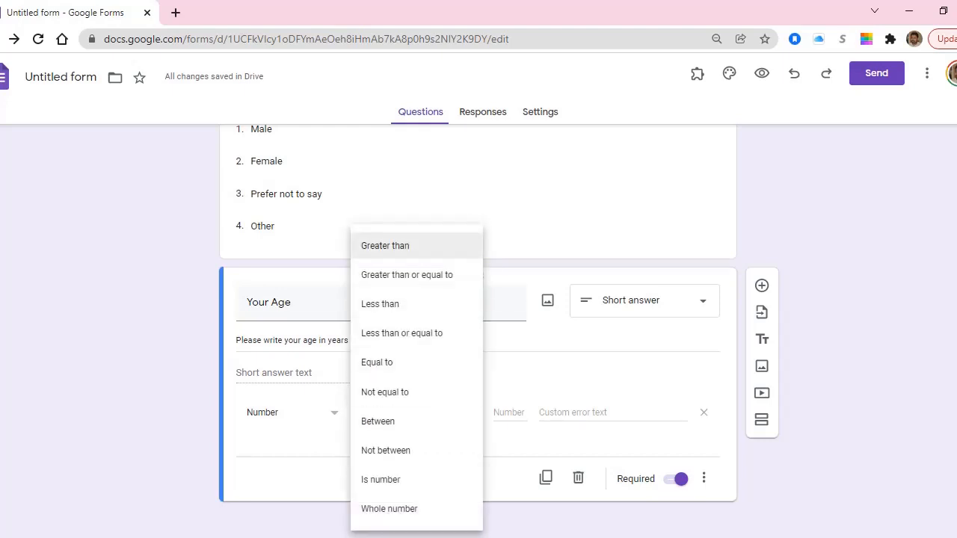
{"action": "key", "text": "Down"}
{"action": "key", "text": "Down"}
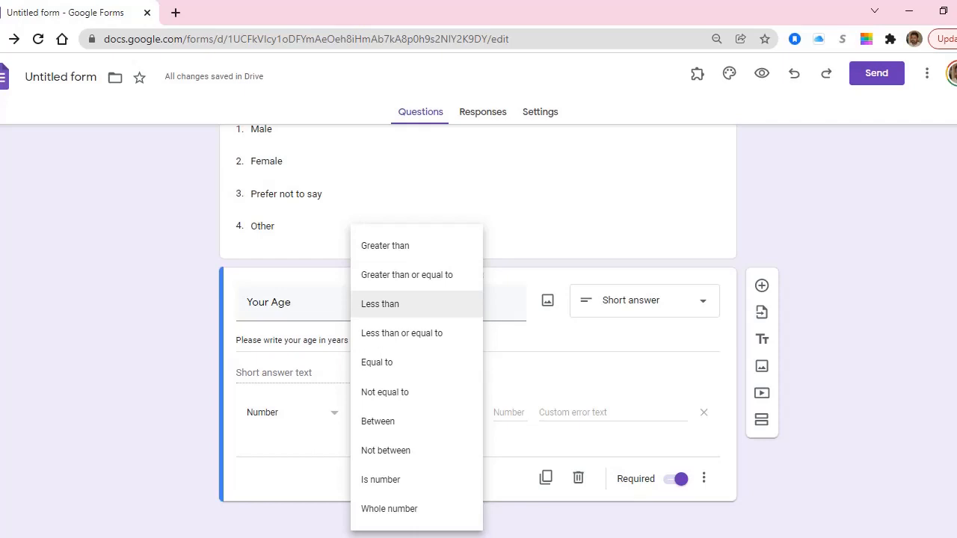
{"action": "key", "text": "Down"}
{"action": "key", "text": "Down"}
{"action": "key", "text": "Down"}
{"action": "key", "text": "Down"}
{"action": "key", "text": "Down"}
{"action": "key", "text": "Down"}
{"action": "key", "text": "Down"}
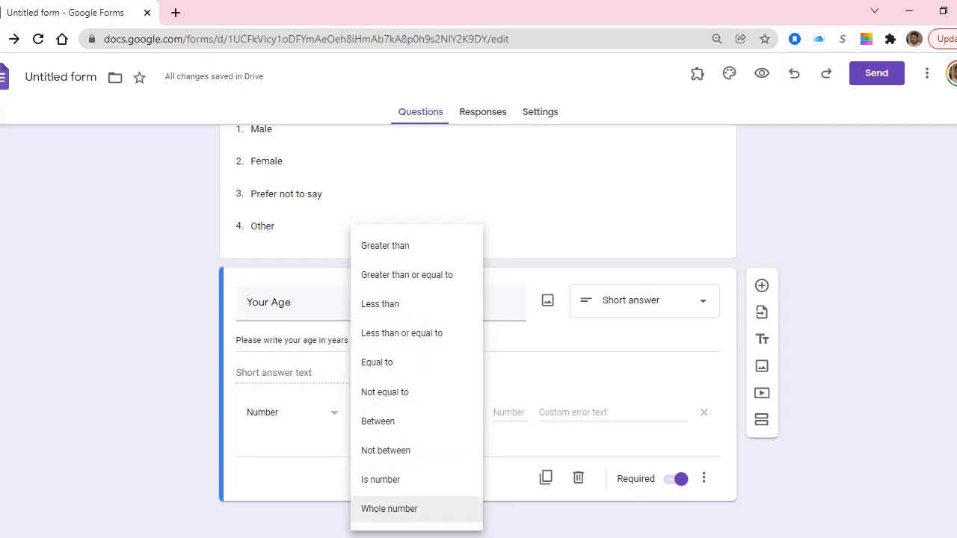
{"action": "key", "text": "Up"}
{"action": "key", "text": "Up"}
{"action": "key", "text": "Up"}
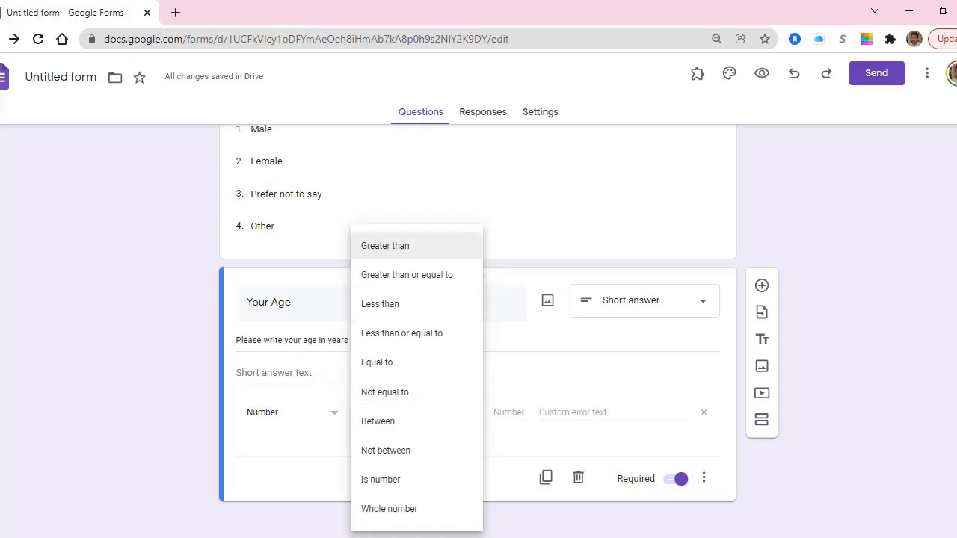
{"action": "key", "text": "Return"}
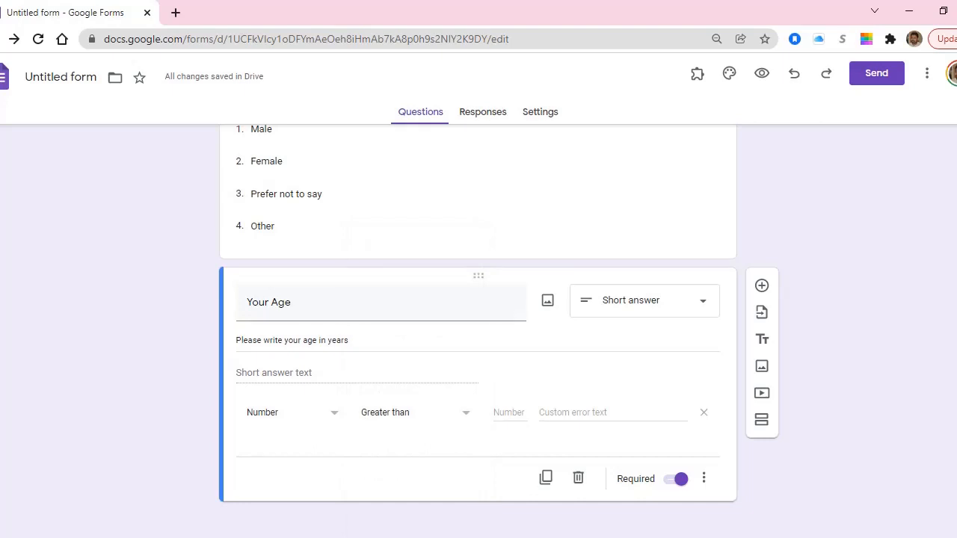
Enter 5 with error text 'Please write correct age', then change the condition to Between.
{"action": "left_click", "coordinate": [510, 413]}
{"action": "type", "text": "5"}
{"action": "key", "text": "Tab"}
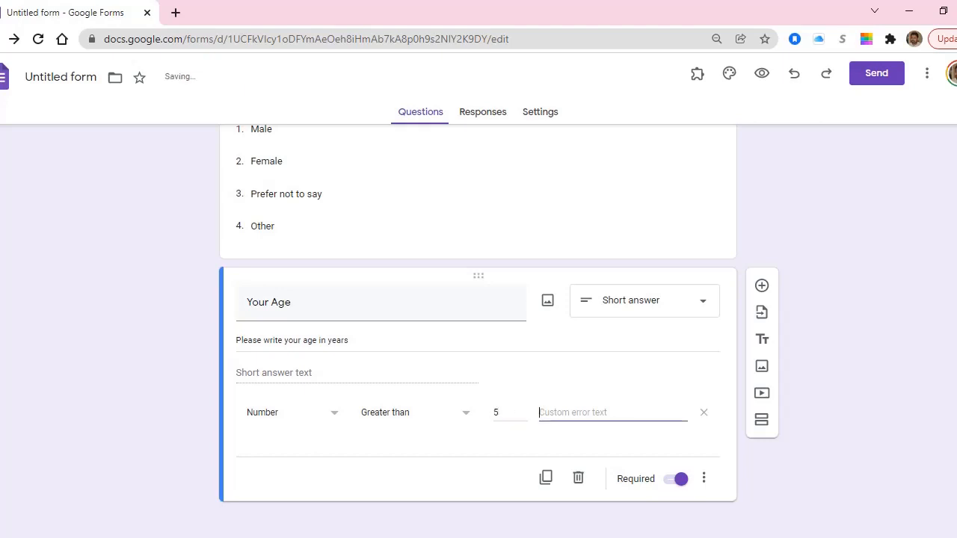
{"action": "type", "text": "P"}
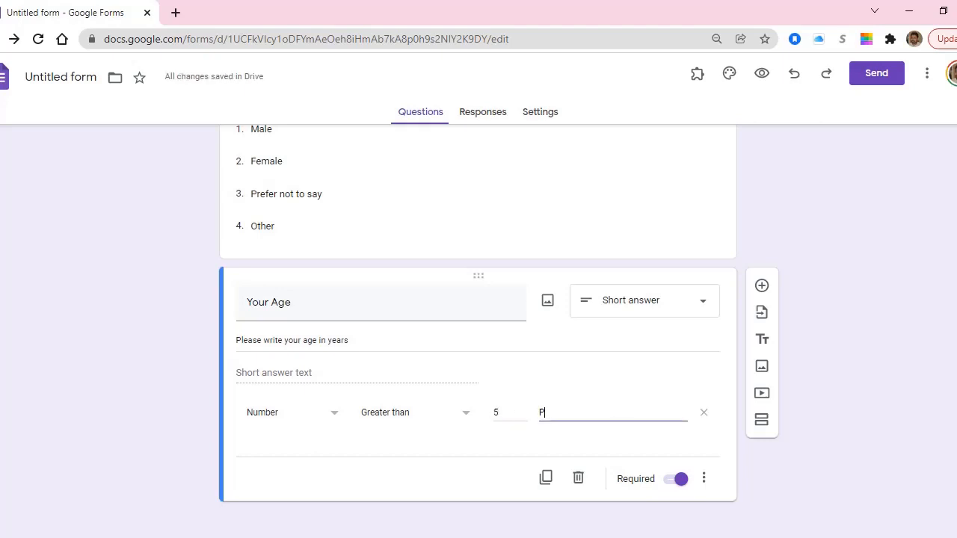
{"action": "type", "text": "leqase write co"}
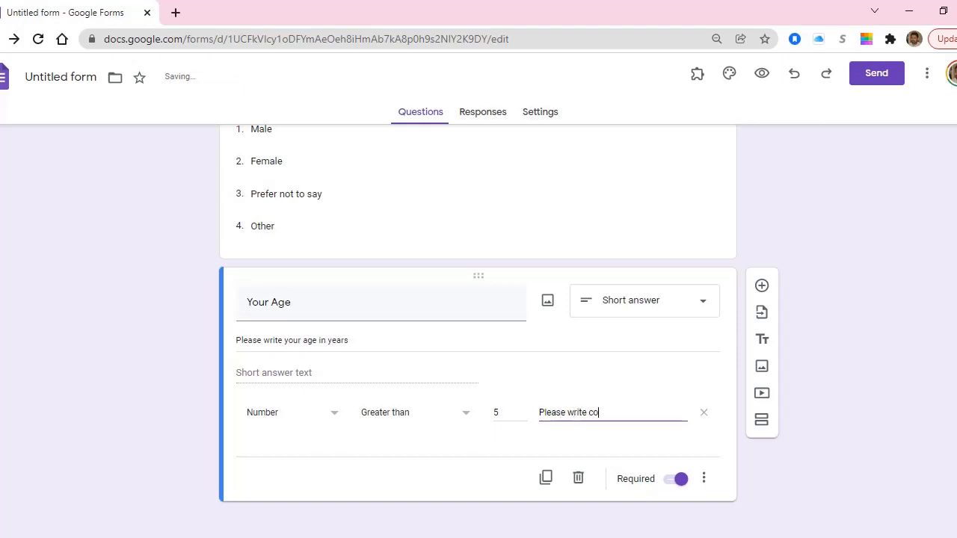
{"action": "type", "text": "rrect gae"}
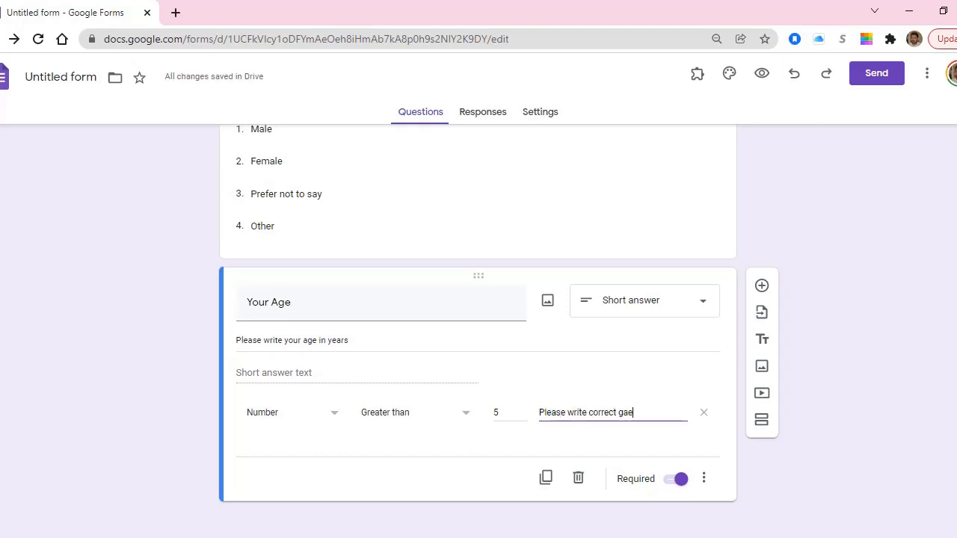
{"action": "key", "text": "BackSpace"}
{"action": "key", "text": "BackSpace"}
{"action": "key", "text": "BackSpace"}
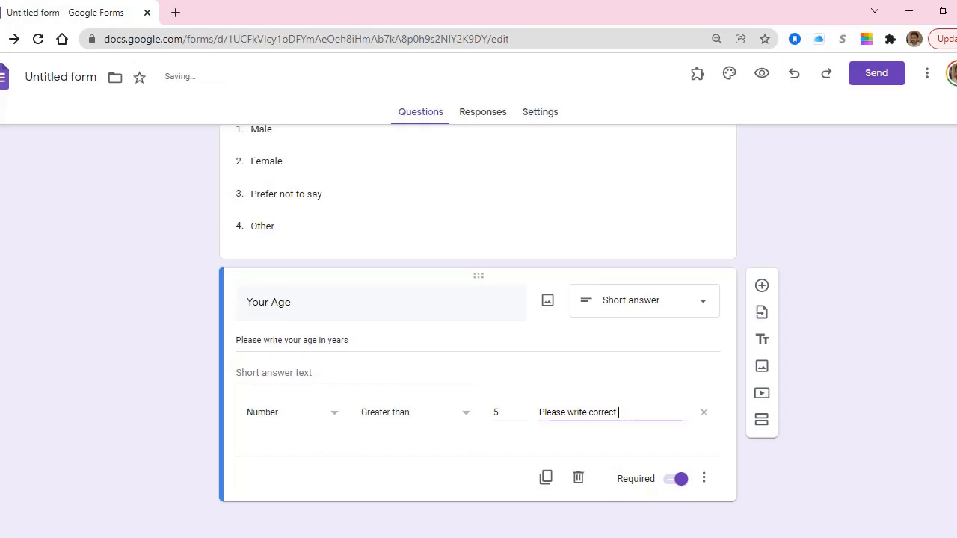
{"action": "type", "text": "age"}
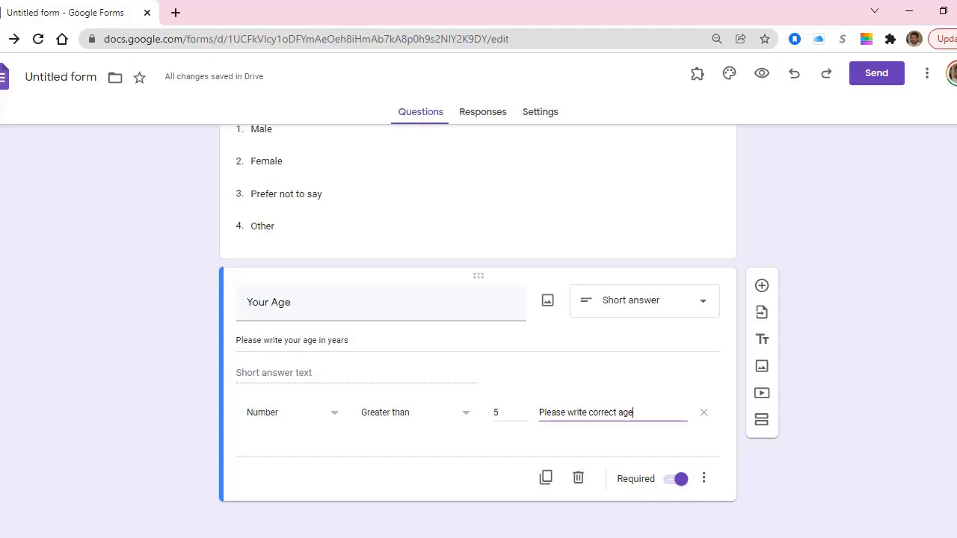
{"action": "left_click", "coordinate": [415, 412]}
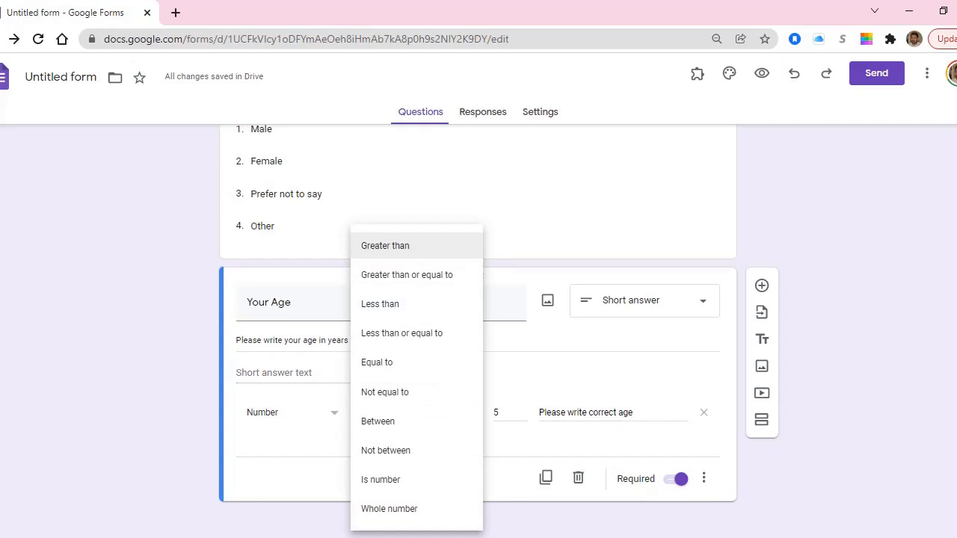
{"action": "left_click", "coordinate": [406, 420]}
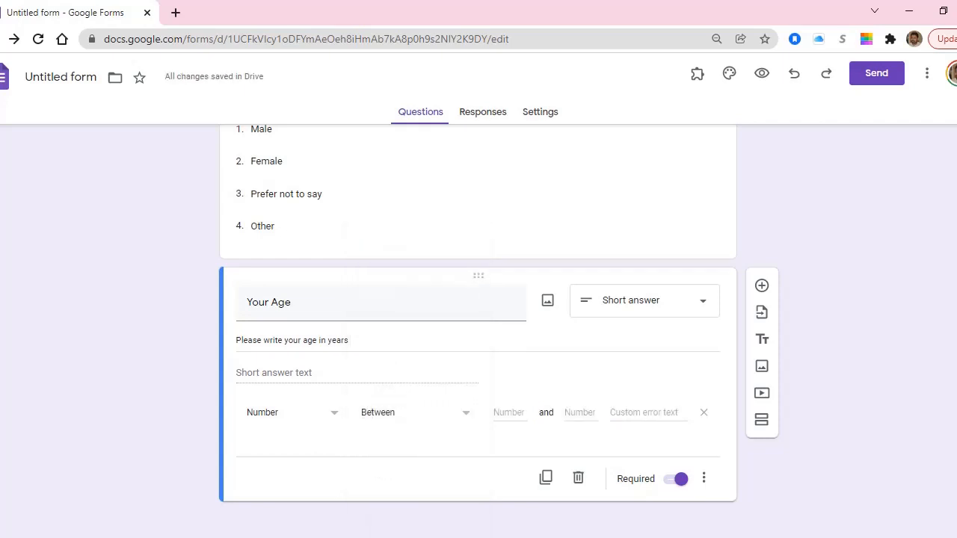
Set the Between validation limits for Your Age to 5 and 120.
{"action": "left_click", "coordinate": [509, 412]}
{"action": "type", "text": "5"}
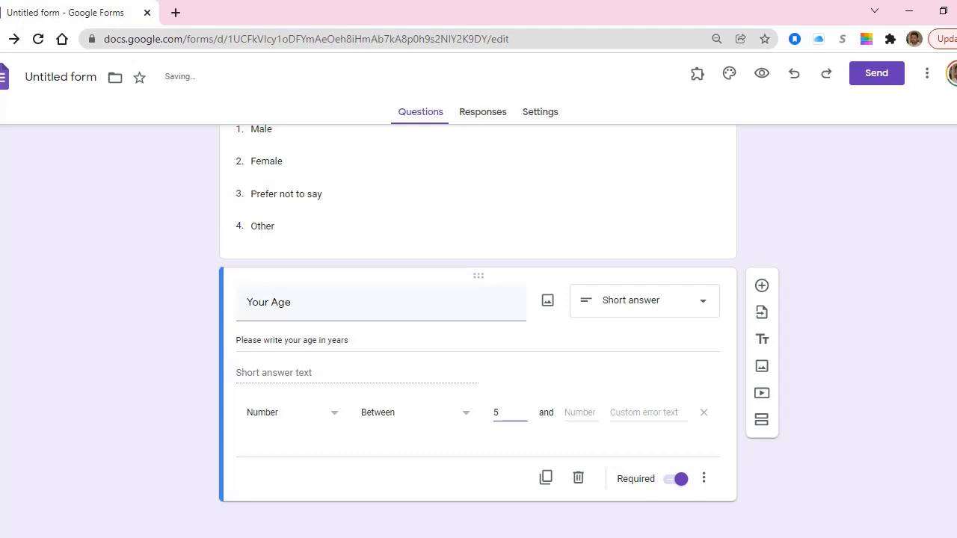
{"action": "left_click", "coordinate": [581, 413]}
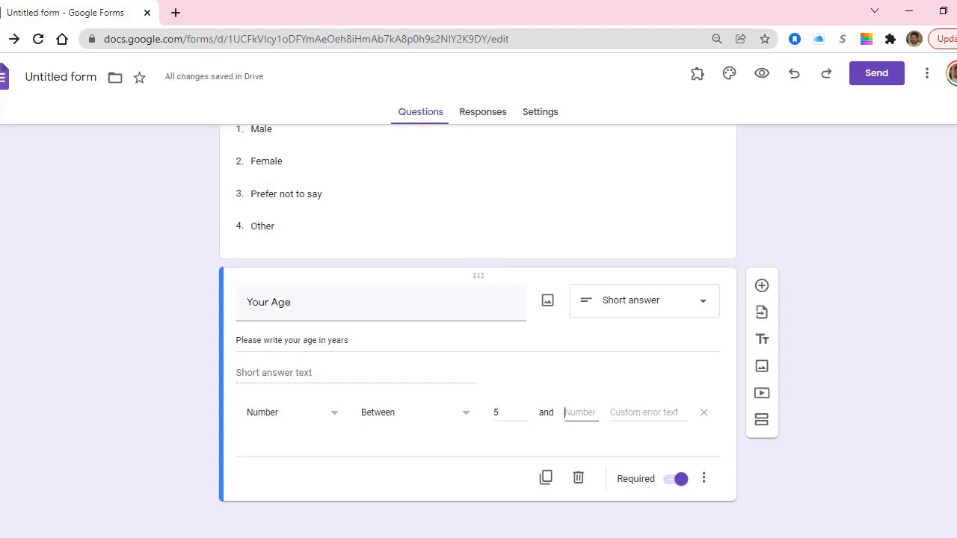
{"action": "type", "text": "100"}
{"action": "type", "text": "0"}
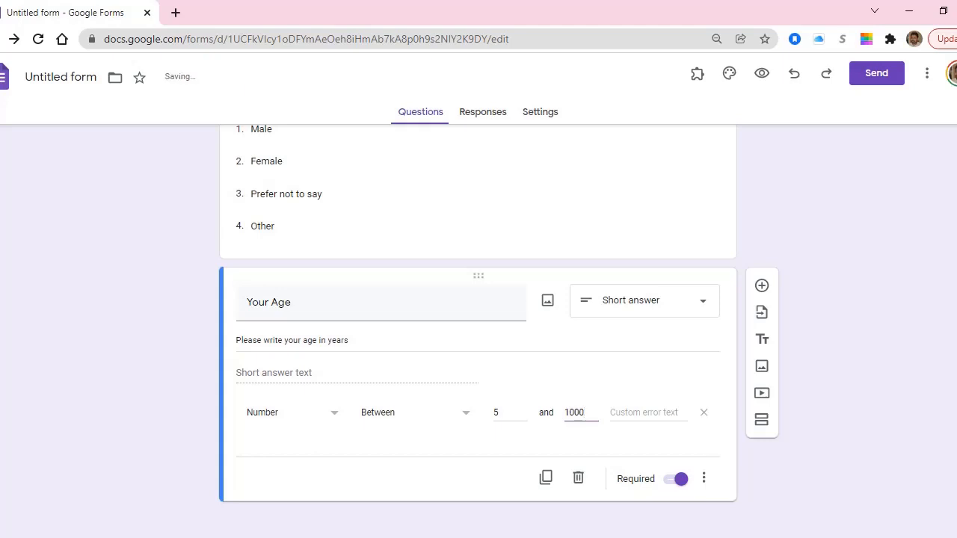
{"action": "key", "text": "BackSpace"}
{"action": "key", "text": "BackSpace"}
{"action": "type", "text": "2"}
{"action": "left_click", "coordinate": [645, 413]}
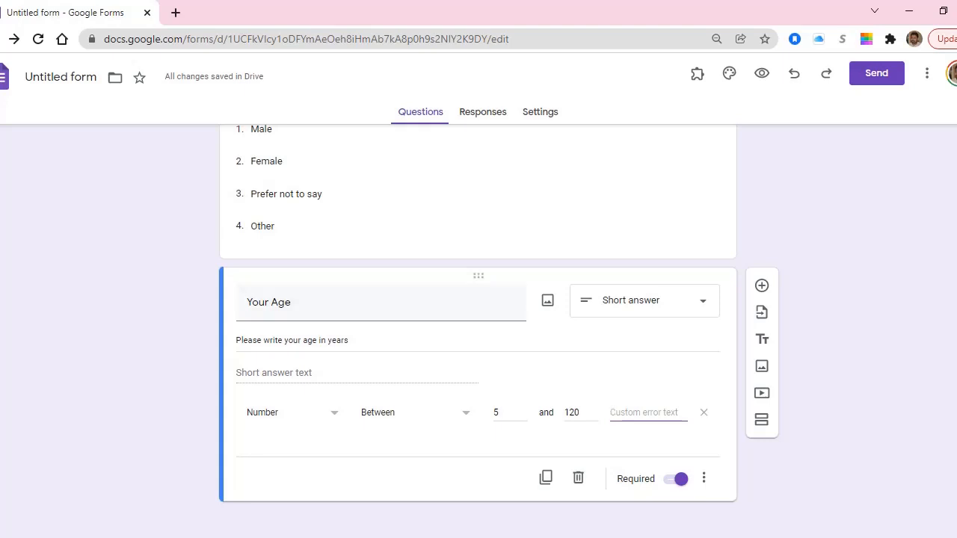
{"action": "left_click", "coordinate": [703, 479]}
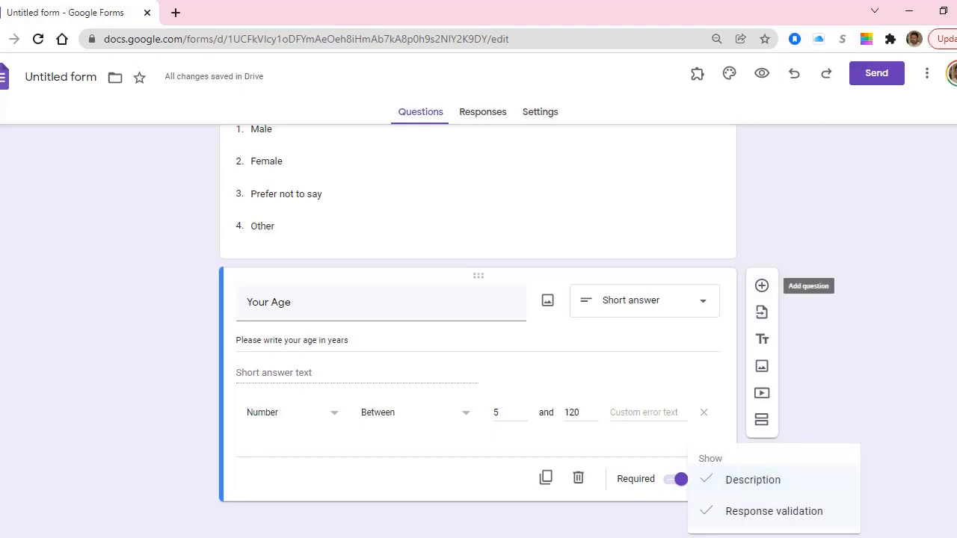
{"action": "left_click", "coordinate": [762, 285]}
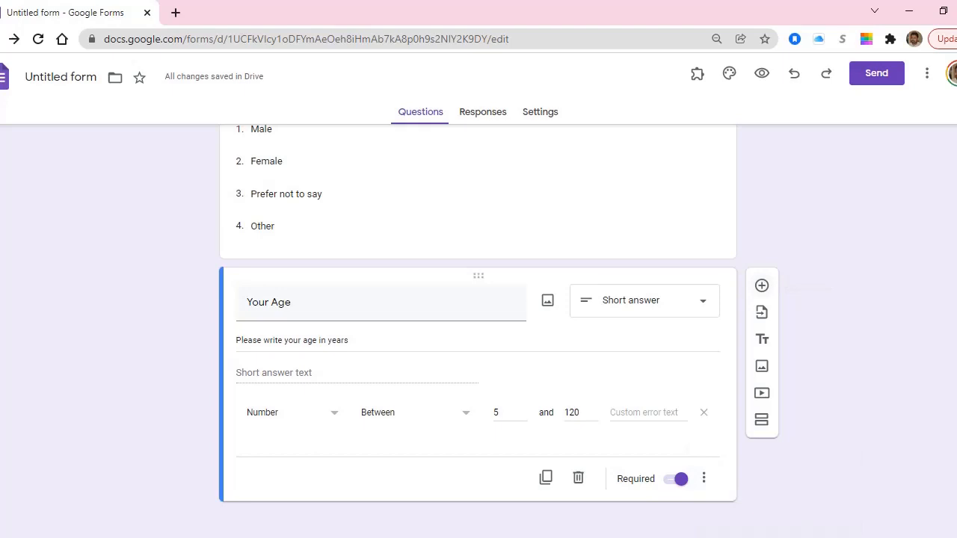
Add a required question 'Contact Number' below Your Age with a description line shown.
{"action": "left_click", "coordinate": [762, 285]}
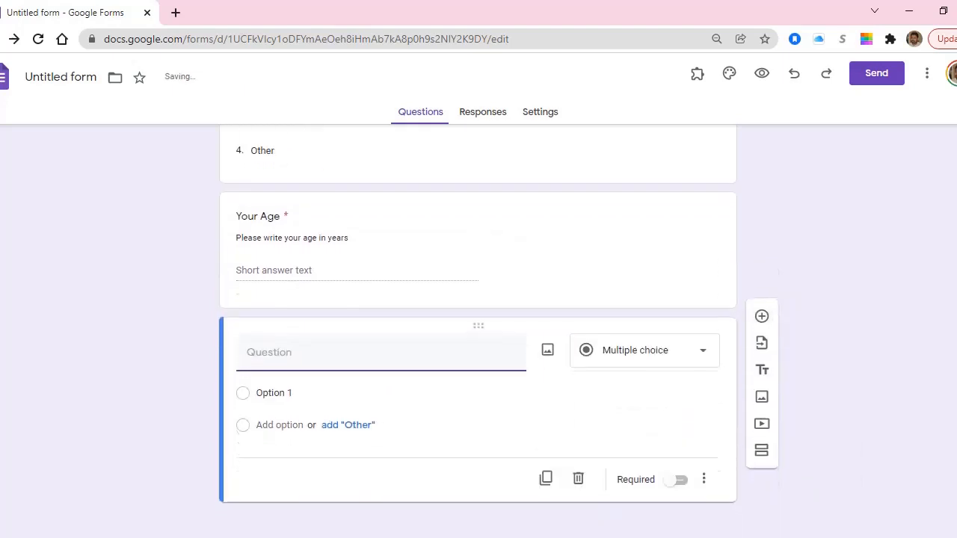
{"action": "type", "text": "Conta"}
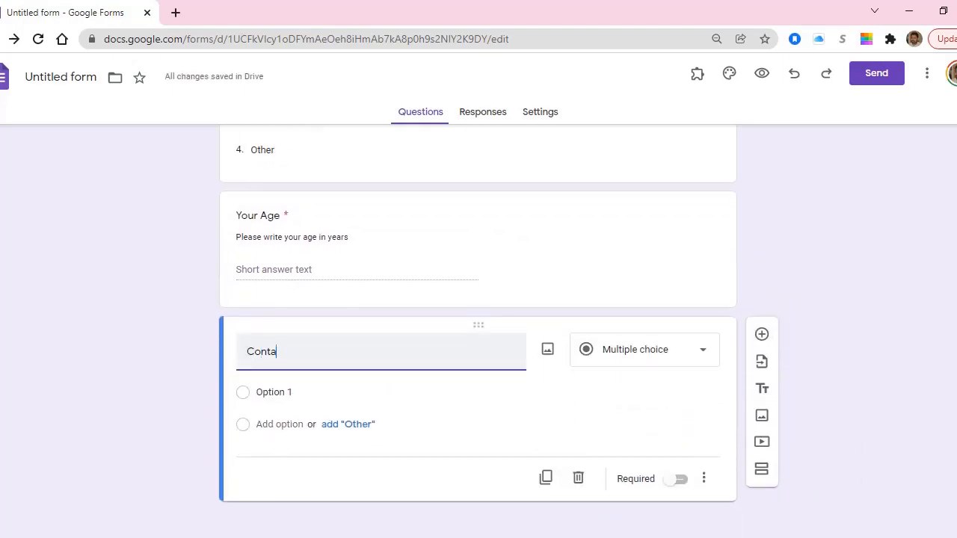
{"action": "type", "text": "ct Number"}
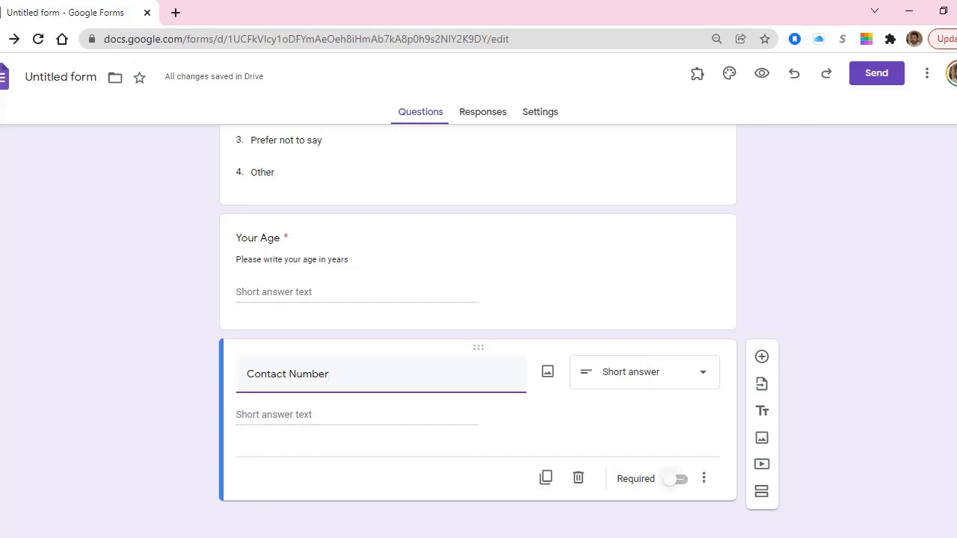
{"action": "left_click", "coordinate": [676, 479]}
{"action": "left_click", "coordinate": [704, 478]}
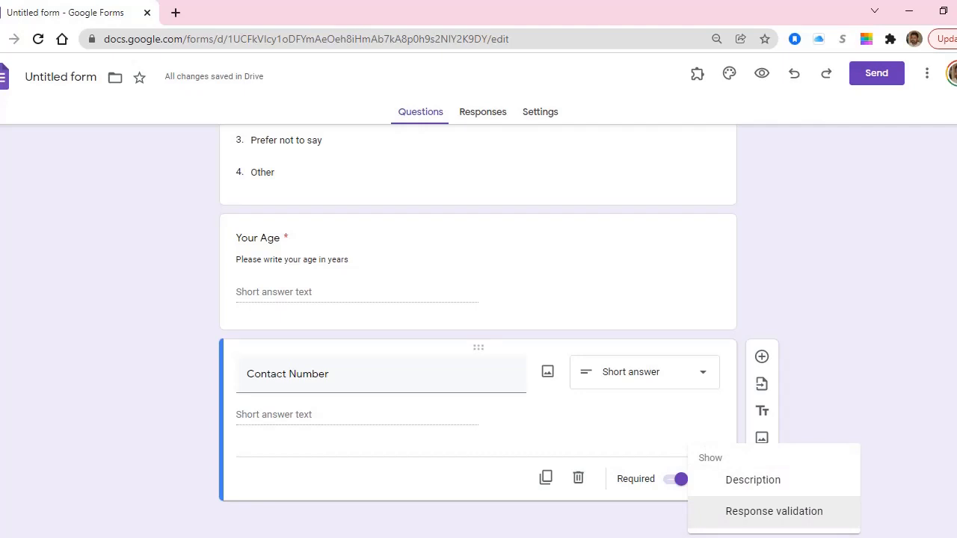
{"action": "left_click", "coordinate": [753, 480]}
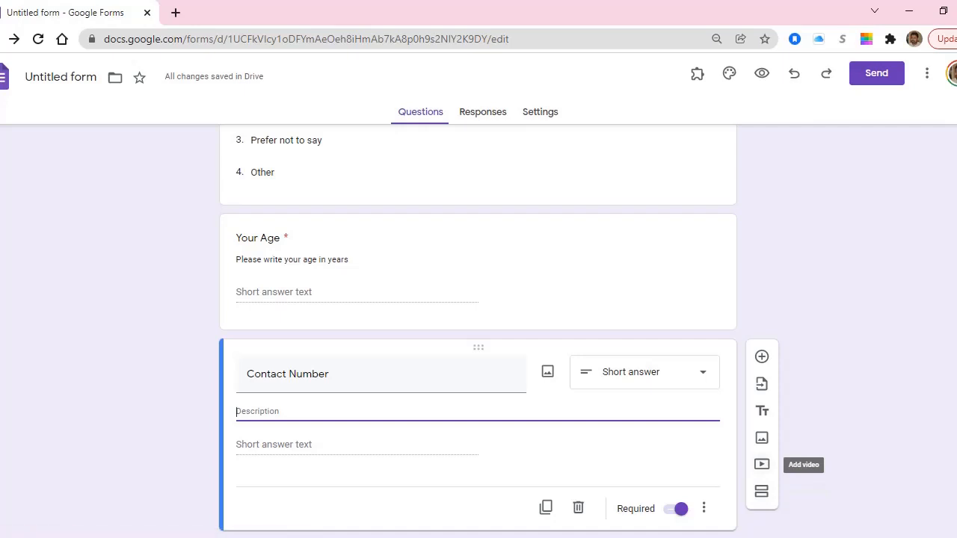
Enable Length response validation on the Contact Number question.
{"action": "left_click", "coordinate": [704, 509]}
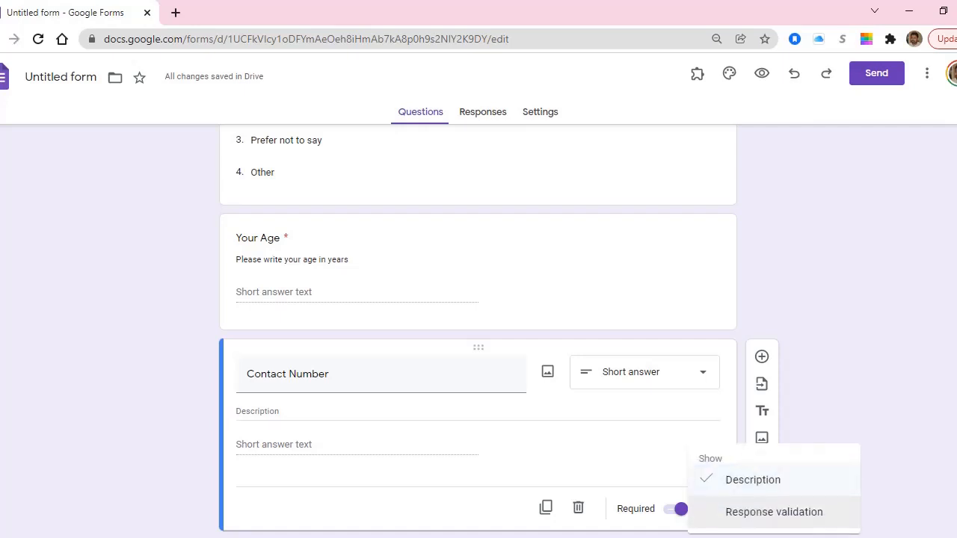
{"action": "left_click", "coordinate": [774, 512]}
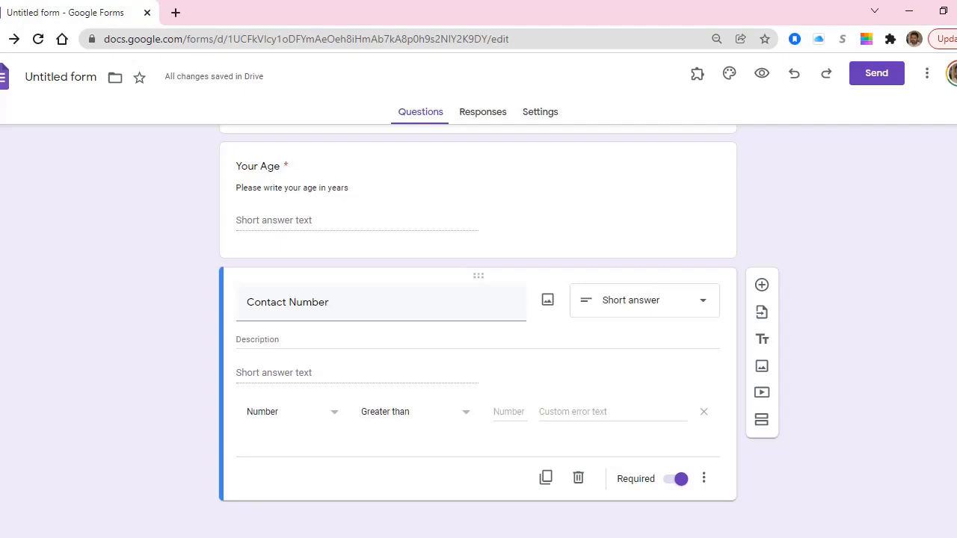
{"action": "left_click", "coordinate": [433, 413]}
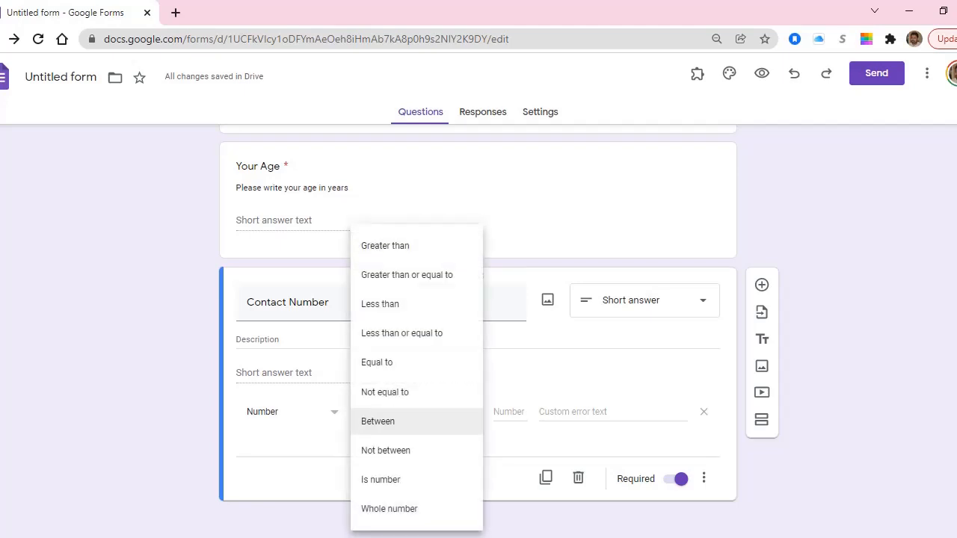
{"action": "left_click", "coordinate": [385, 246]}
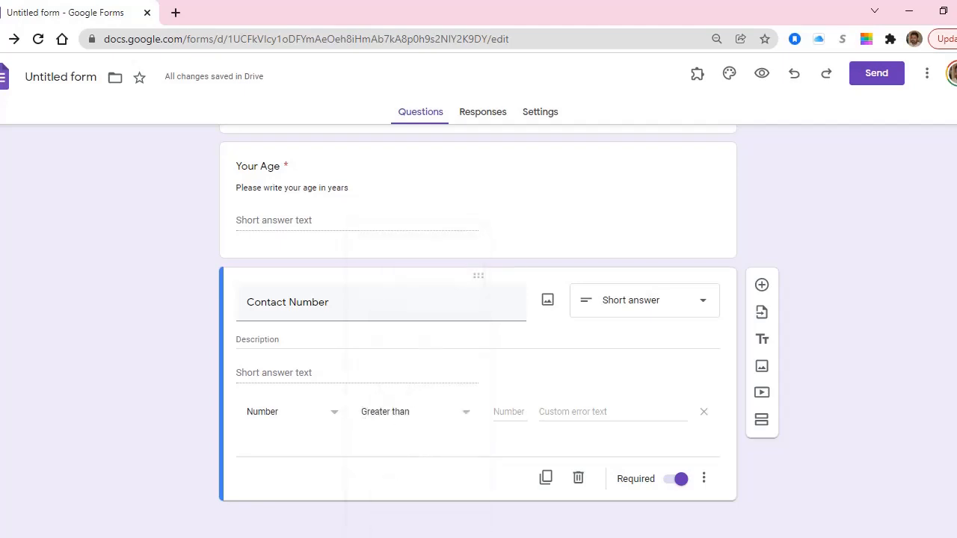
{"action": "left_click", "coordinate": [292, 412]}
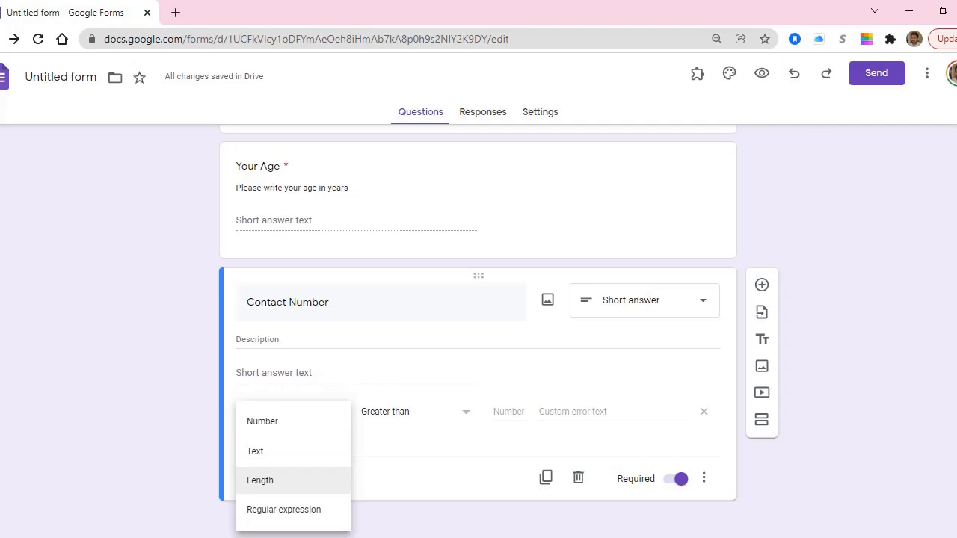
{"action": "left_click", "coordinate": [260, 480]}
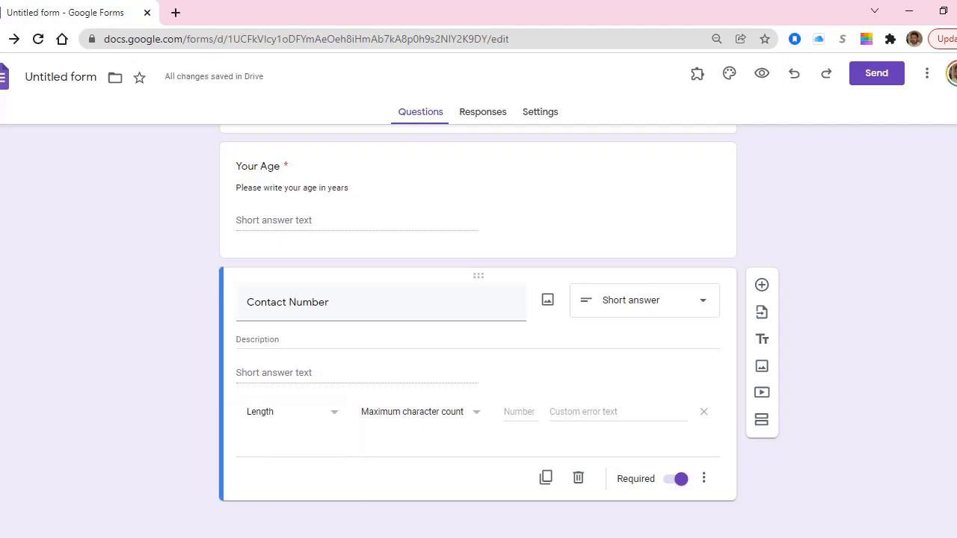
Require a minimum character count of 11 for Contact Number.
{"action": "left_click", "coordinate": [520, 412]}
{"action": "type", "text": "11"}
{"action": "left_click", "coordinate": [430, 412]}
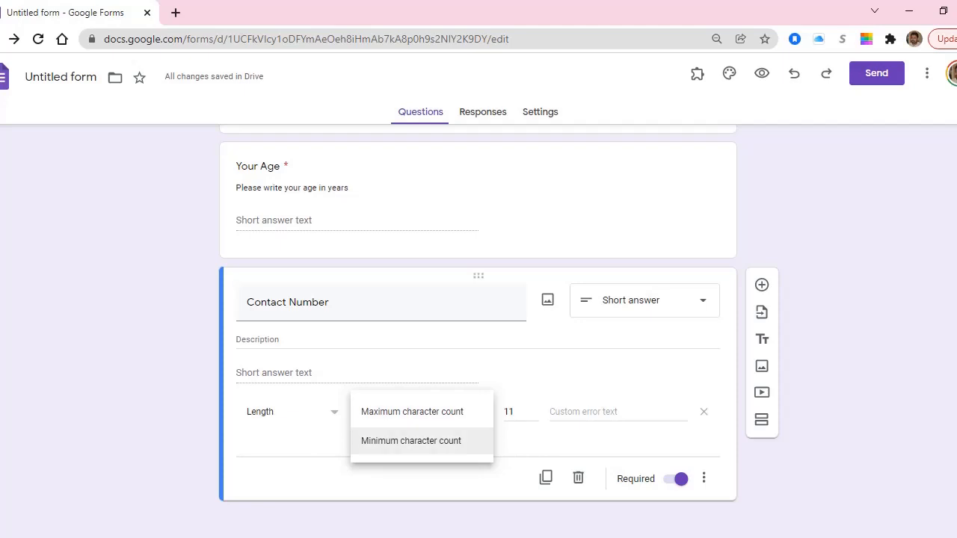
{"action": "left_click", "coordinate": [411, 440]}
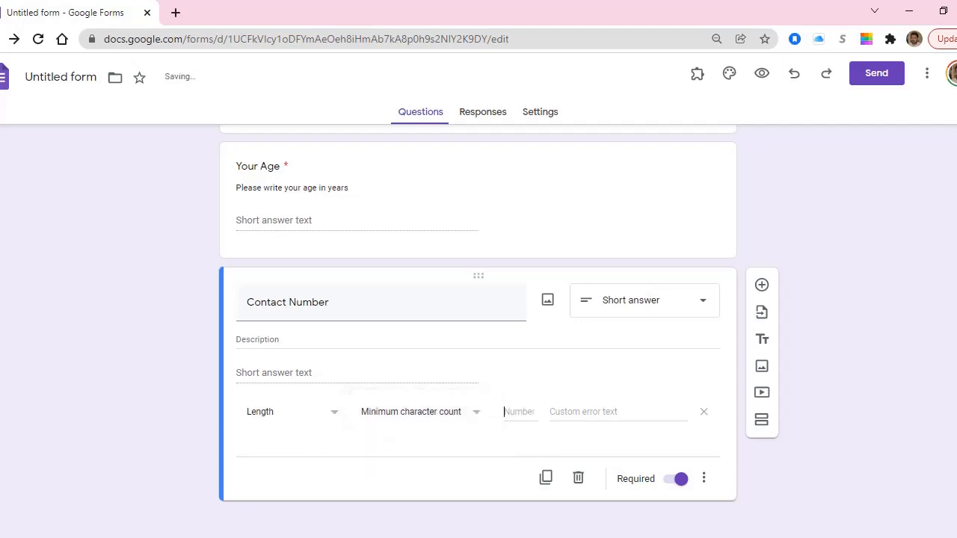
{"action": "type", "text": "11"}
{"action": "left_click", "coordinate": [583, 412]}
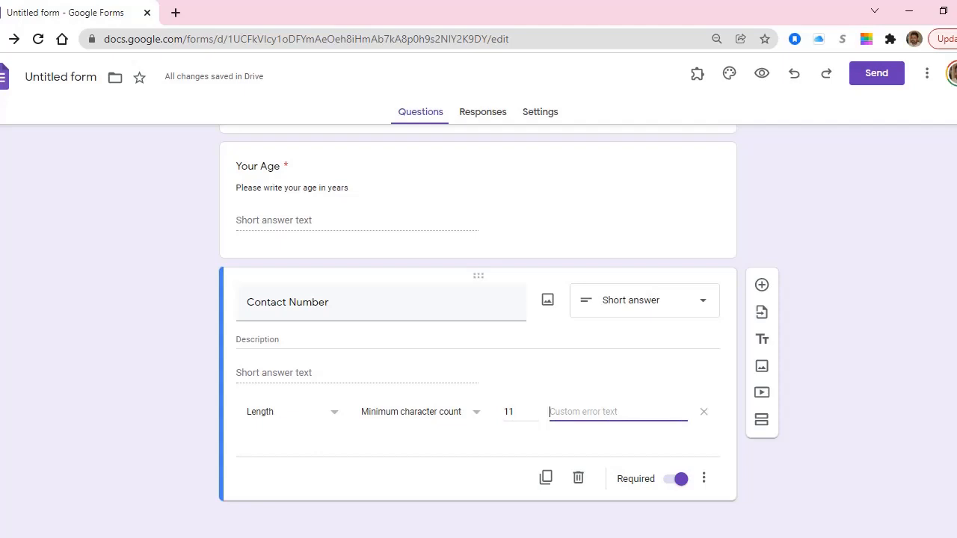
Add a blank new question below Contact Number.
{"action": "left_click", "coordinate": [703, 478]}
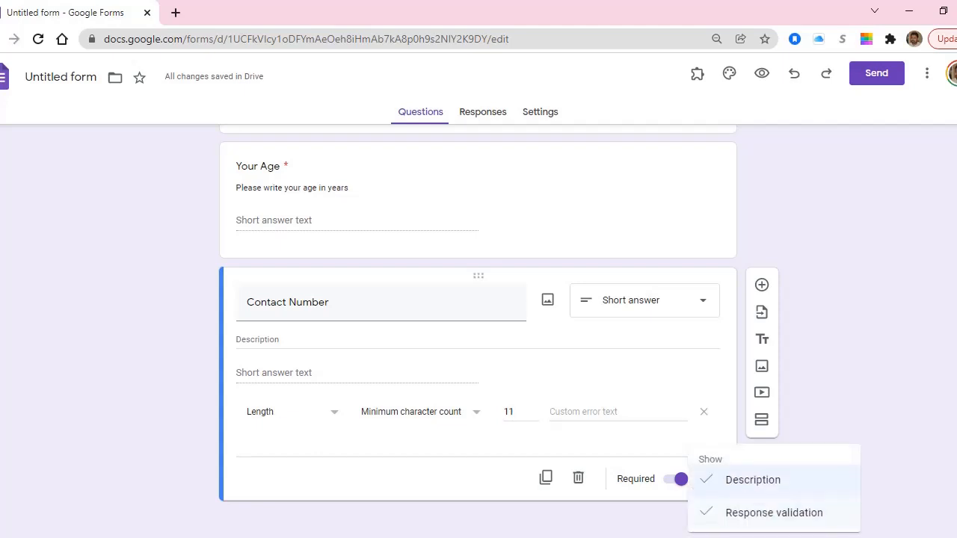
{"action": "key", "text": "Escape"}
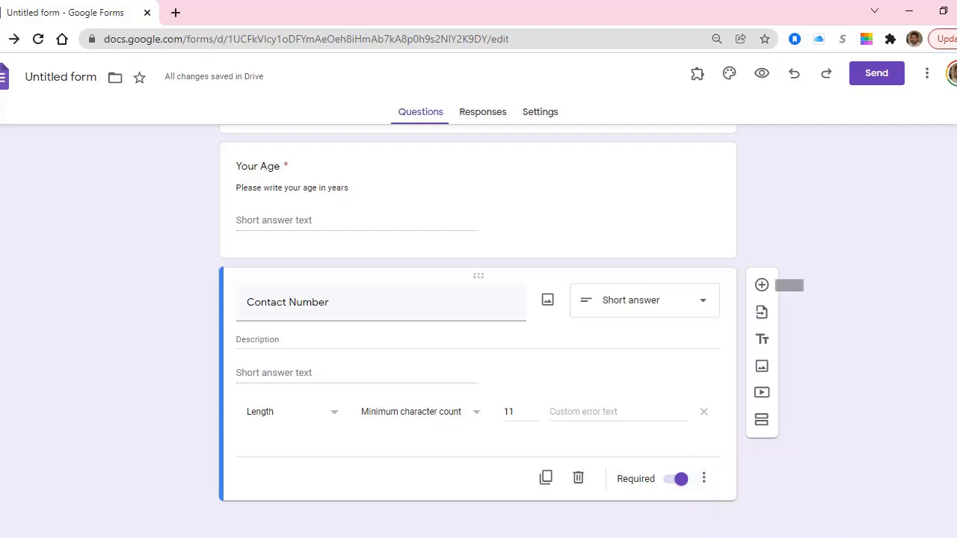
{"action": "left_click", "coordinate": [762, 285]}
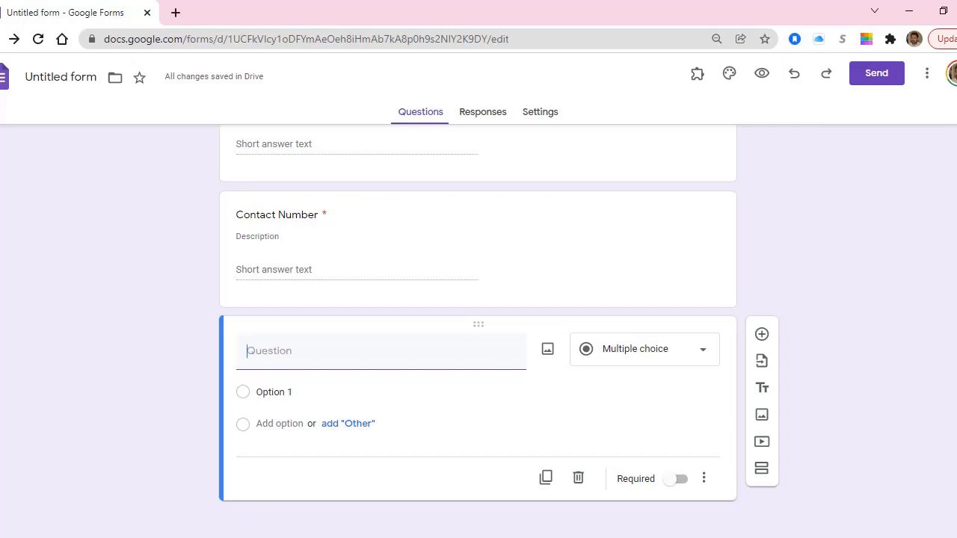
Title the question 'Qualification' with options Matric and F.A. F.SC.
{"action": "type", "text": "Qualification"}
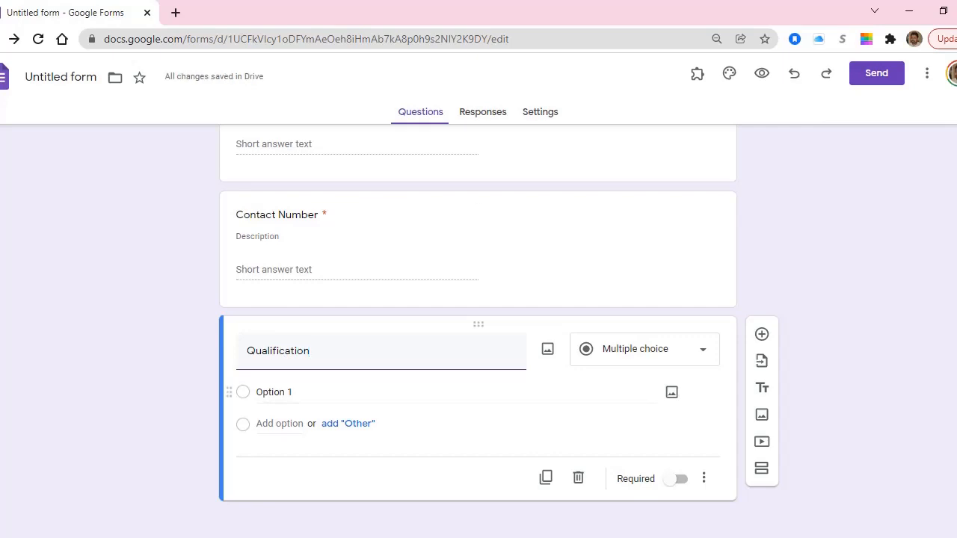
{"action": "left_click", "coordinate": [274, 393]}
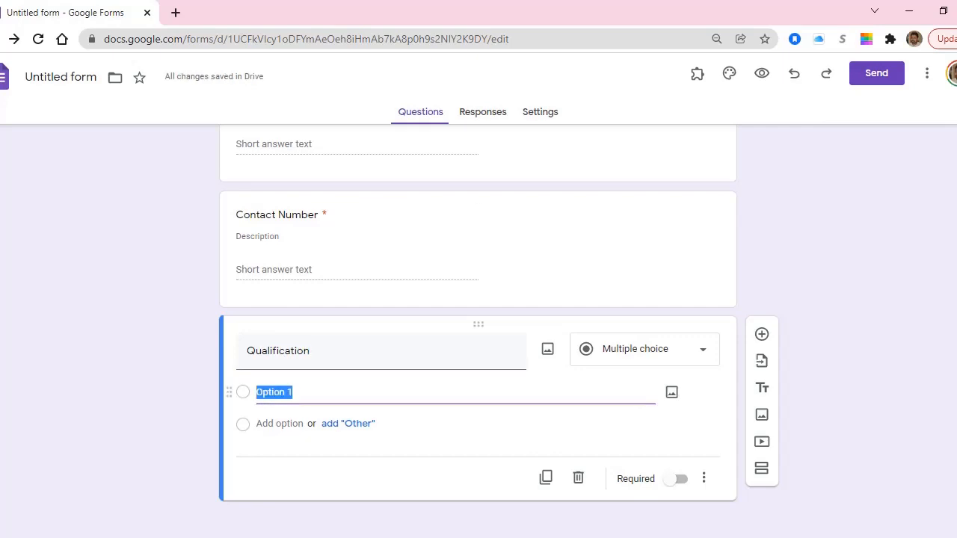
{"action": "type", "text": "Matric"}
{"action": "key", "text": "Tab"}
{"action": "key", "text": "Tab"}
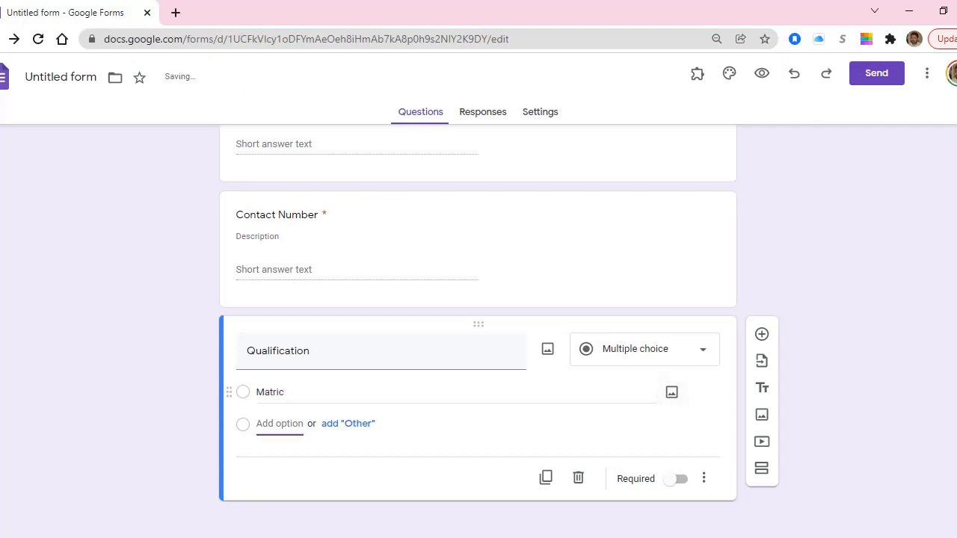
{"action": "type", "text": ".A"}
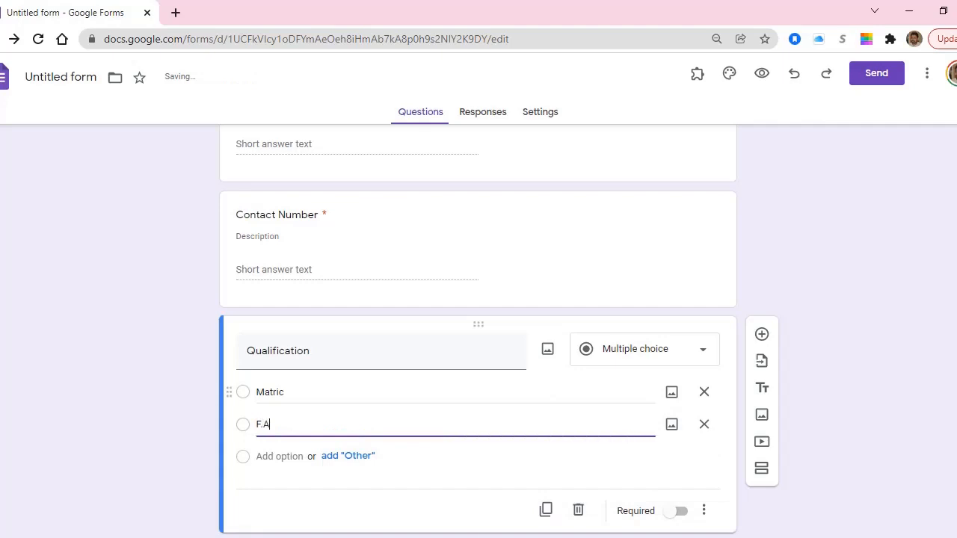
{"action": "type", "text": ". F.SC (12 Years Educat"}
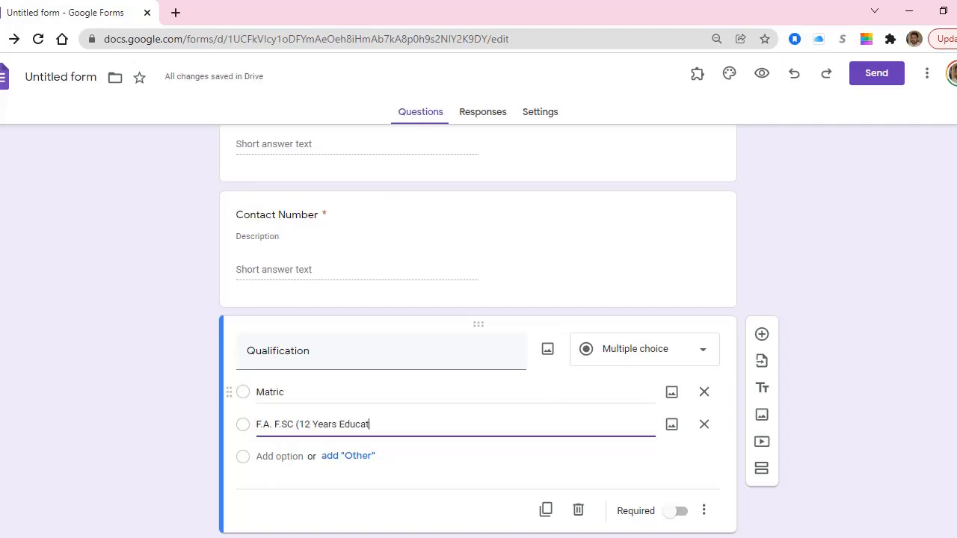
{"action": "type", "text": "ion"}
{"action": "key", "text": "ctrl+shift+Left"}
{"action": "key", "text": "ctrl+shift+Left"}
{"action": "key", "text": "ctrl+shift+Left"}
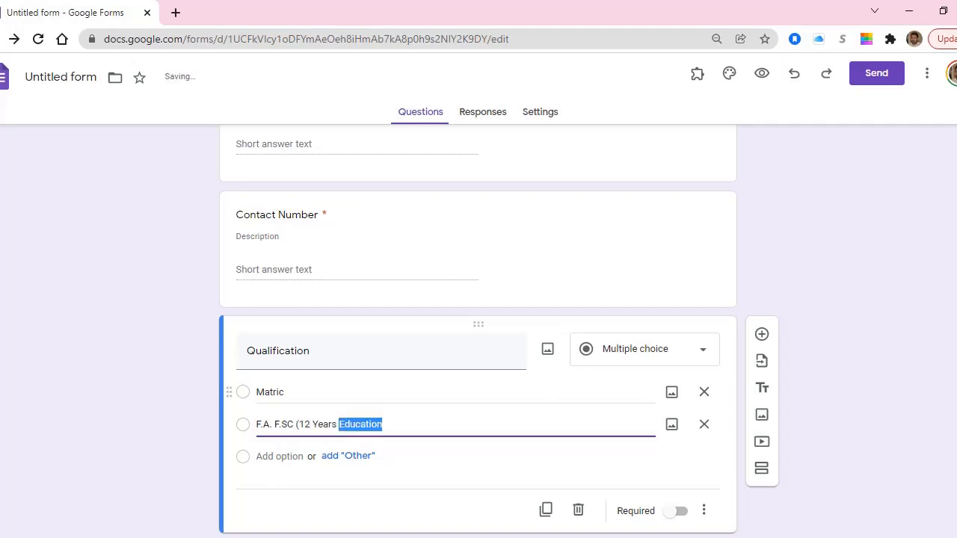
{"action": "key", "text": "BackSpace"}
{"action": "key", "text": "BackSpace"}
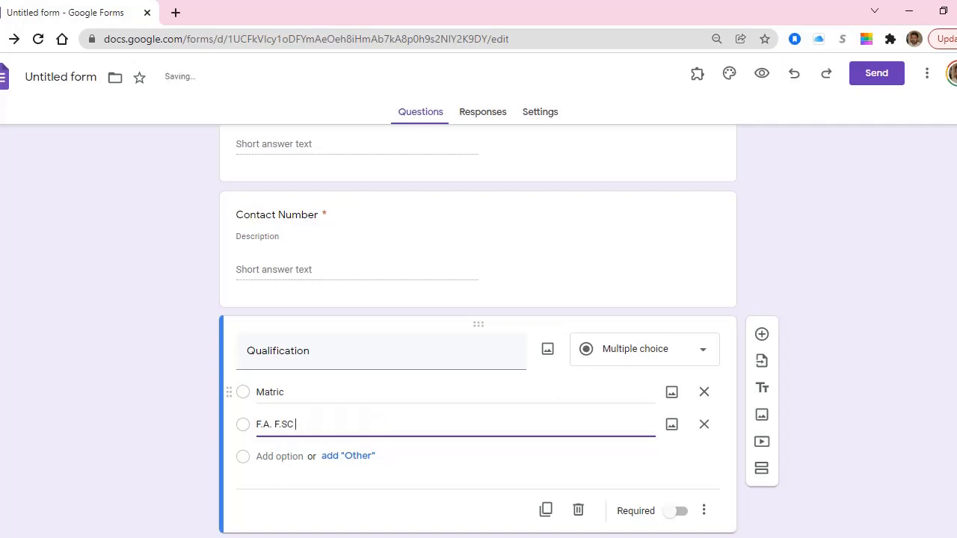
Add options B.A/ B.SC, Master, MS and PHD, and make Qualification required.
{"action": "scroll", "coordinate": [281, 425], "scroll_direction": "down", "scroll_amount": 1}
{"action": "key", "text": "Return"}
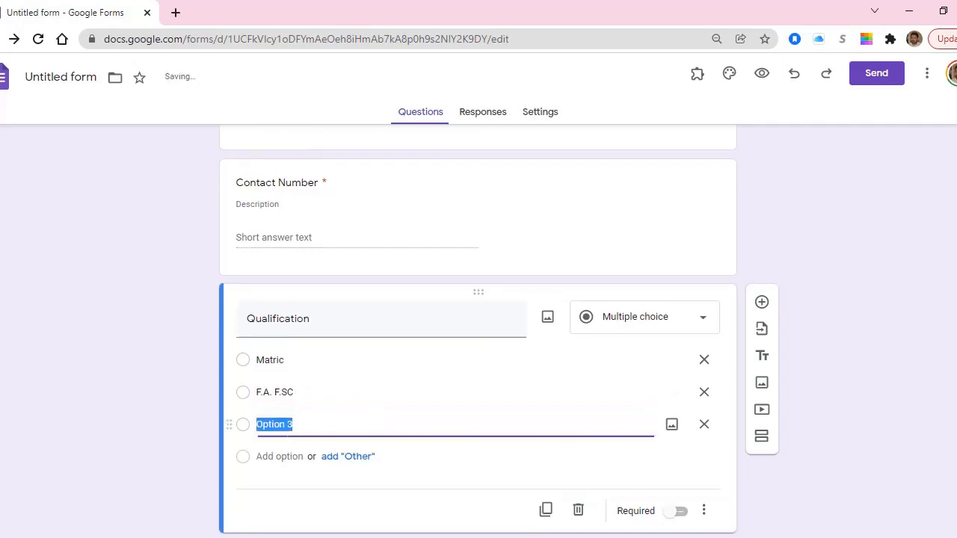
{"action": "type", "text": "B"}
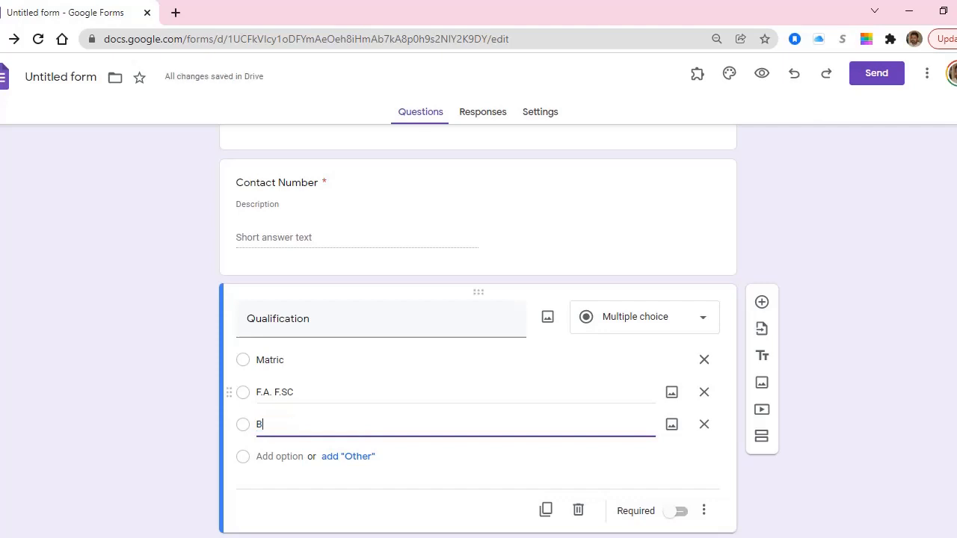
{"action": "type", "text": ".A/ B.SC"}
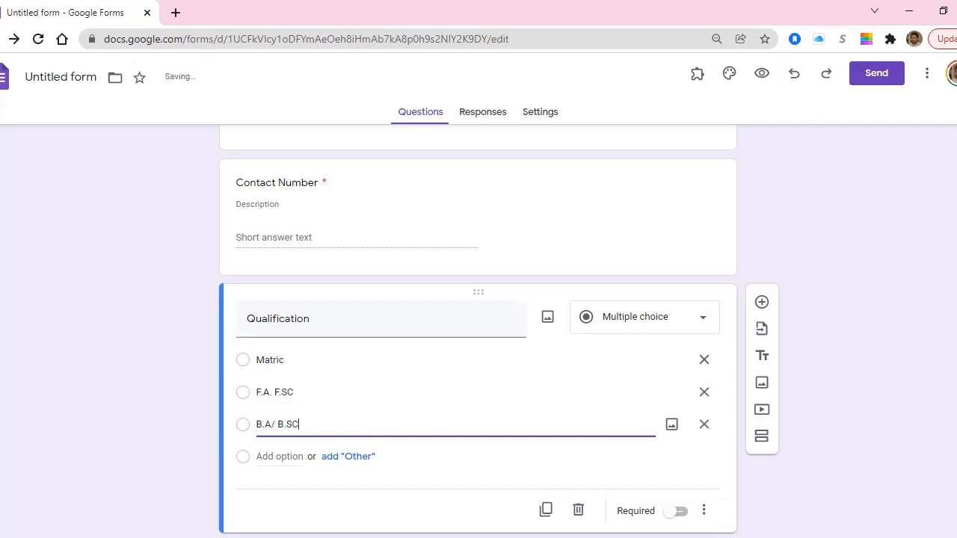
{"action": "key", "text": "Return"}
{"action": "type", "text": "Master"}
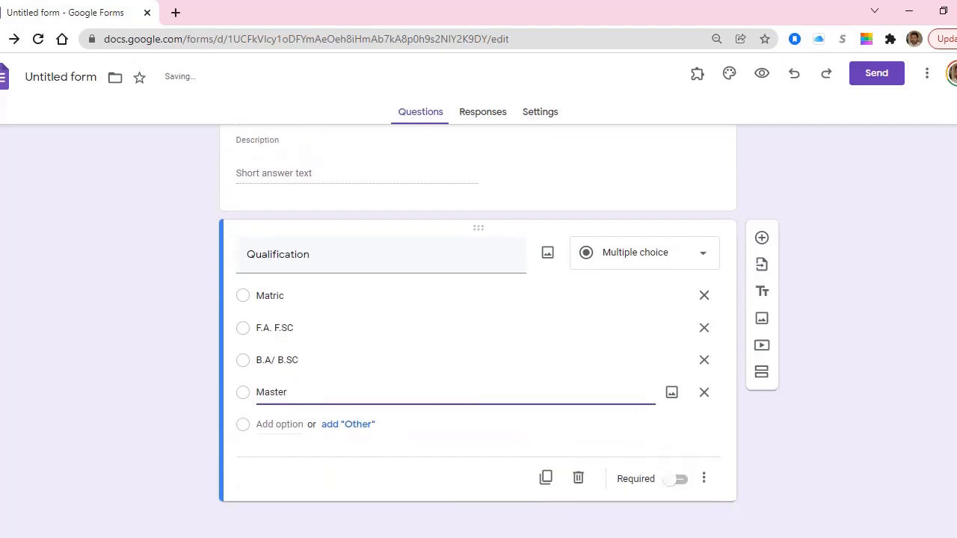
{"action": "key", "text": "Return"}
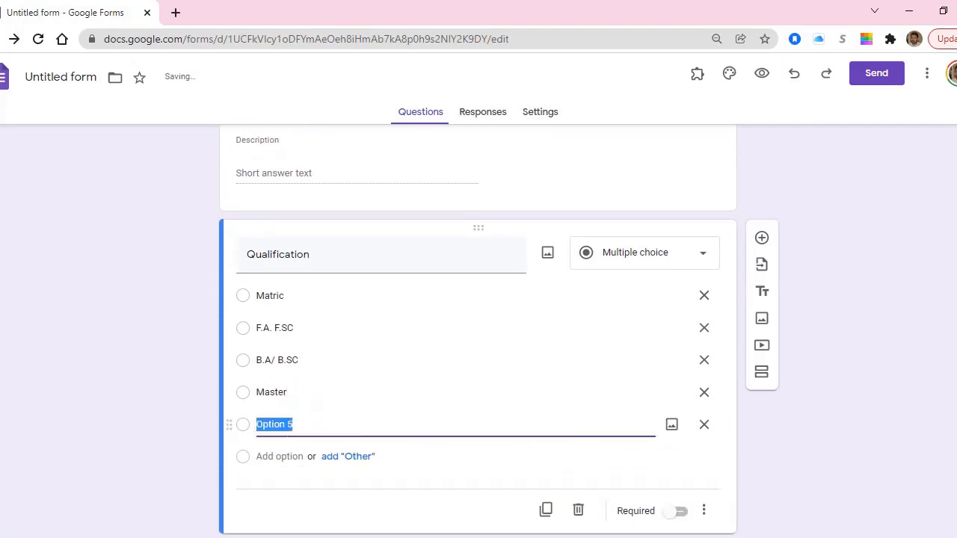
{"action": "type", "text": "MS"}
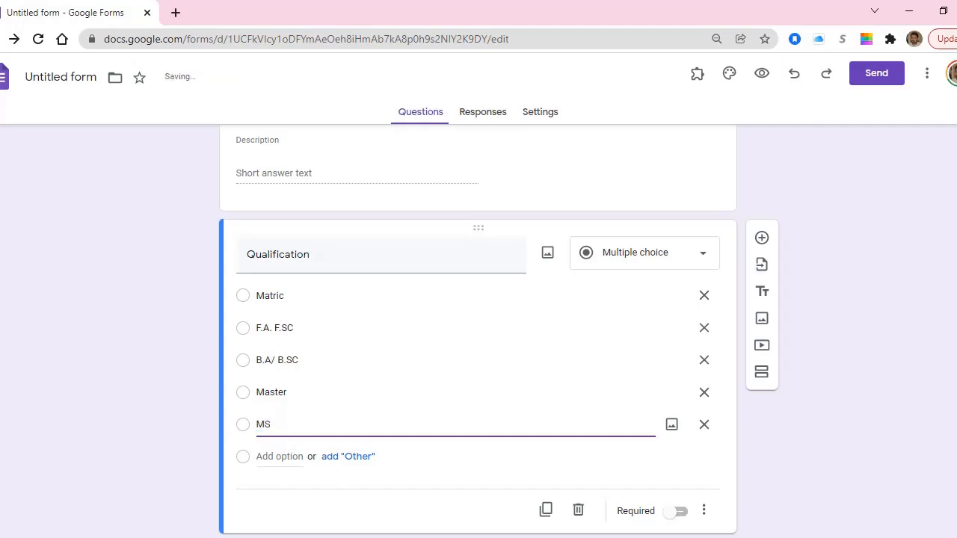
{"action": "key", "text": "Return"}
{"action": "type", "text": "PHD"}
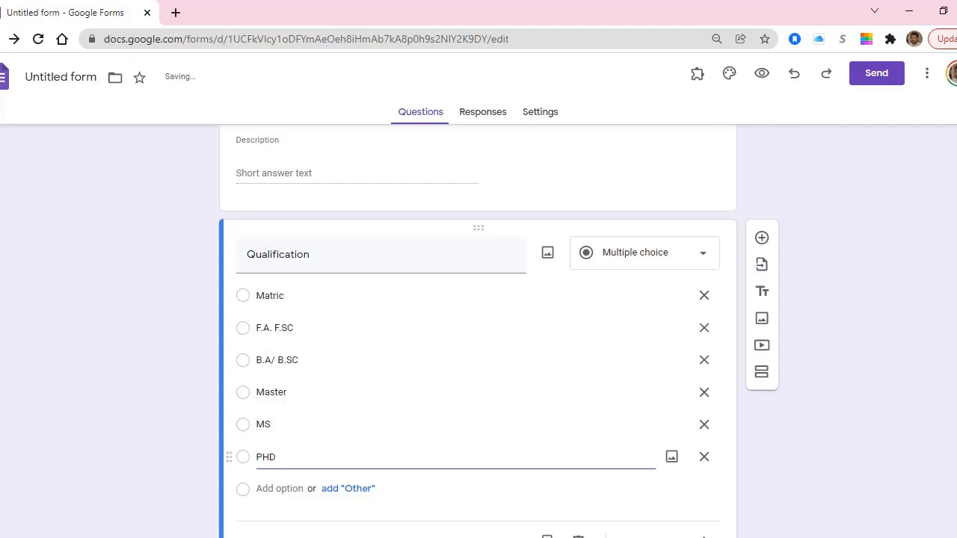
{"action": "scroll", "coordinate": [456, 424], "scroll_direction": "down", "scroll_amount": 1}
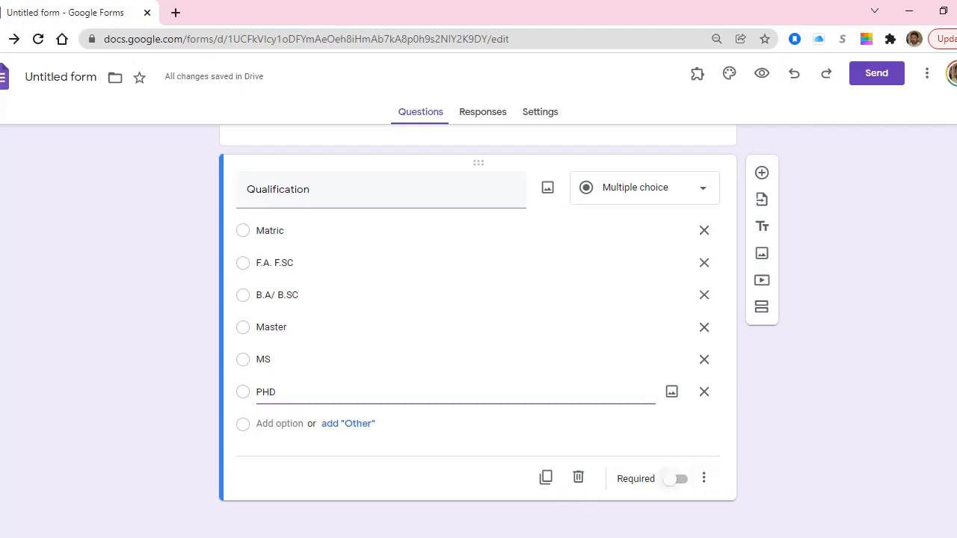
{"action": "left_click", "coordinate": [677, 478]}
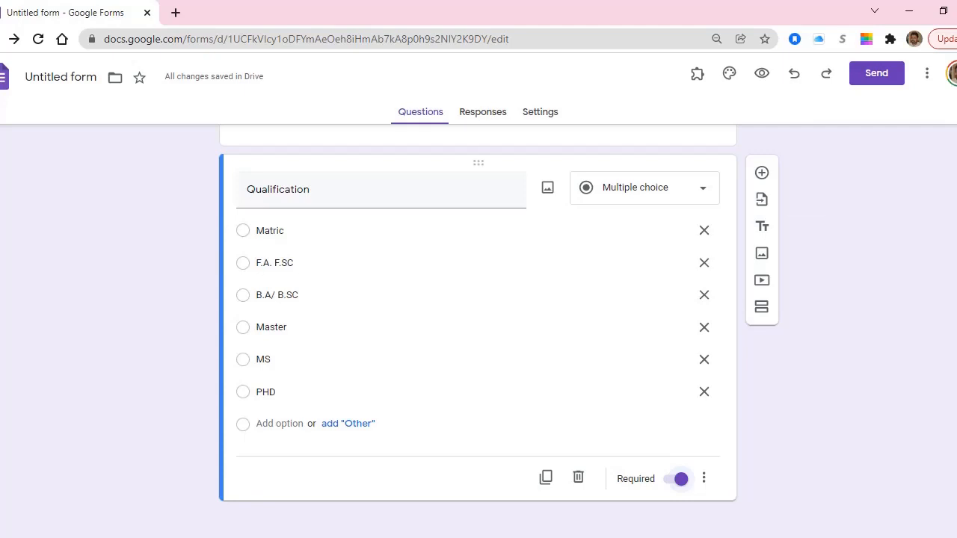
Add a question below Qualification titled 'If you select F.A/ FSC, when'.
{"action": "left_click", "coordinate": [762, 173]}
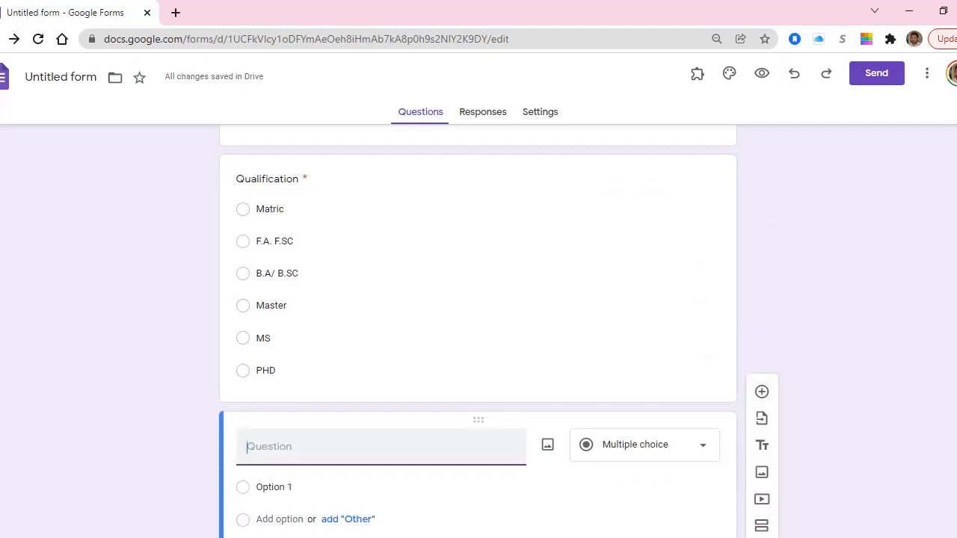
{"action": "type", "text": "If you are"}
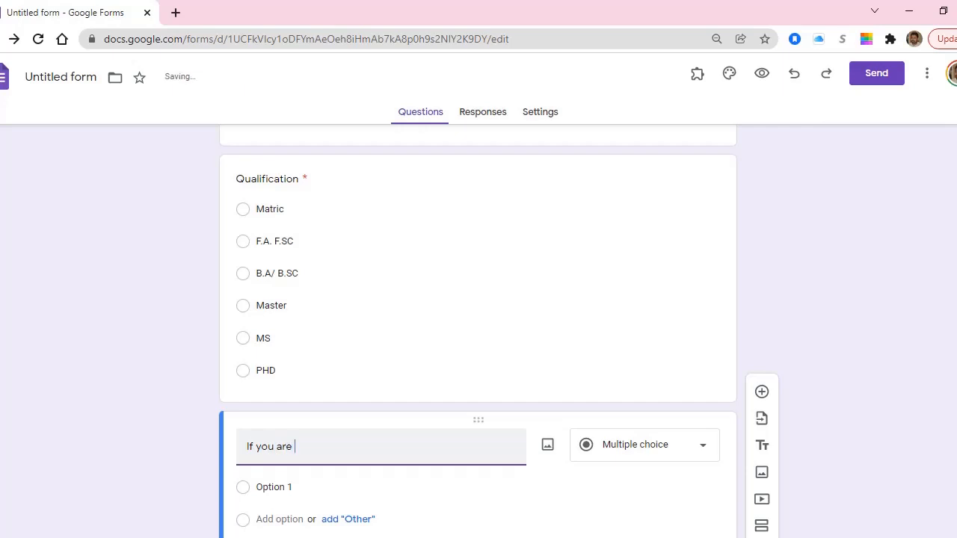
{"action": "key", "text": "ctrl+shift+Left"}
{"action": "type", "text": "seelcted"}
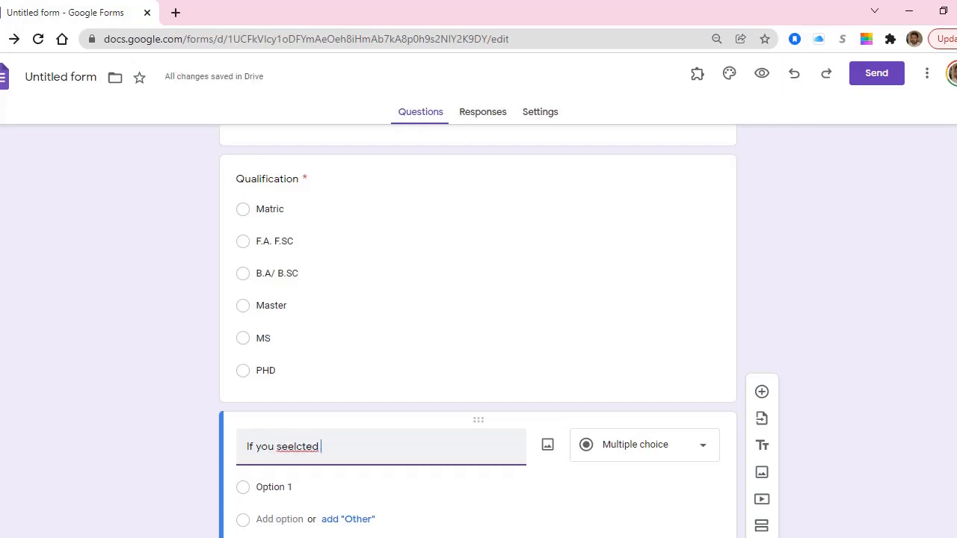
{"action": "key", "text": "ctrl+shift+Left"}
{"action": "type", "text": "select"}
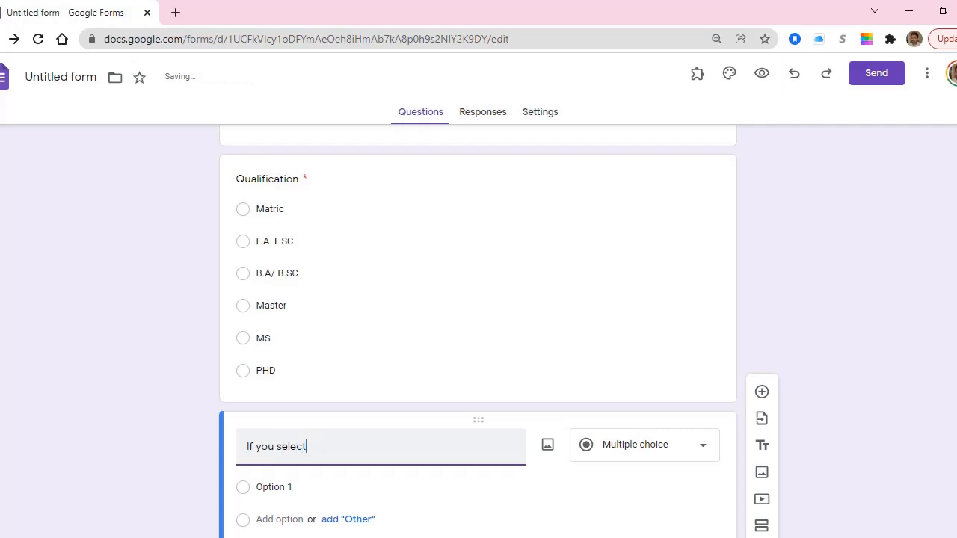
{"action": "type", "text": " F.A/ FC"}
{"action": "key", "text": "BackSpace"}
{"action": "type", "text": "SC"}
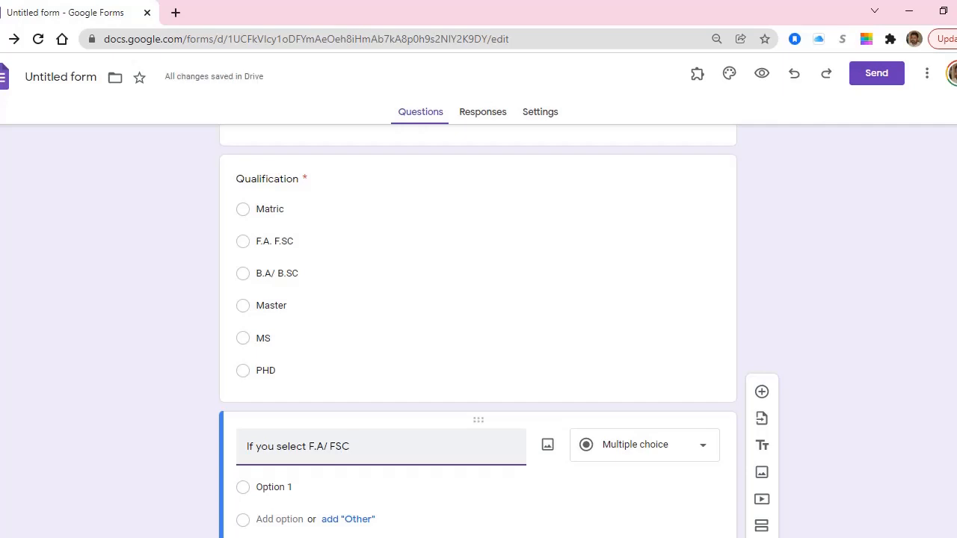
{"action": "scroll", "coordinate": [479, 336], "scroll_direction": "down", "scroll_amount": 1}
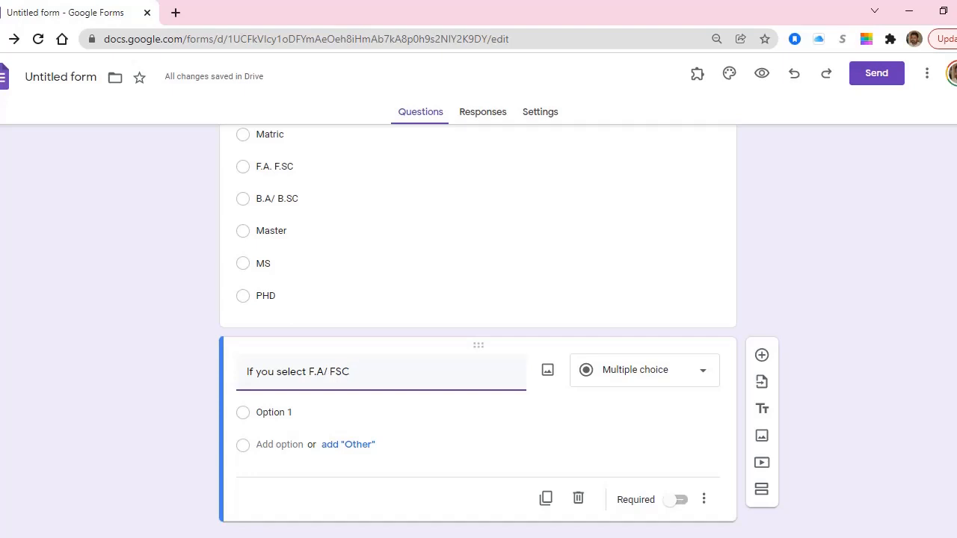
{"action": "type", "text": "when"}
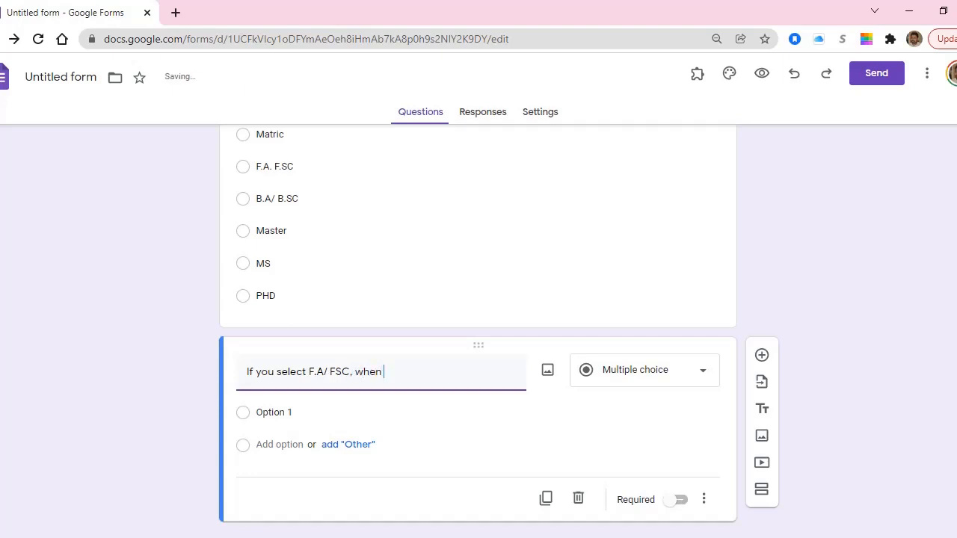
{"action": "key", "text": "ctrl+shift+Left"}
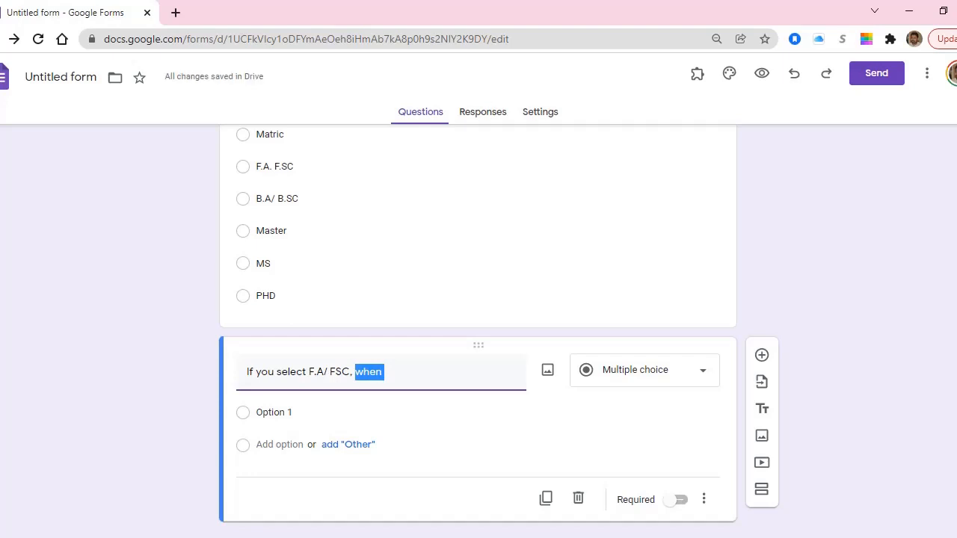
{"action": "key", "text": "Right"}
{"action": "key", "text": "ctrl+shift+Left"}
{"action": "key", "text": "ctrl+shift+Left"}
{"action": "key", "text": "ctrl+shift+Left"}
{"action": "key", "text": "ctrl+shift+Left"}
{"action": "key", "text": "ctrl+shift+Left"}
{"action": "key", "text": "ctrl+shift+Left"}
{"action": "key", "text": "ctrl+shift+Left"}
{"action": "key", "text": "ctrl+shift+Left"}
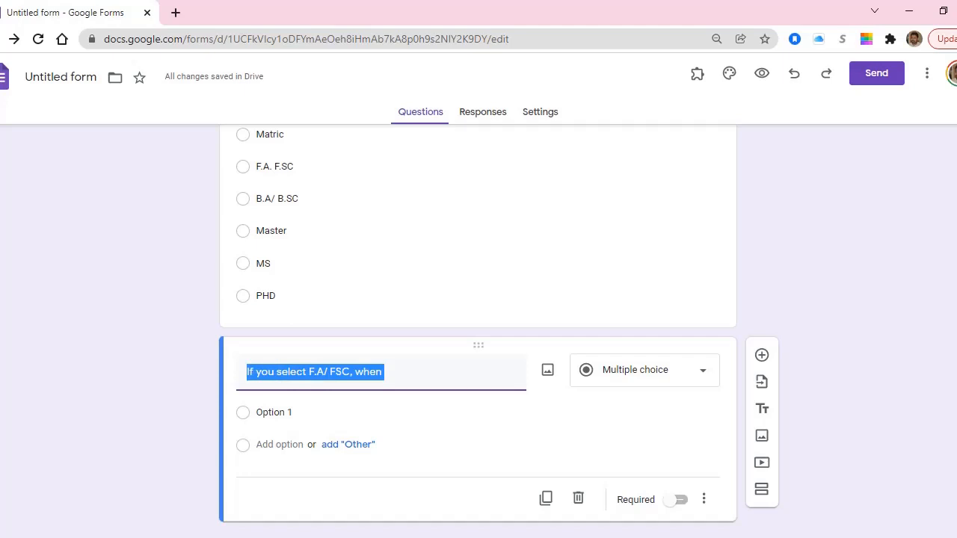
Title the question 'Are you married' with Yes and No answers, removing Maybe.
{"action": "type", "text": "Are you"}
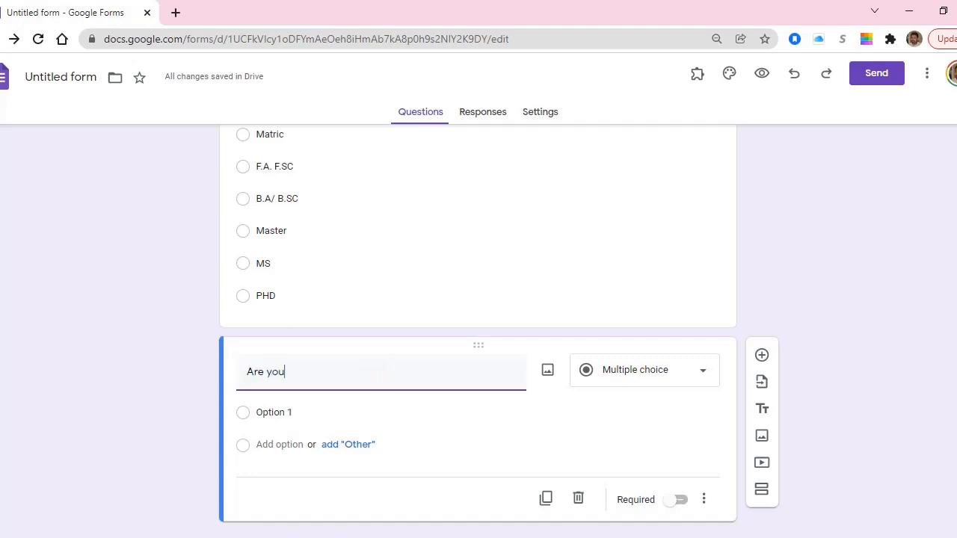
{"action": "type", "text": " married"}
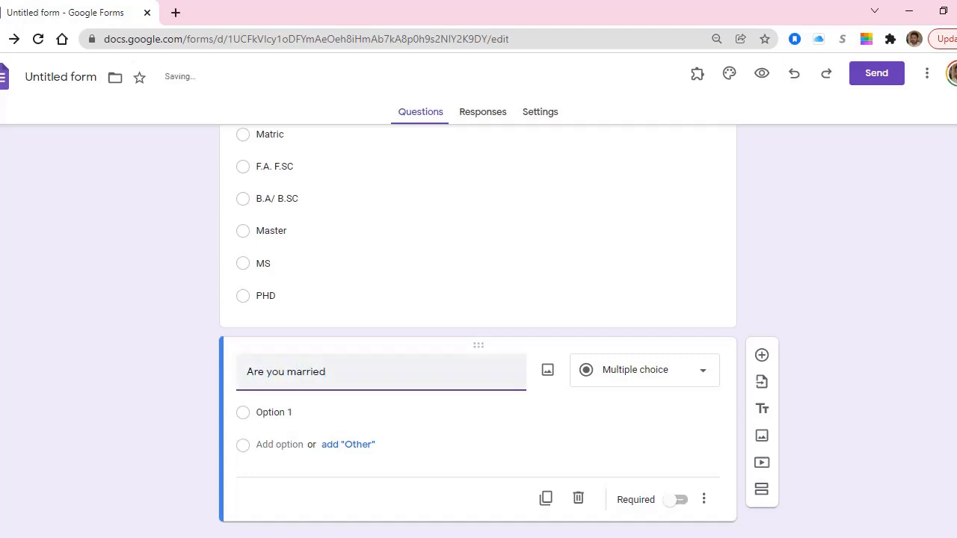
{"action": "left_click", "coordinate": [308, 408]}
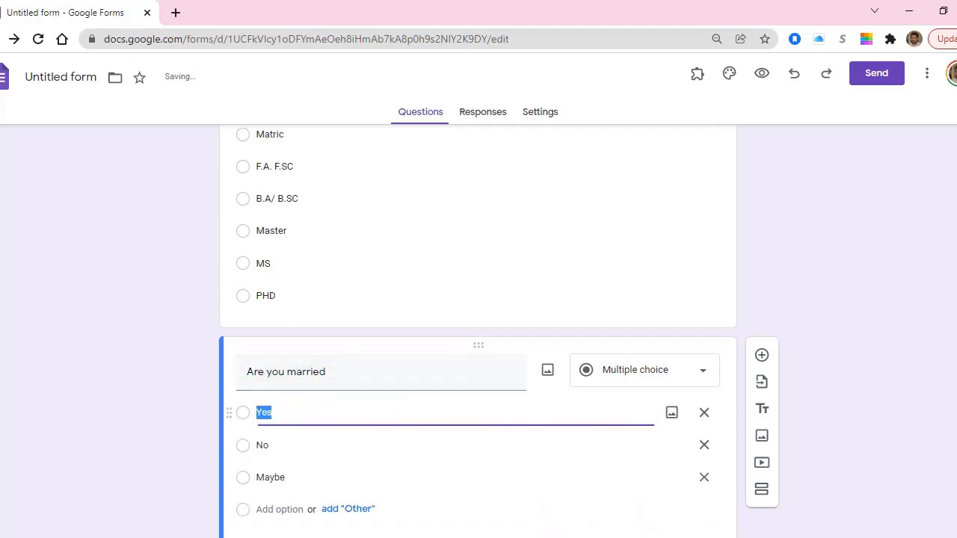
{"action": "left_click", "coordinate": [704, 477]}
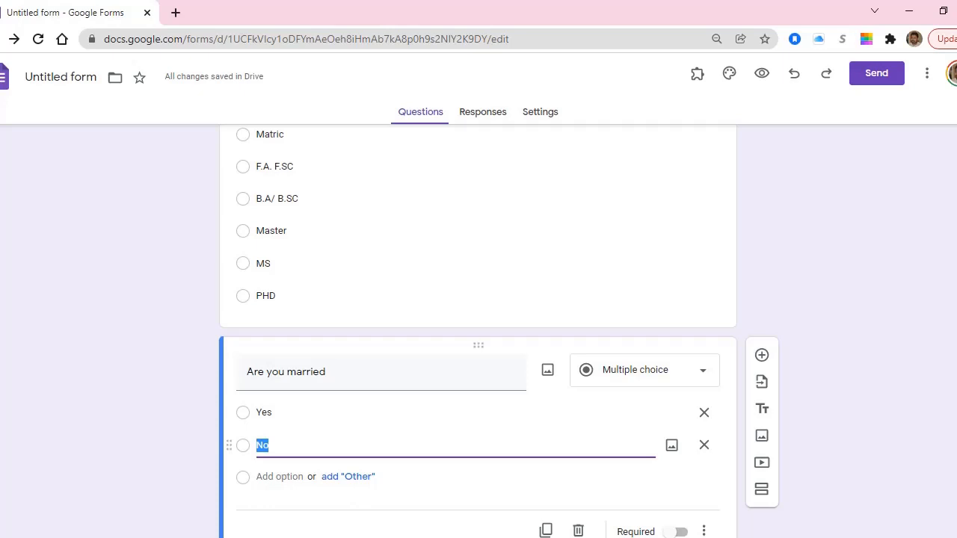
{"action": "scroll", "coordinate": [479, 329], "scroll_direction": "down", "scroll_amount": 1}
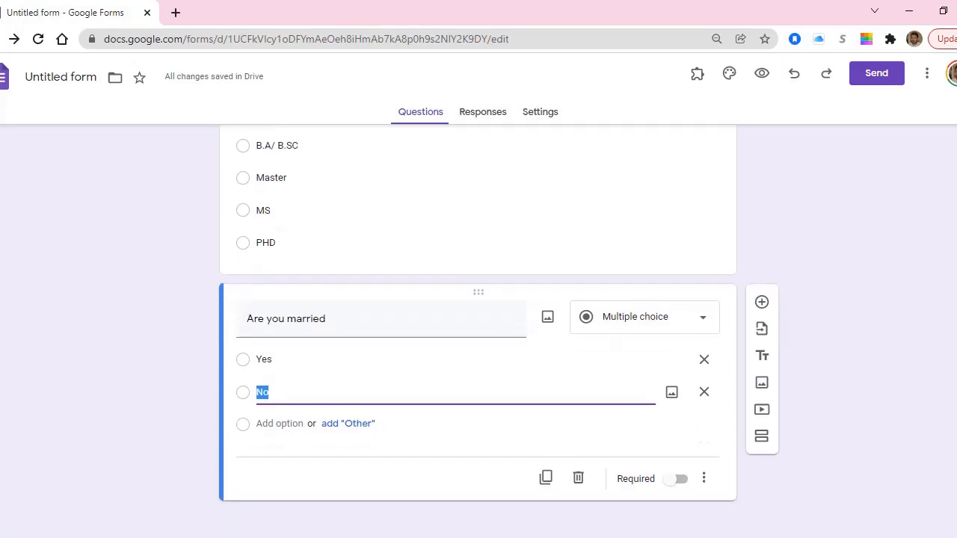
Add a 'How many children you have?' question, then clear its title and delete it.
{"action": "left_click", "coordinate": [762, 302]}
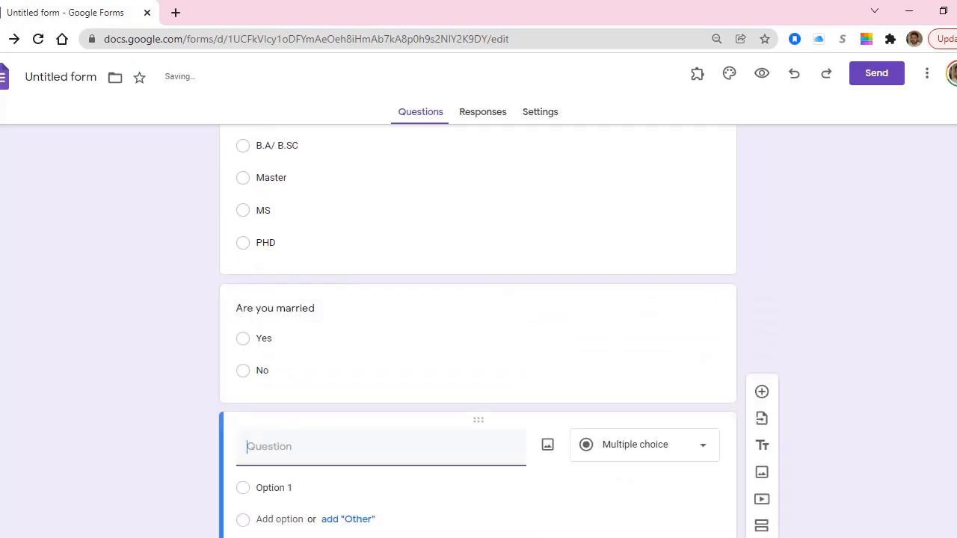
{"action": "type", "text": "How many chi"}
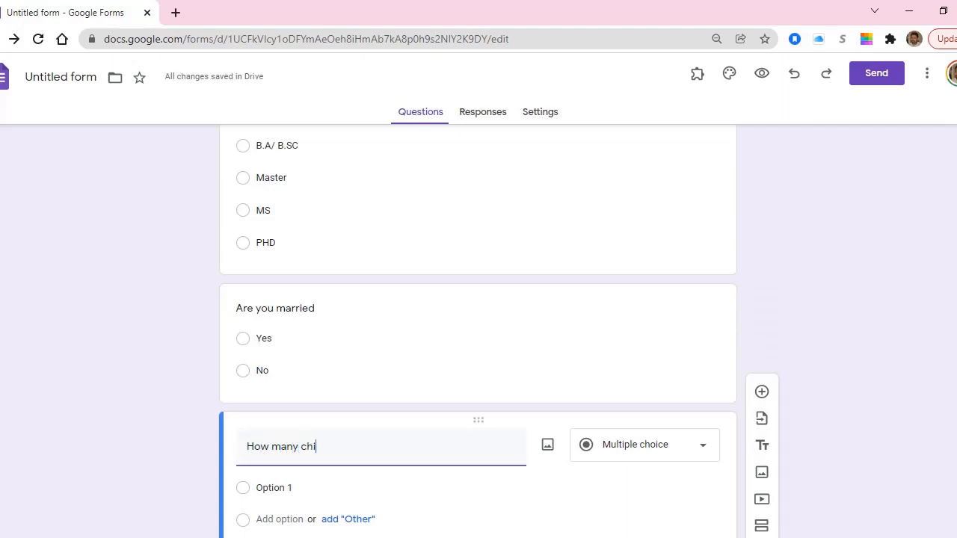
{"action": "type", "text": "ldren you "}
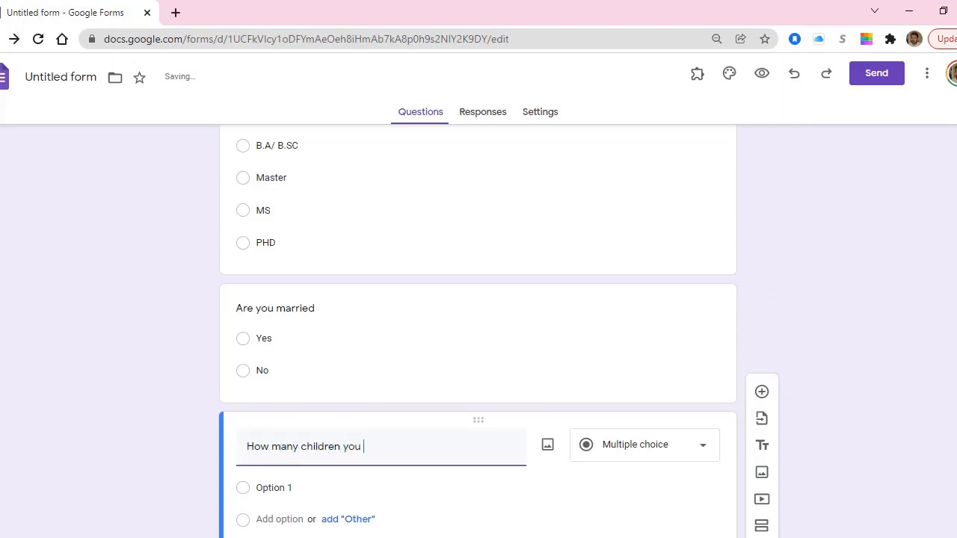
{"action": "type", "text": "have?"}
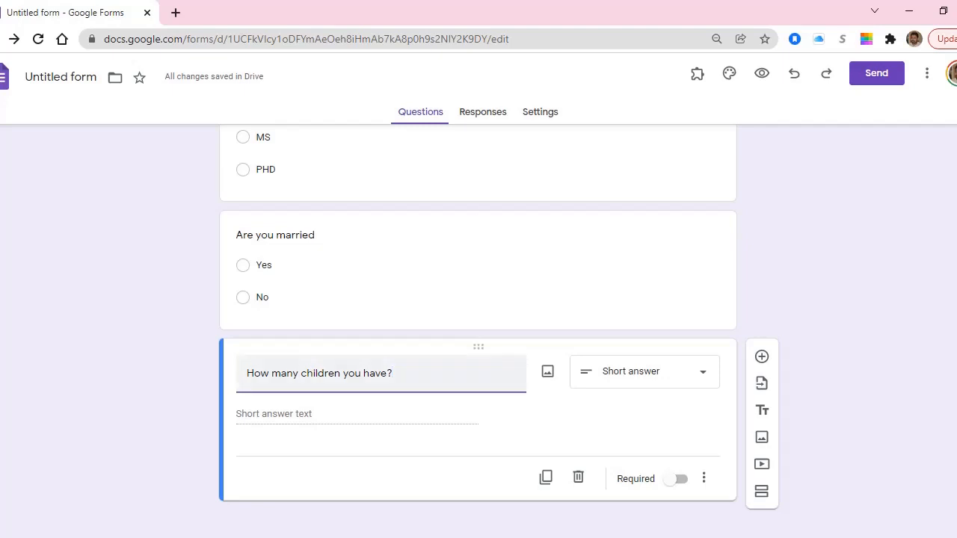
{"action": "key", "text": "ctrl+a"}
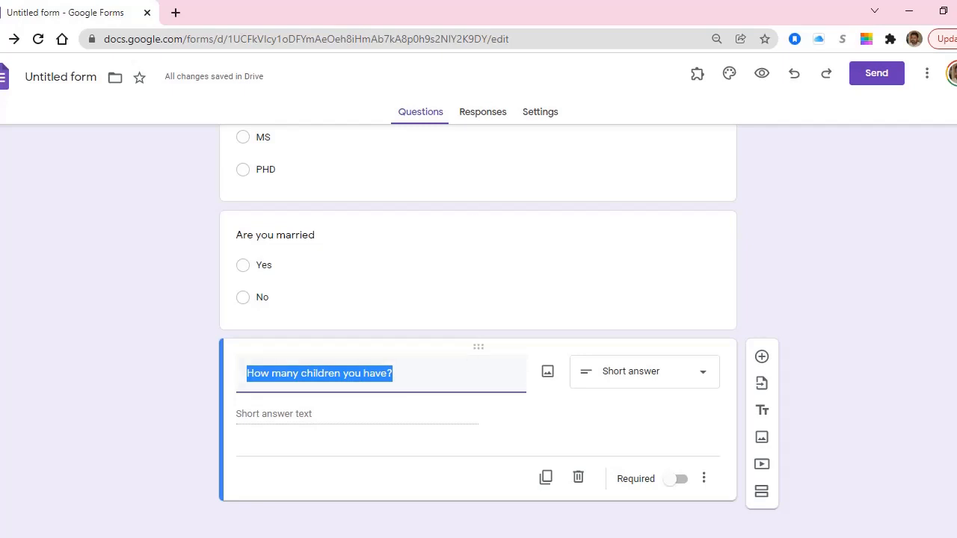
{"action": "key", "text": "BackSpace"}
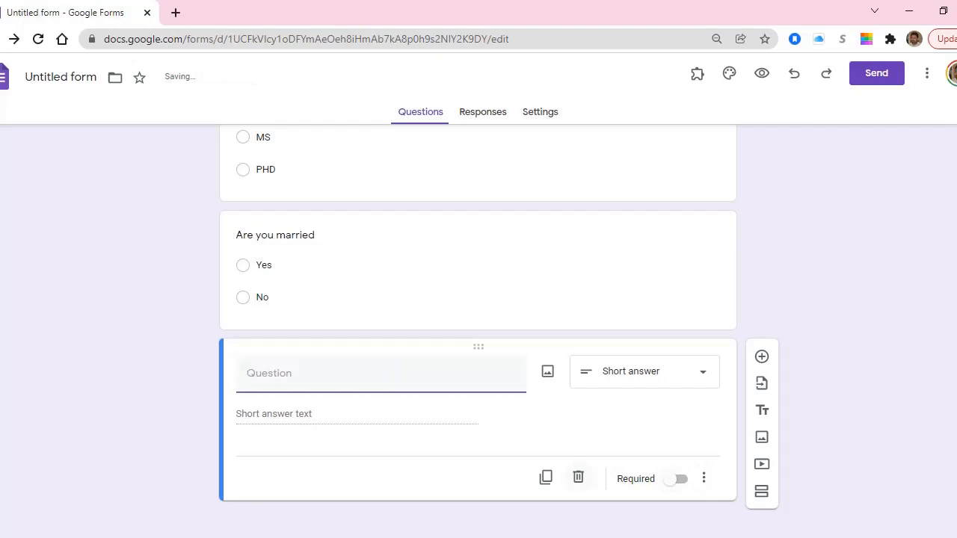
{"action": "left_click", "coordinate": [578, 477]}
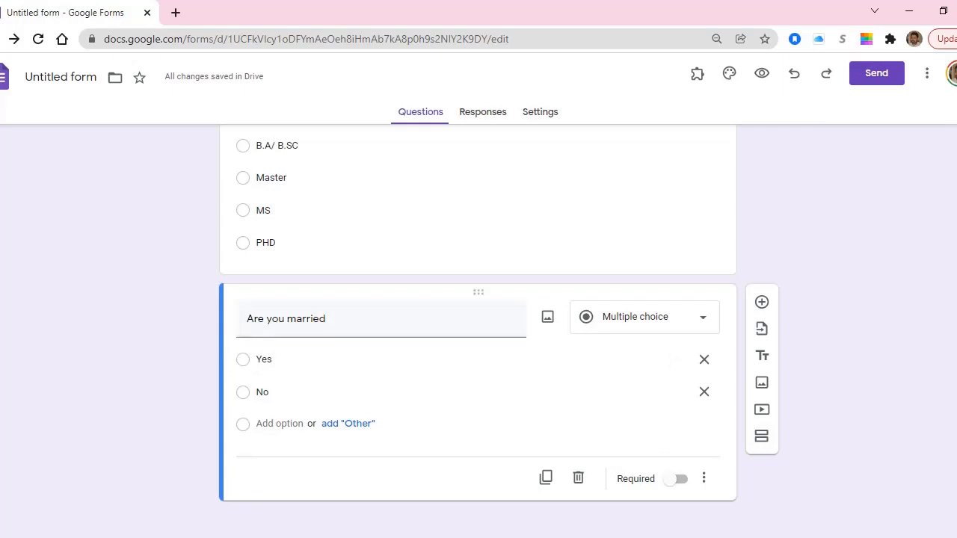
Add a second section after section 1.
{"action": "left_click", "coordinate": [762, 436]}
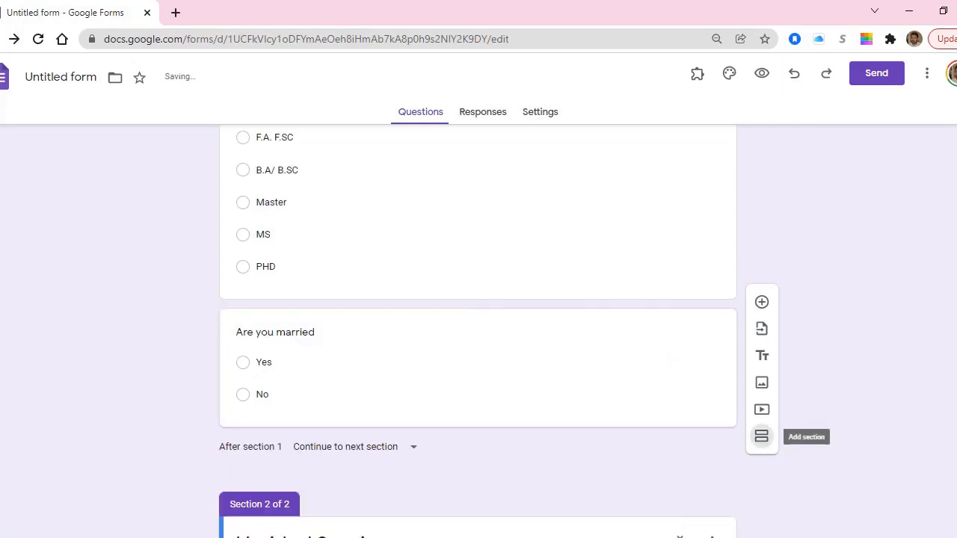
{"action": "left_click", "coordinate": [367, 441]}
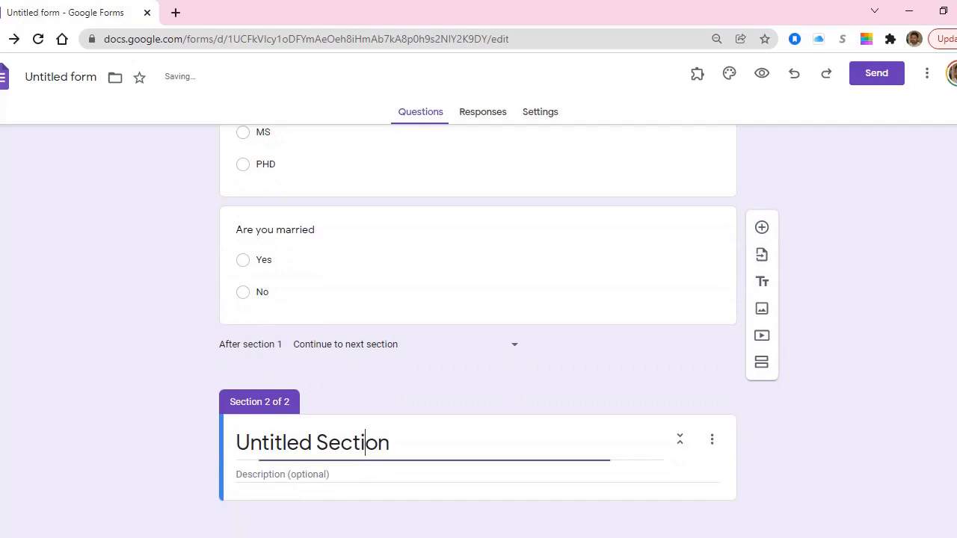
{"action": "mouse_move", "coordinate": [389, 442]}
{"action": "left_mouse_down"}
{"action": "mouse_move", "coordinate": [250, 443]}
{"action": "mouse_move", "coordinate": [389, 443]}
{"action": "left_mouse_up"}
{"action": "left_click", "coordinate": [250, 443]}
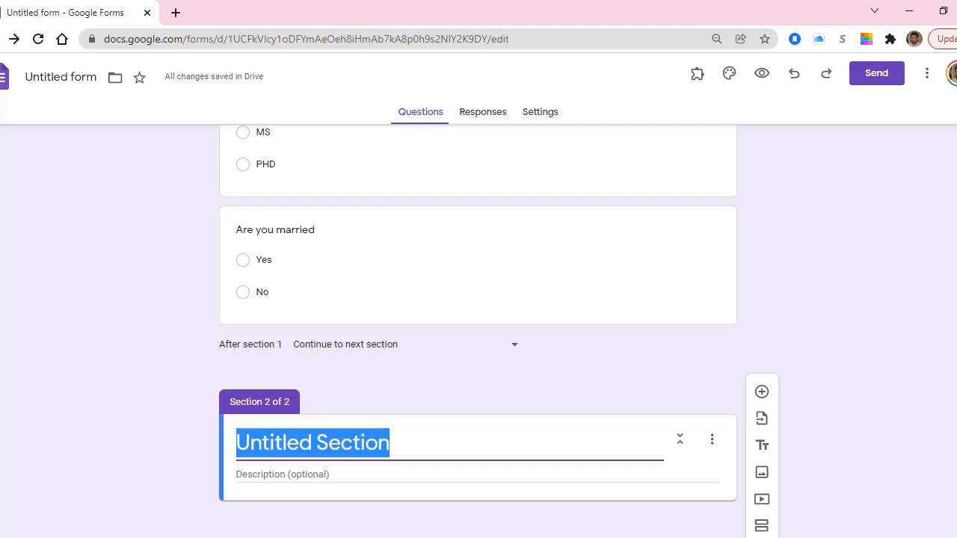
{"action": "left_click", "coordinate": [837, 420]}
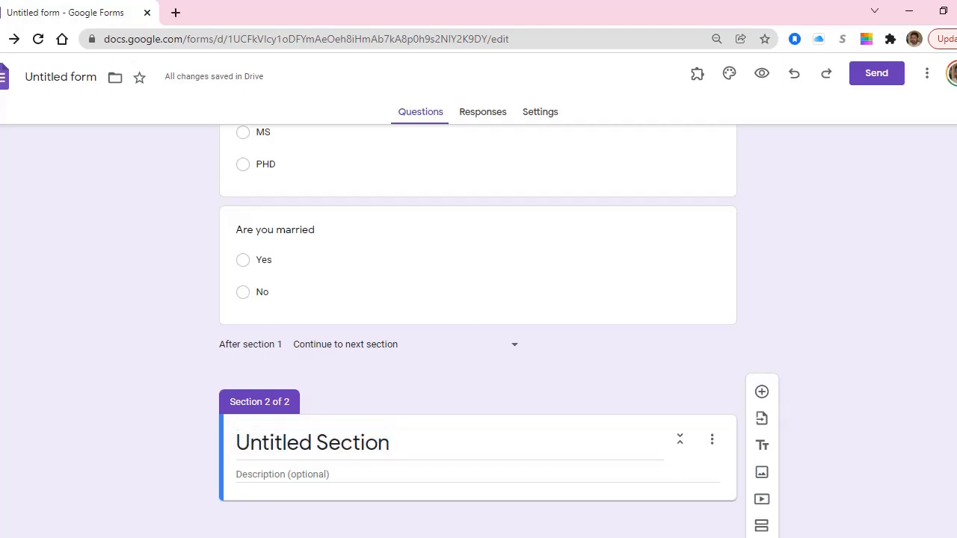
Add a required question 'How many children you have?' to section 2.
{"action": "left_click", "coordinate": [762, 392]}
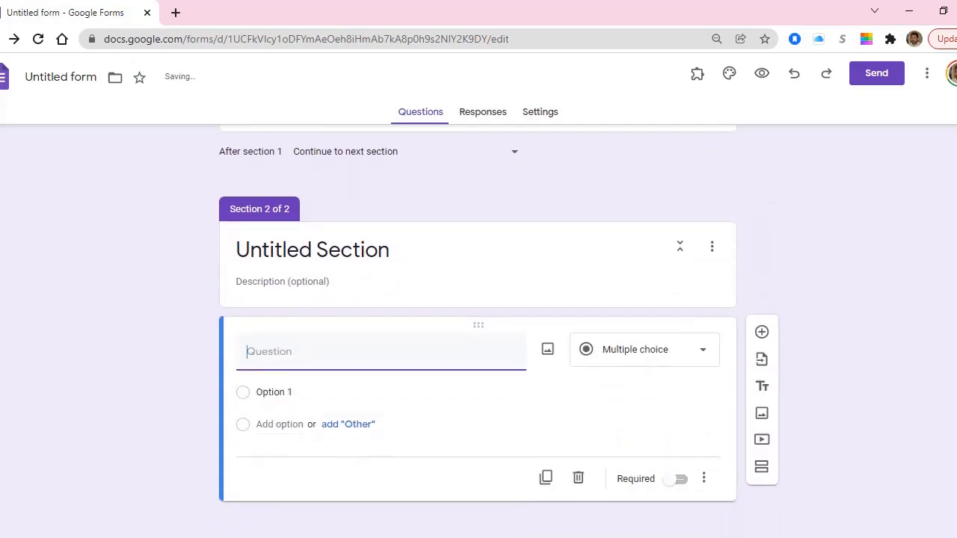
{"action": "type", "text": "How many children you have?"}
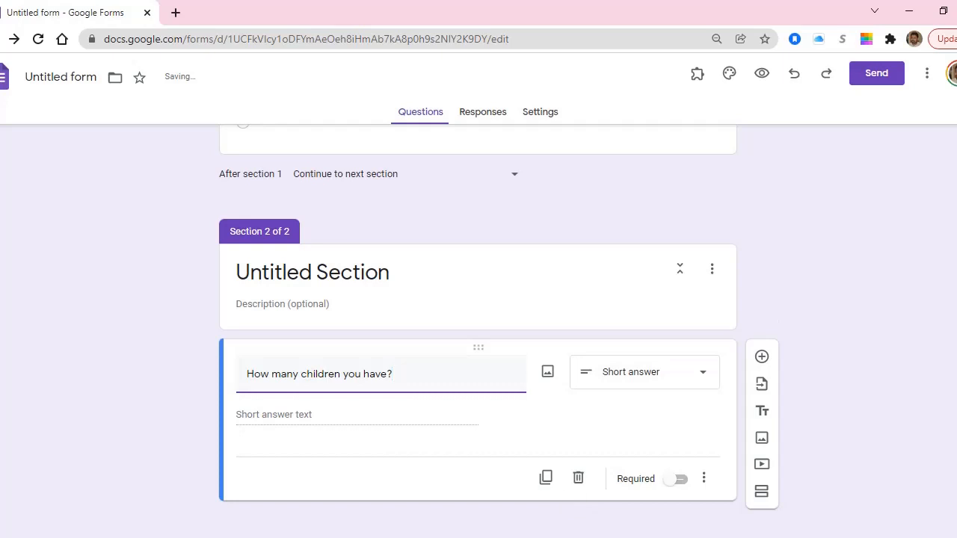
{"action": "left_click", "coordinate": [676, 478]}
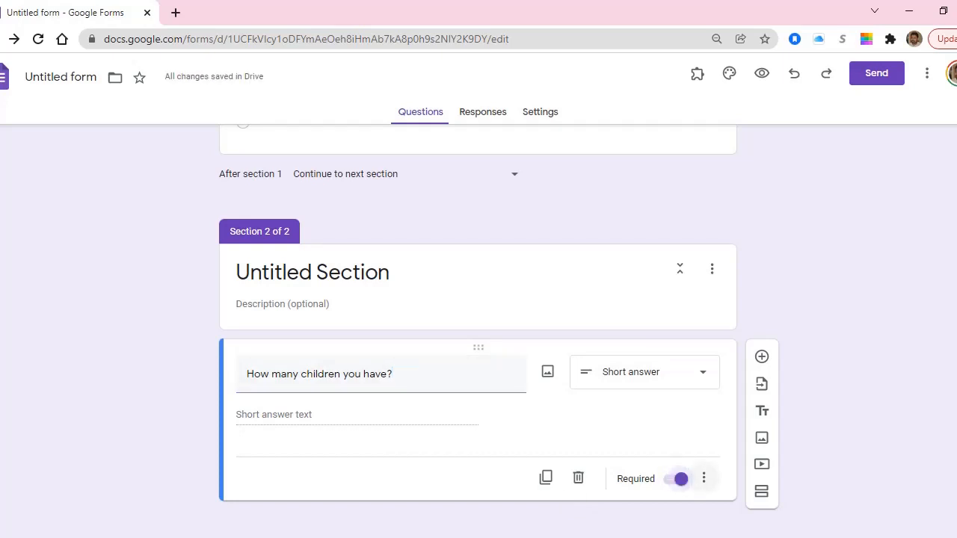
Add Number validation requiring the children count to be greater than 0.
{"action": "left_click", "coordinate": [704, 478]}
{"action": "left_click", "coordinate": [790, 511]}
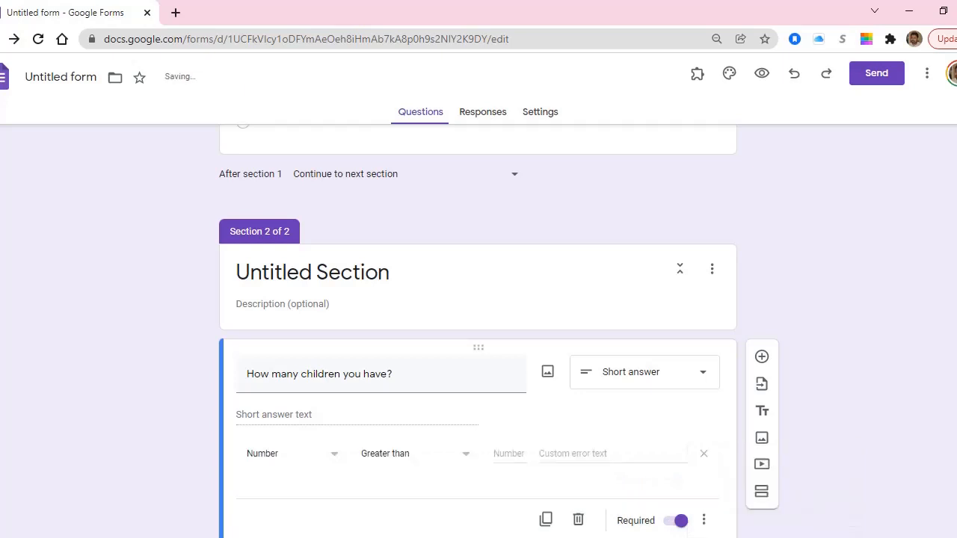
{"action": "left_click", "coordinate": [510, 454]}
{"action": "type", "text": "0"}
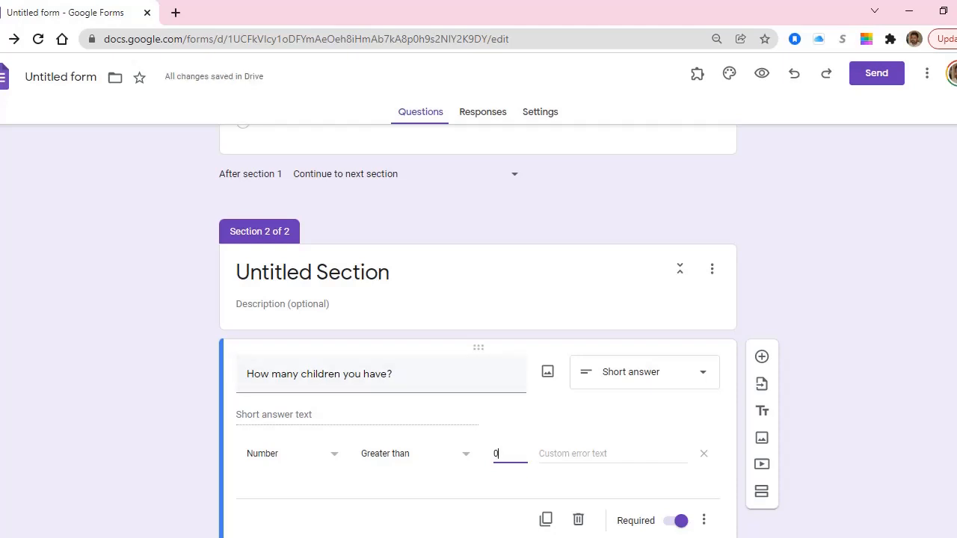
{"action": "scroll", "coordinate": [479, 336], "scroll_direction": "up", "scroll_amount": 3}
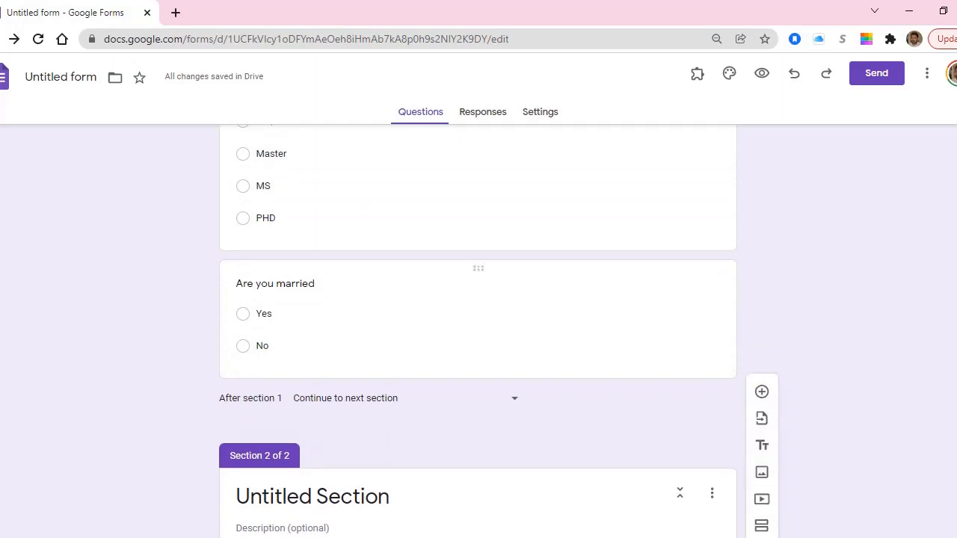
{"action": "scroll", "coordinate": [479, 337], "scroll_direction": "down", "scroll_amount": 4}
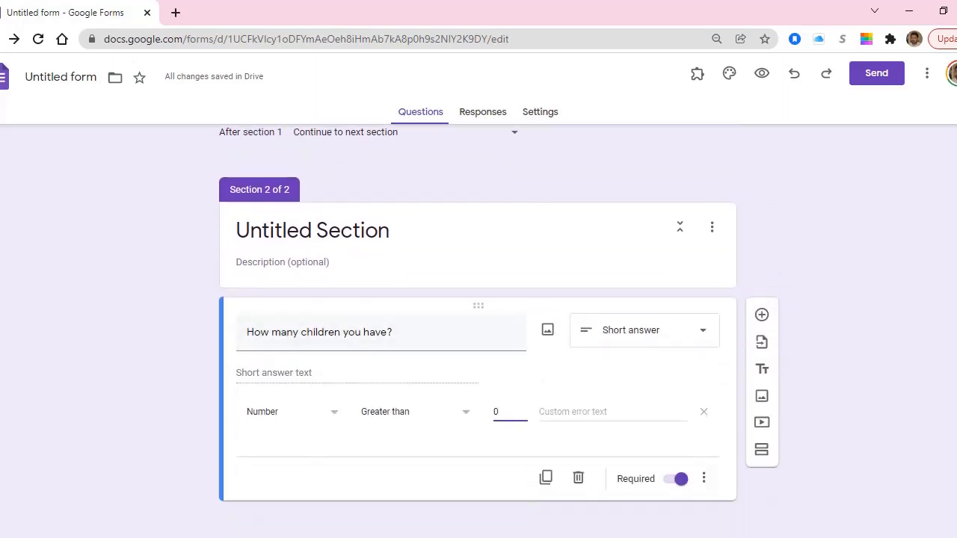
{"action": "left_click", "coordinate": [704, 478]}
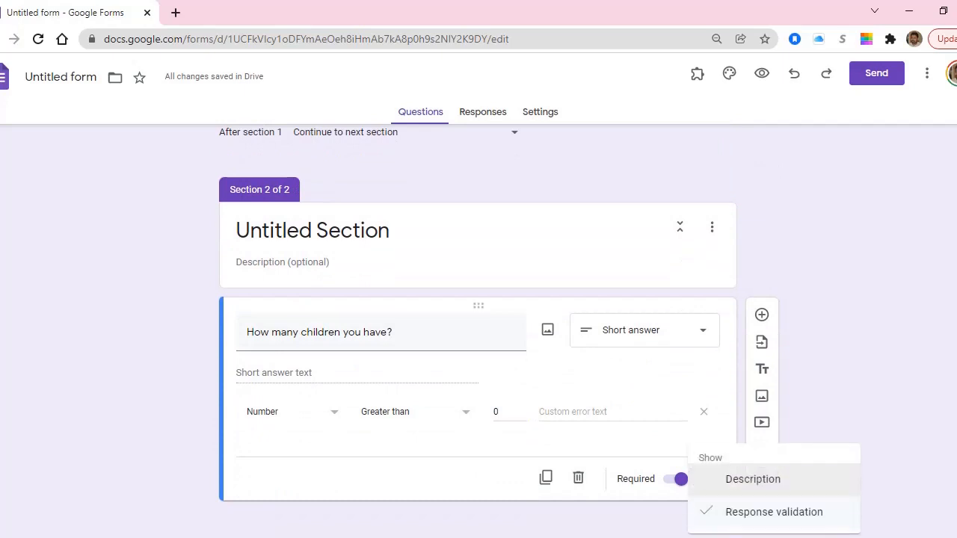
{"action": "key", "text": "Escape"}
{"action": "scroll", "coordinate": [479, 336], "scroll_direction": "up", "scroll_amount": 3}
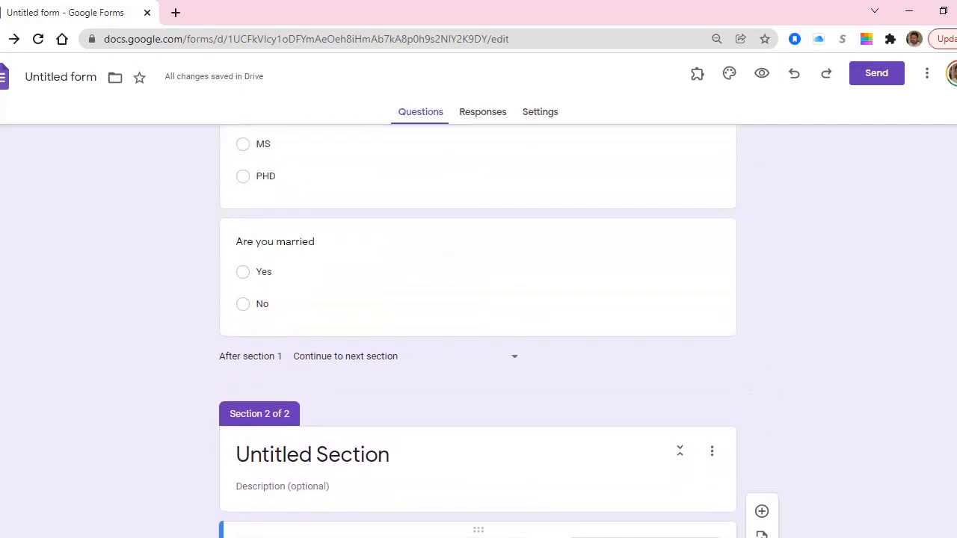
Turn on 'Go to section based on answer' for the 'Are you married' question.
{"action": "left_click", "coordinate": [264, 272]}
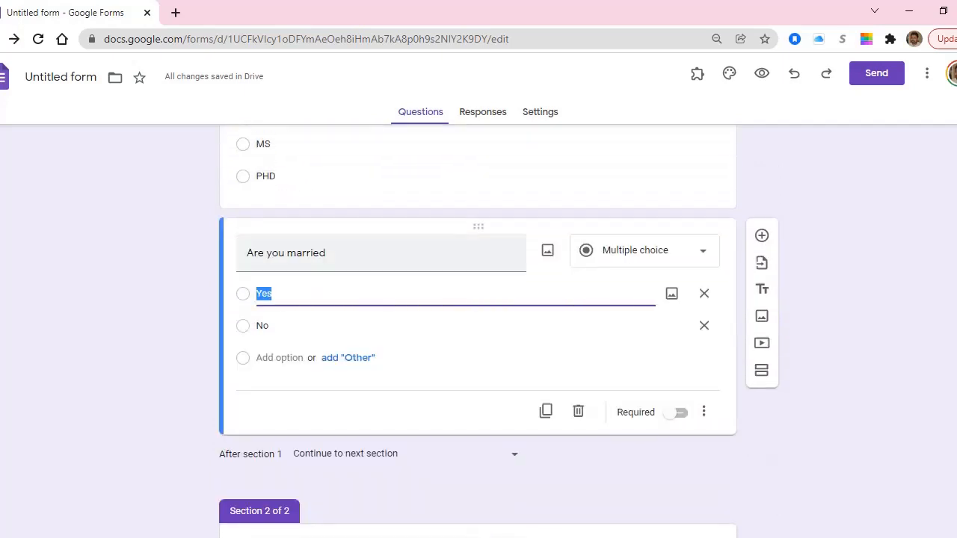
{"action": "left_click", "coordinate": [703, 412]}
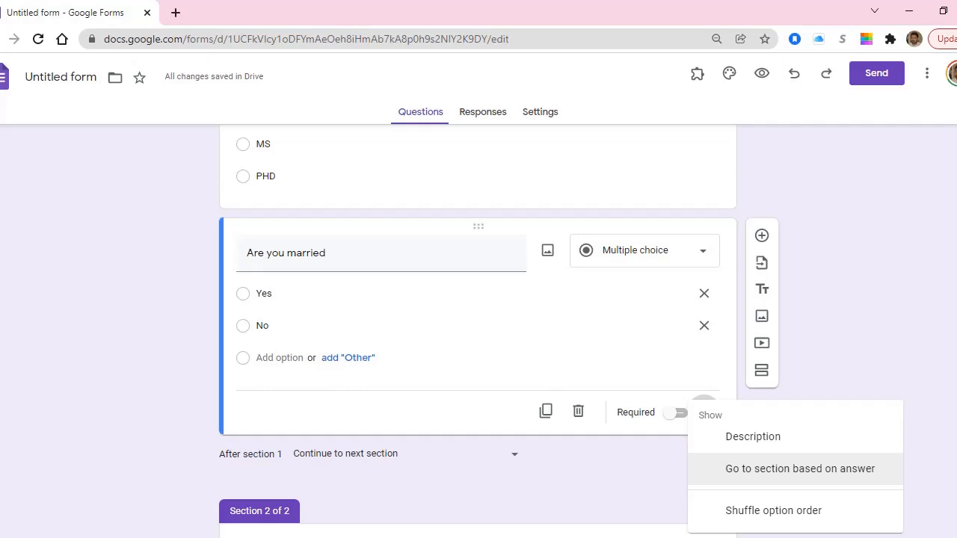
{"action": "scroll", "coordinate": [561, 331], "scroll_direction": "down", "scroll_amount": 1}
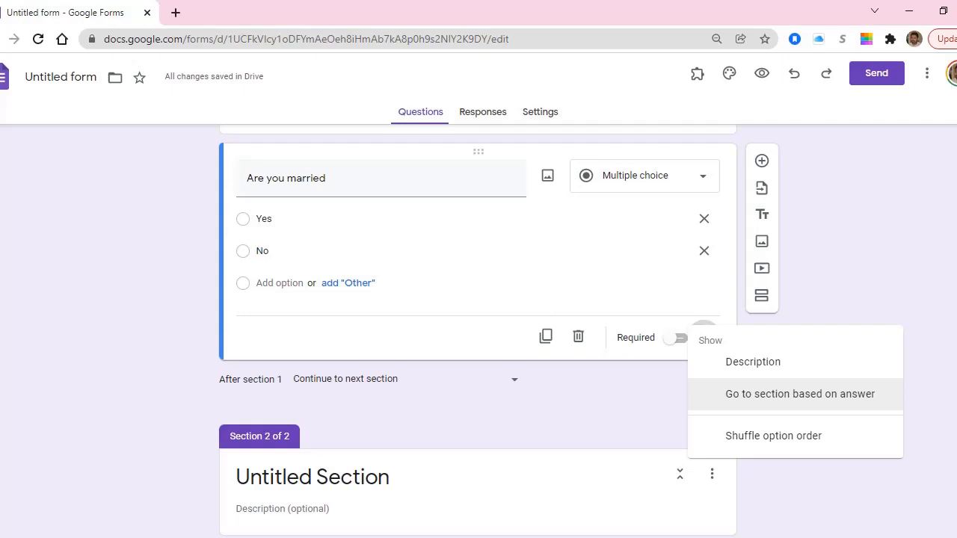
{"action": "left_click", "coordinate": [800, 394]}
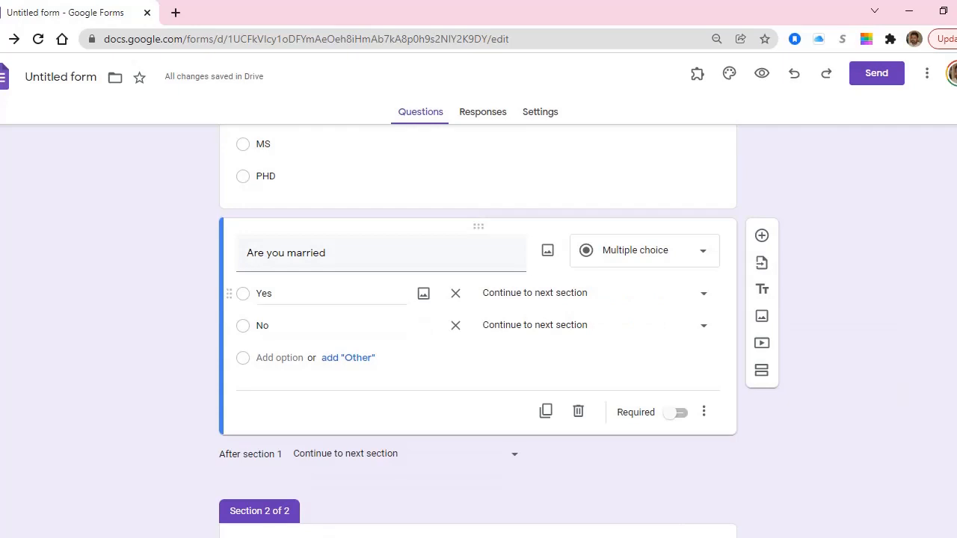
Send Yes answers to section 2 and leave No continuing to the next section.
{"action": "left_click", "coordinate": [267, 294]}
{"action": "left_click", "coordinate": [702, 293]}
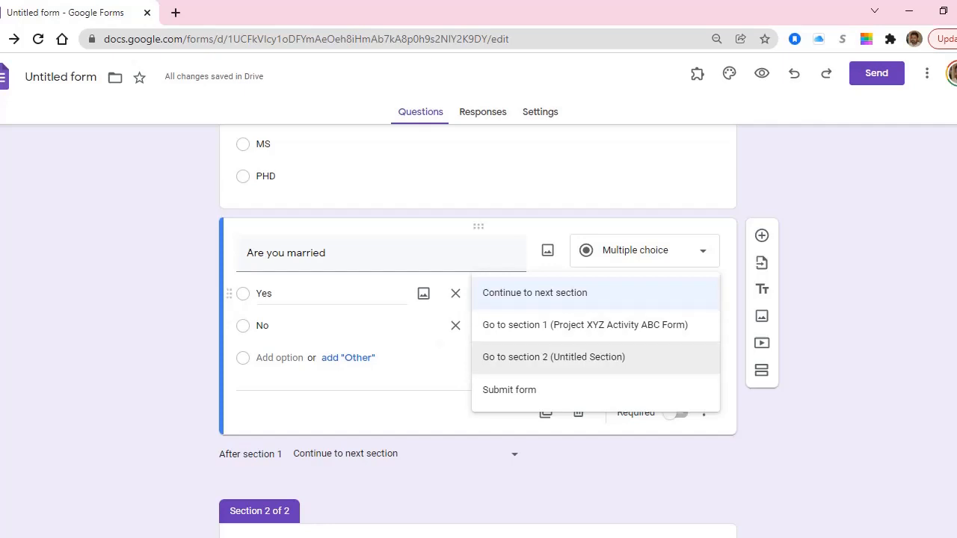
{"action": "left_click", "coordinate": [553, 357]}
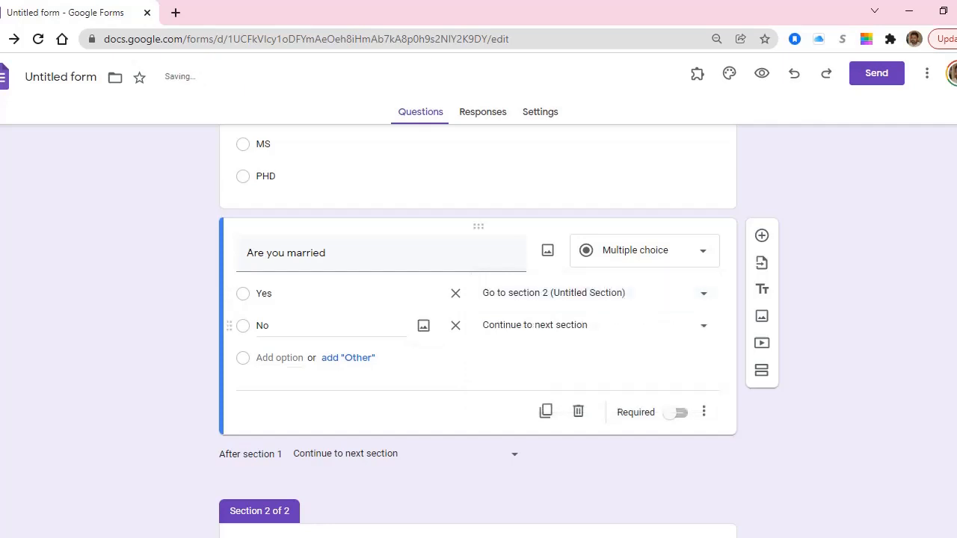
{"action": "left_click", "coordinate": [703, 325]}
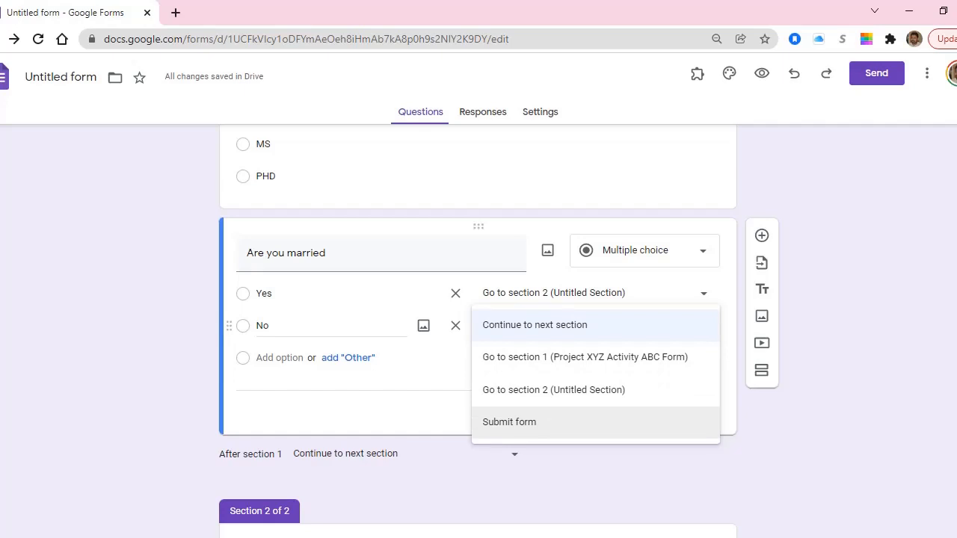
{"action": "key", "text": "Escape"}
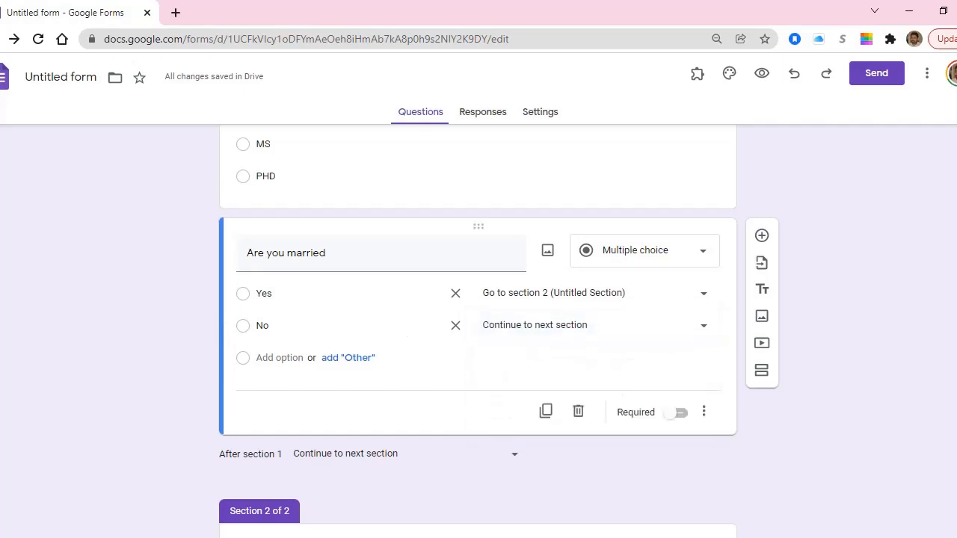
{"action": "scroll", "coordinate": [479, 332], "scroll_direction": "down", "scroll_amount": 2}
{"action": "scroll", "coordinate": [479, 331], "scroll_direction": "down", "scroll_amount": 1}
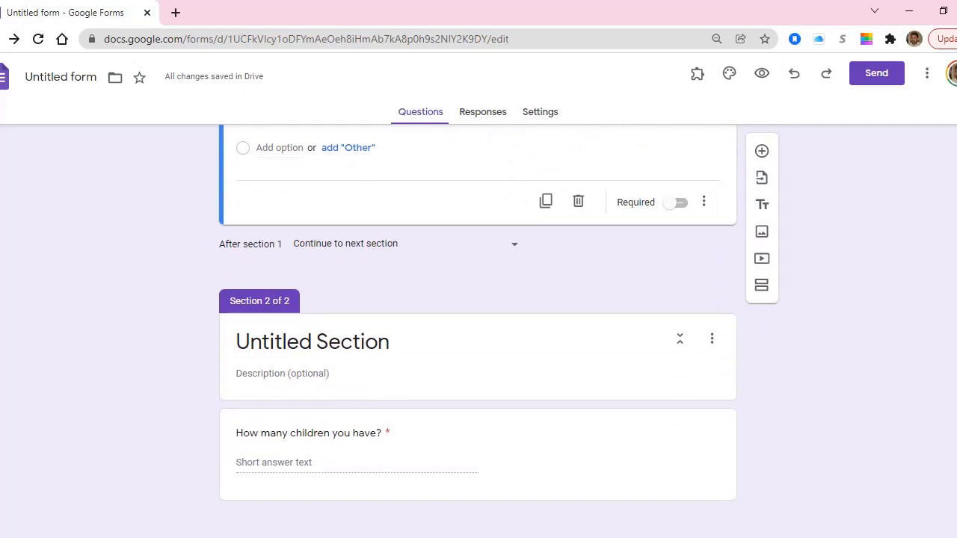
{"action": "scroll", "coordinate": [479, 331], "scroll_direction": "up", "scroll_amount": 4}
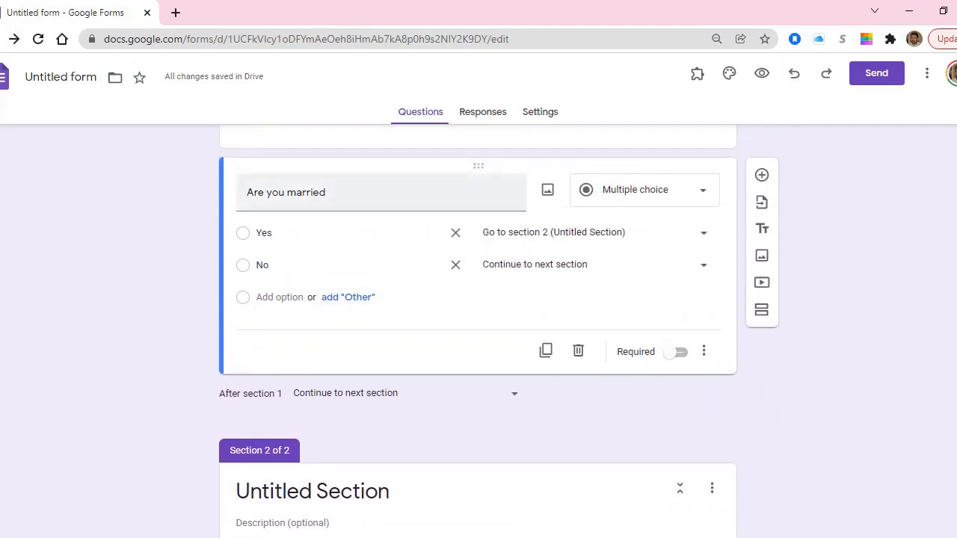
{"action": "scroll", "coordinate": [478, 331], "scroll_direction": "down", "scroll_amount": 4}
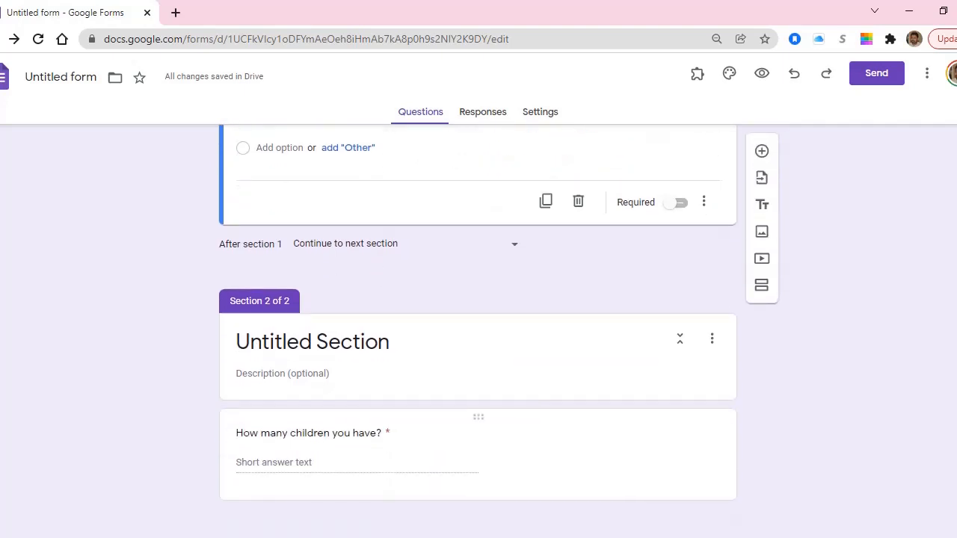
{"action": "left_click", "coordinate": [441, 454]}
Add a question titled 'When did you married?' below the children question.
{"action": "left_click", "coordinate": [762, 328]}
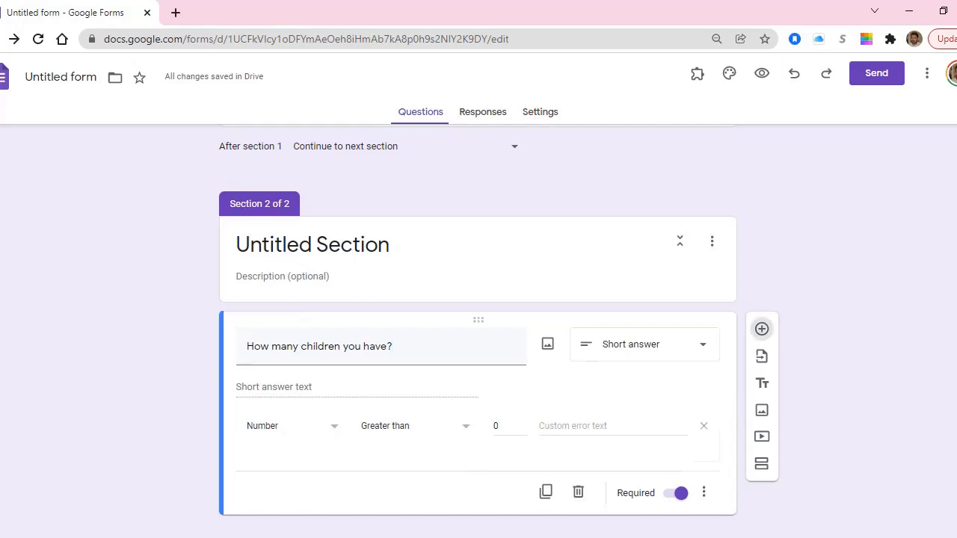
{"action": "type", "text": "W"}
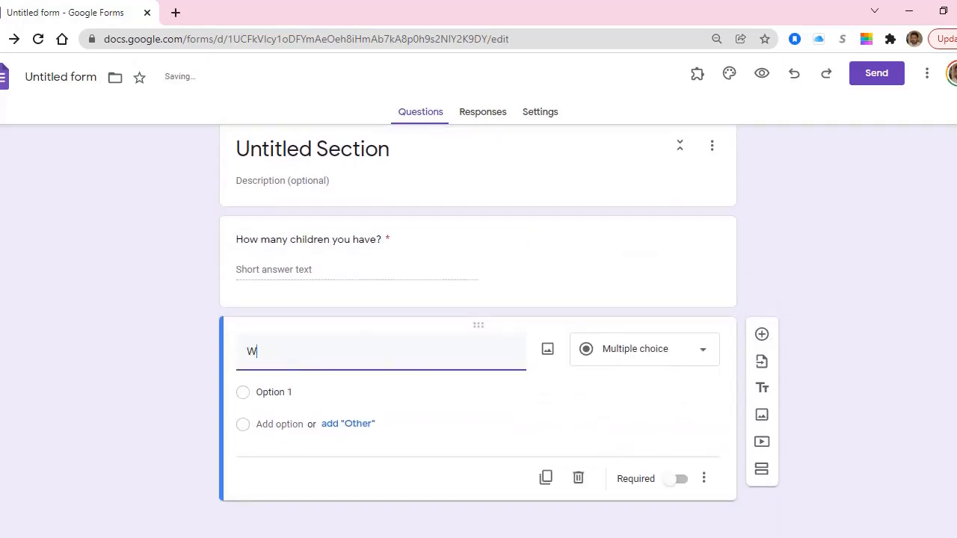
{"action": "type", "text": "hen did you m"}
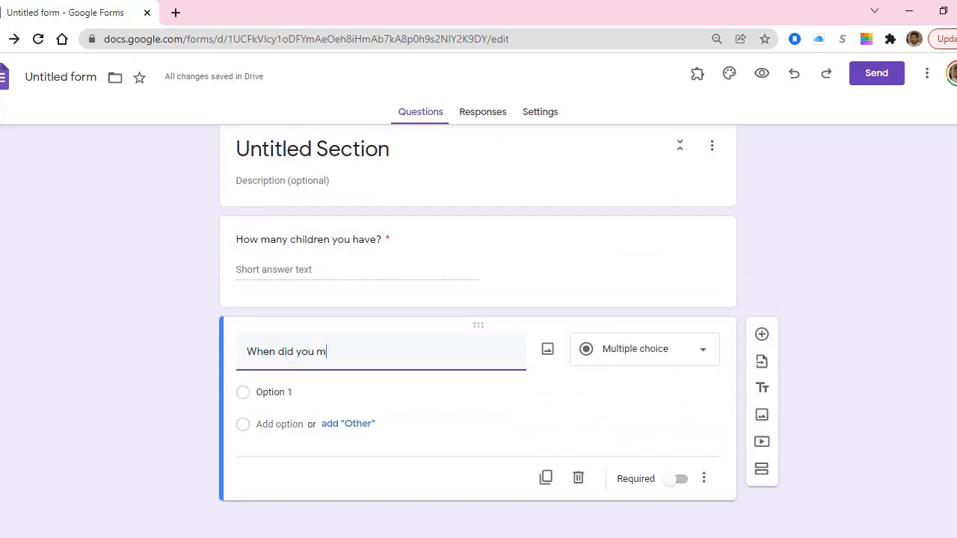
{"action": "type", "text": "arried?"}
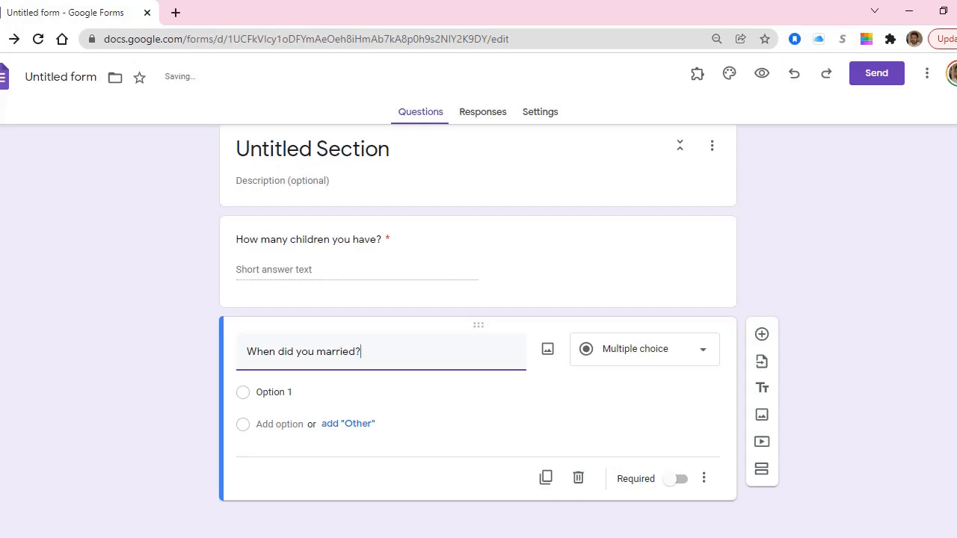
{"action": "left_click", "coordinate": [661, 349]}
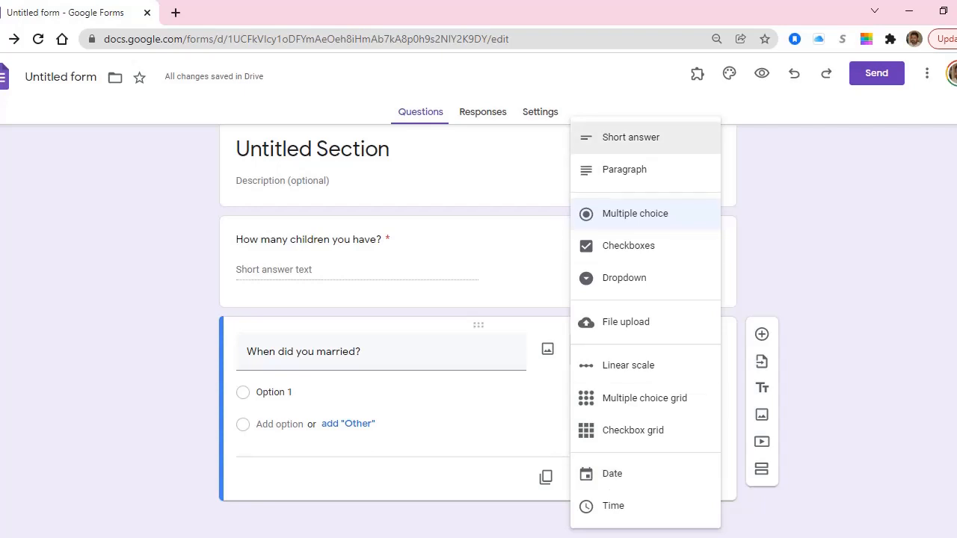
Make 'When did you married?' a required short answer described 'Please write year of marriage'.
{"action": "left_click", "coordinate": [631, 137]}
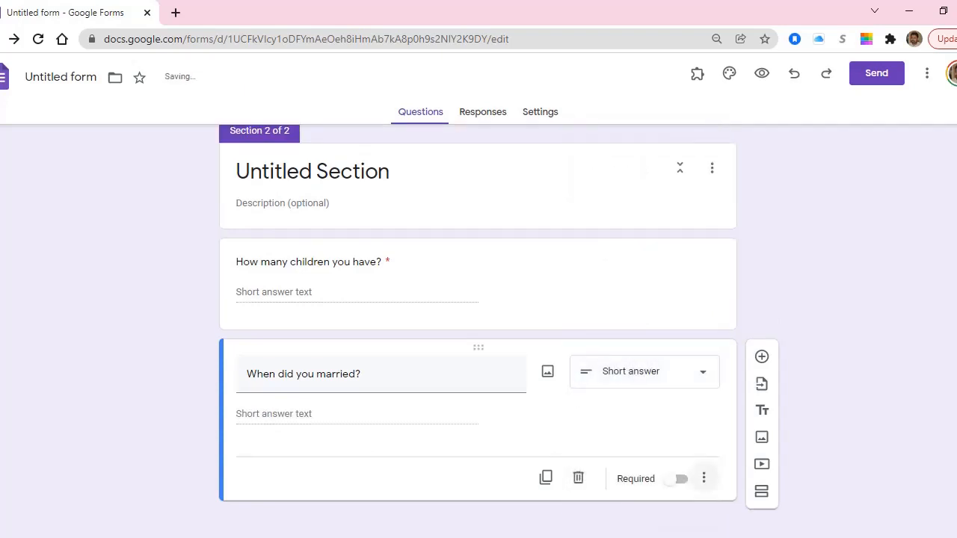
{"action": "left_click", "coordinate": [677, 479]}
{"action": "left_click", "coordinate": [703, 478]}
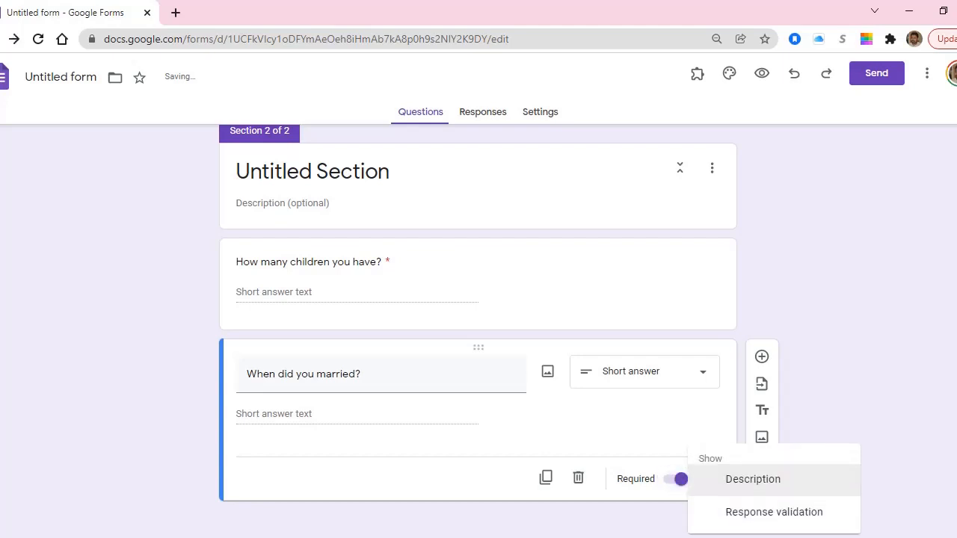
{"action": "left_click", "coordinate": [752, 480]}
{"action": "type", "text": "Please write "}
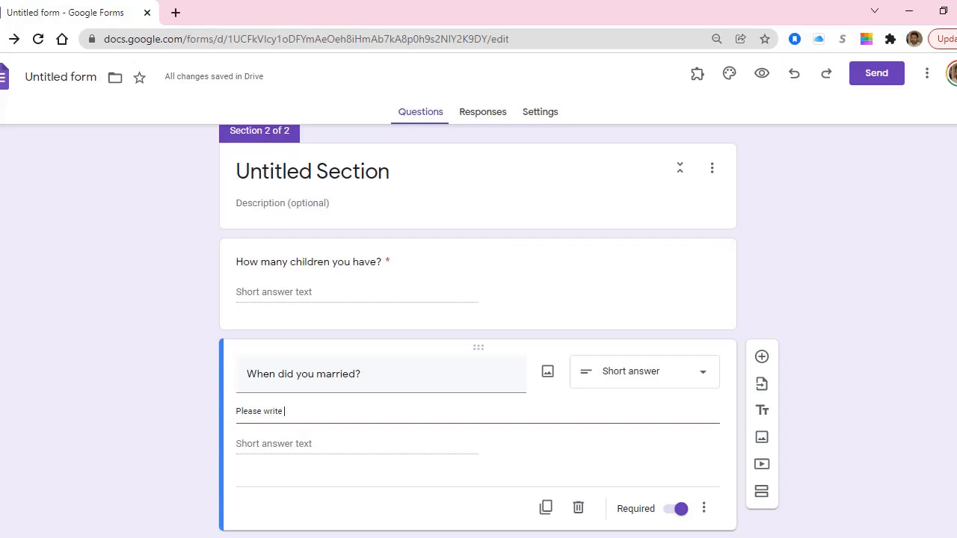
{"action": "type", "text": "year of marriage"}
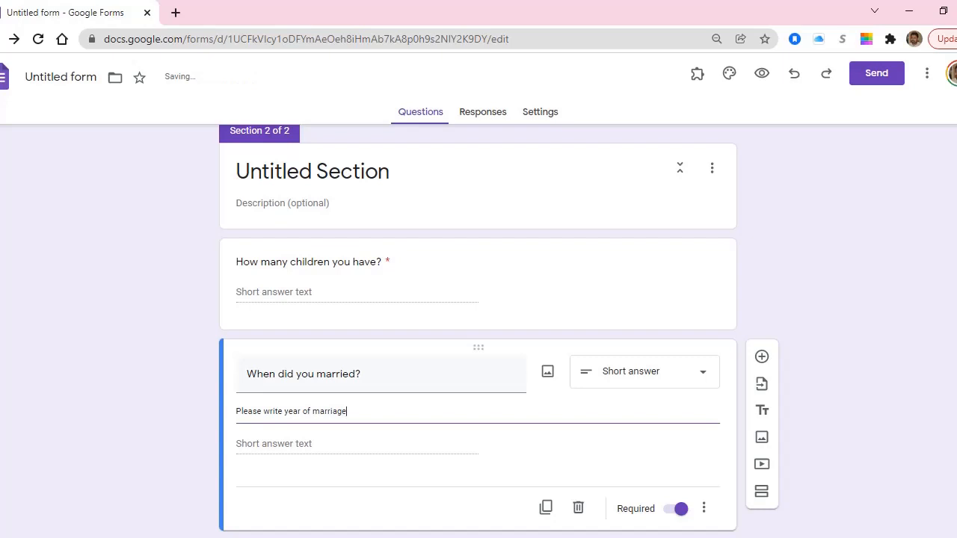
Add a new empty third section after the marriage question.
{"action": "scroll", "coordinate": [478, 329], "scroll_direction": "down", "scroll_amount": 1}
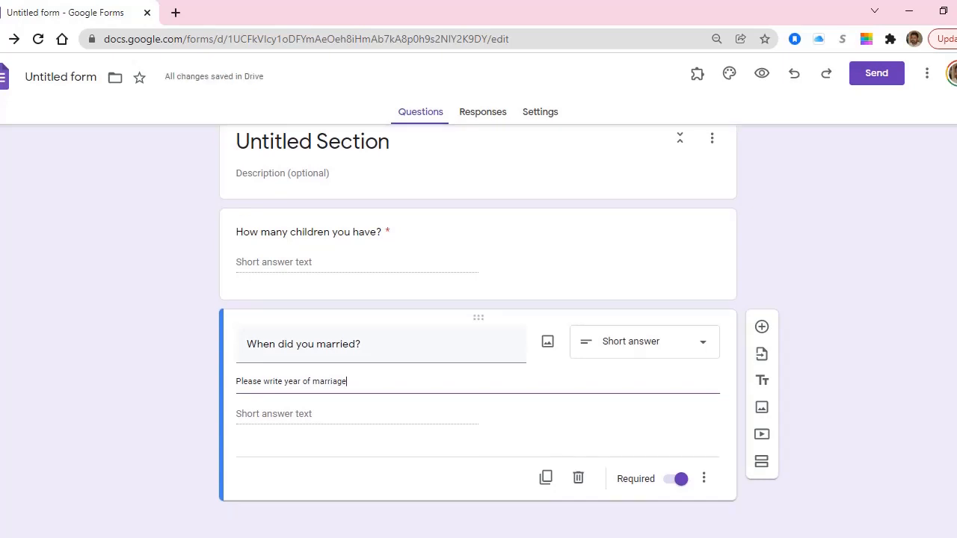
{"action": "scroll", "coordinate": [478, 329], "scroll_direction": "up", "scroll_amount": 1}
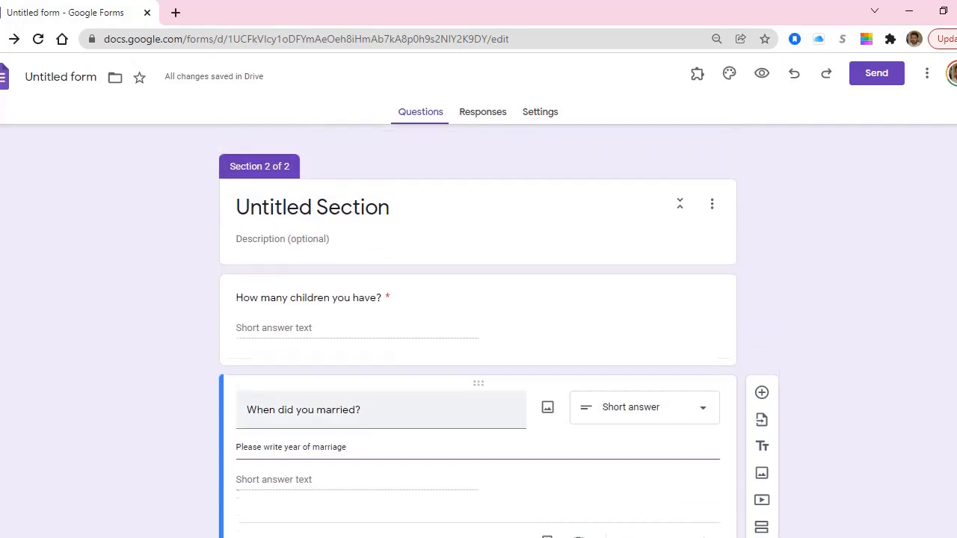
{"action": "scroll", "coordinate": [479, 328], "scroll_direction": "down", "scroll_amount": 1}
{"action": "scroll", "coordinate": [478, 329], "scroll_direction": "up", "scroll_amount": 6}
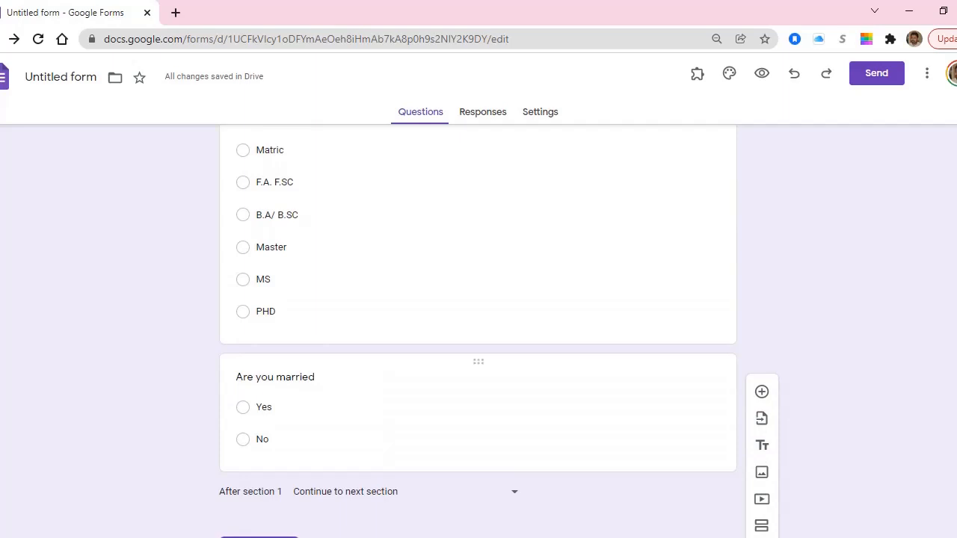
{"action": "scroll", "coordinate": [479, 329], "scroll_direction": "down", "scroll_amount": 6}
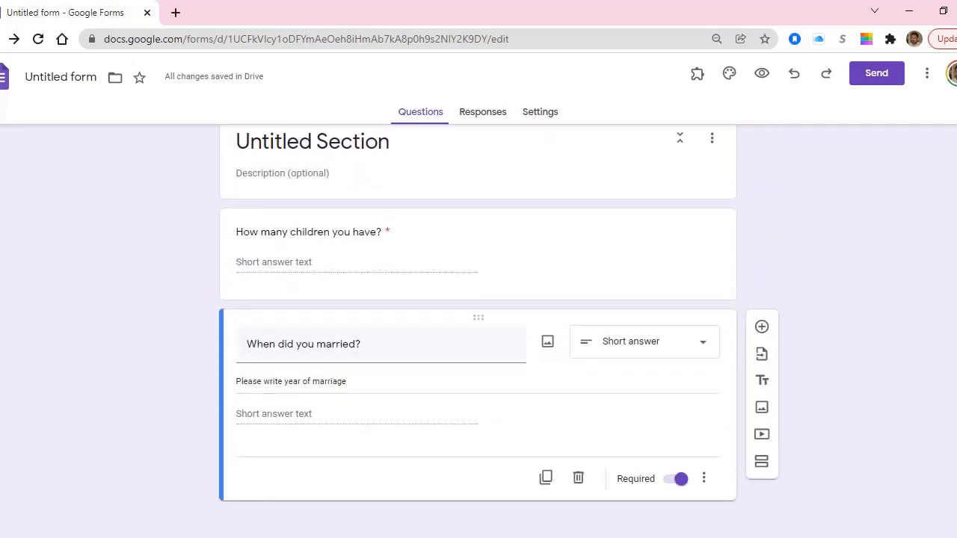
{"action": "left_click", "coordinate": [761, 461]}
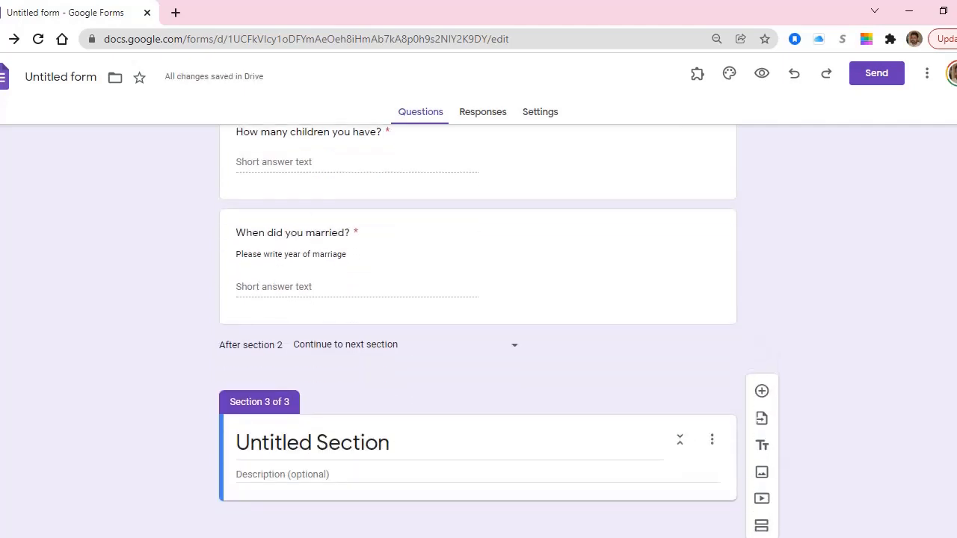
Route No answers on 'Are you married' to section 3 (Untitled Section).
{"action": "scroll", "coordinate": [478, 403], "scroll_direction": "up", "scroll_amount": 7}
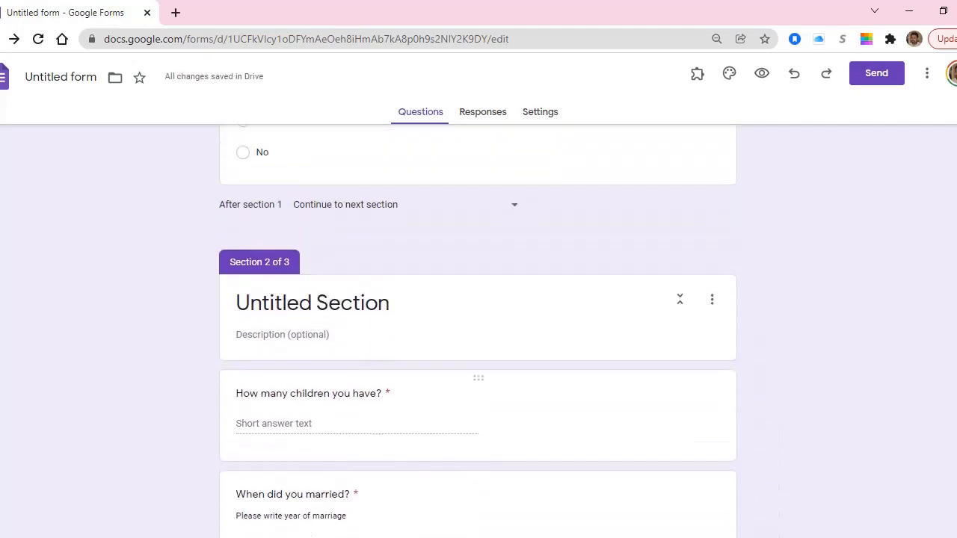
{"action": "left_click", "coordinate": [266, 382]}
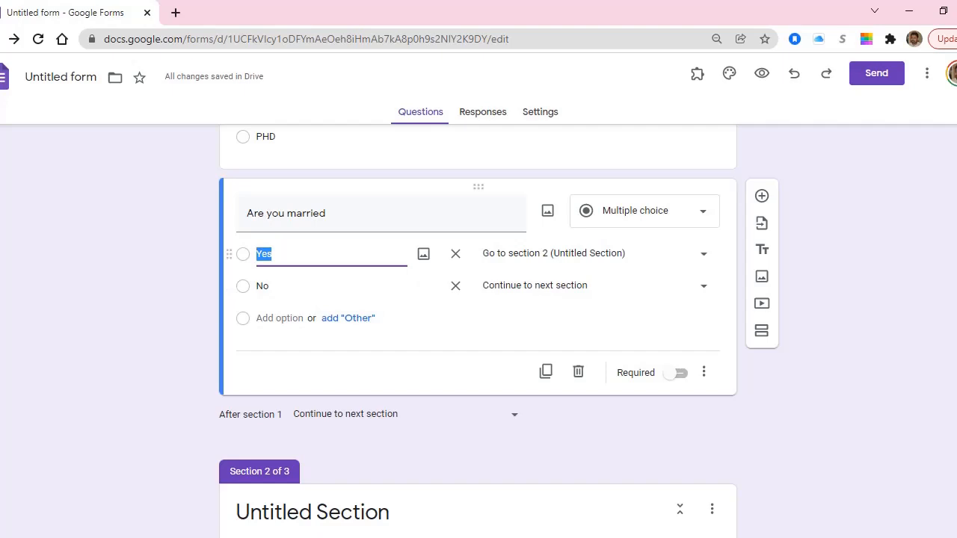
{"action": "left_click", "coordinate": [595, 285]}
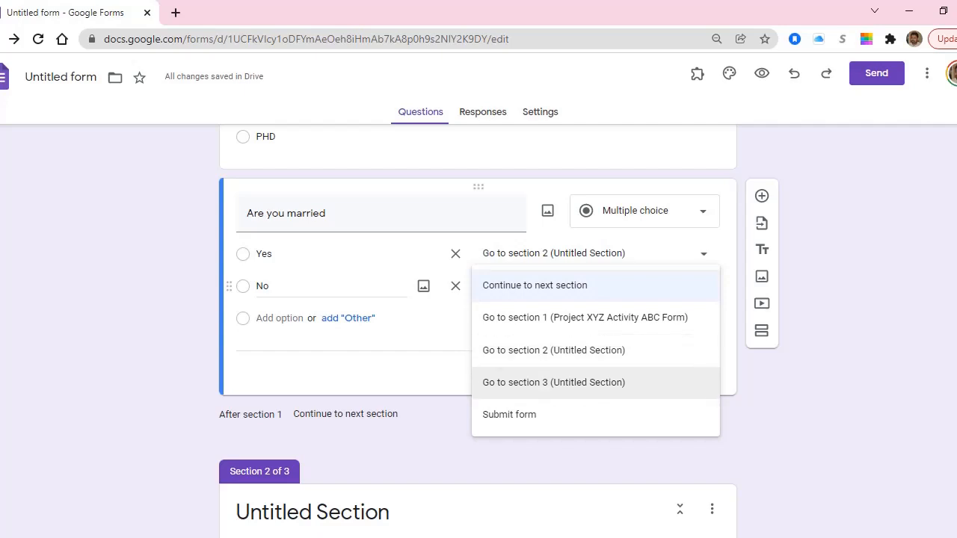
{"action": "left_click", "coordinate": [553, 382]}
{"action": "scroll", "coordinate": [546, 372], "scroll_direction": "down", "scroll_amount": 1}
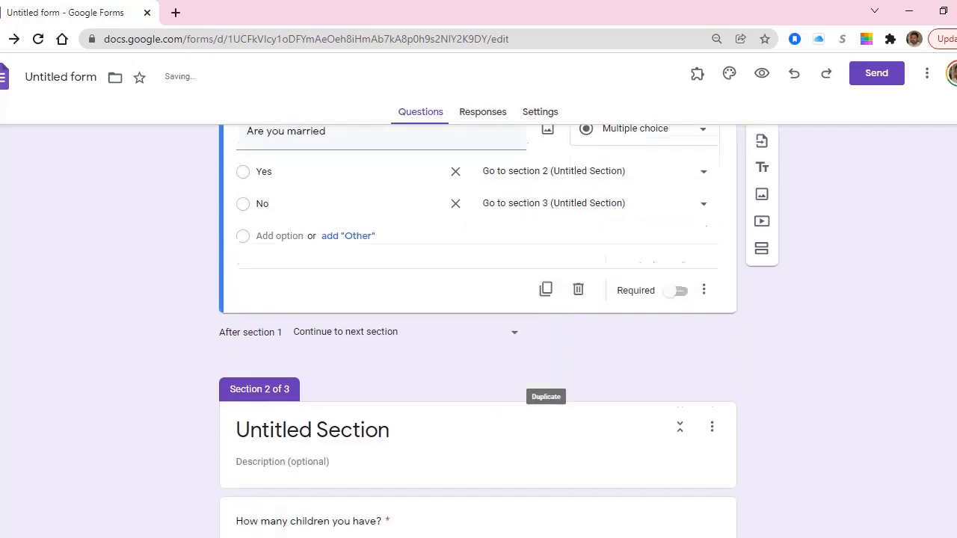
{"action": "scroll", "coordinate": [545, 396], "scroll_direction": "down", "scroll_amount": 5}
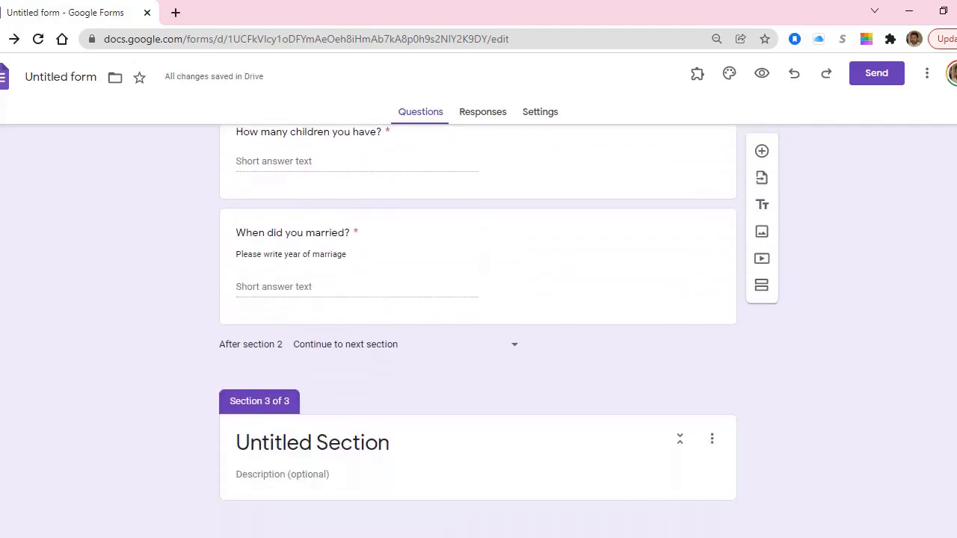
Add a question in section 3 titled 'Where do you live', replacing the mistyped salary title.
{"action": "left_click", "coordinate": [283, 474]}
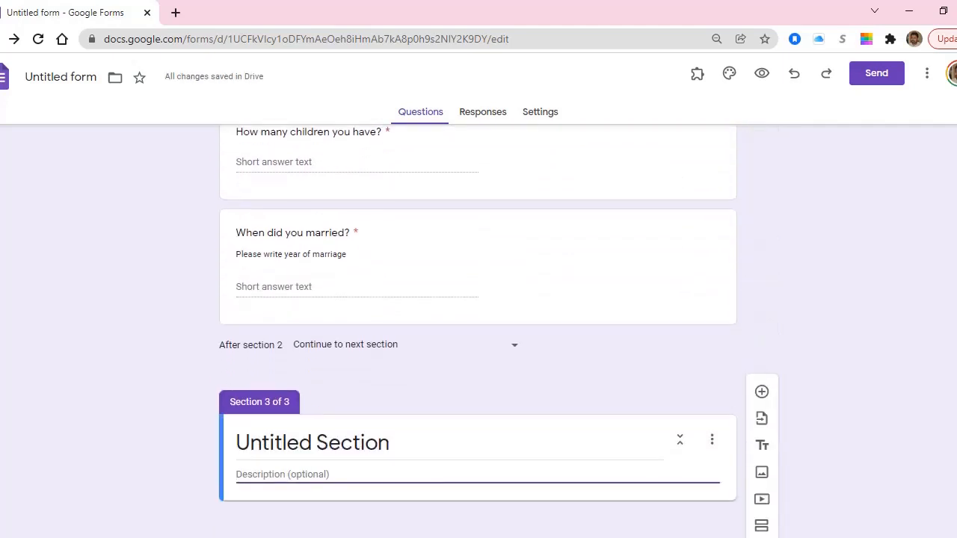
{"action": "left_click", "coordinate": [762, 392]}
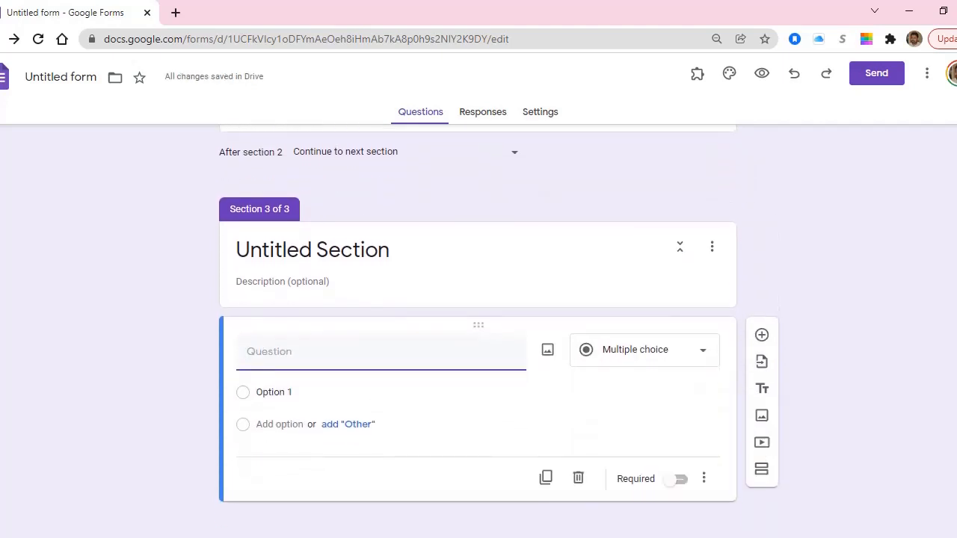
{"action": "type", "text": "WHat is your salary"}
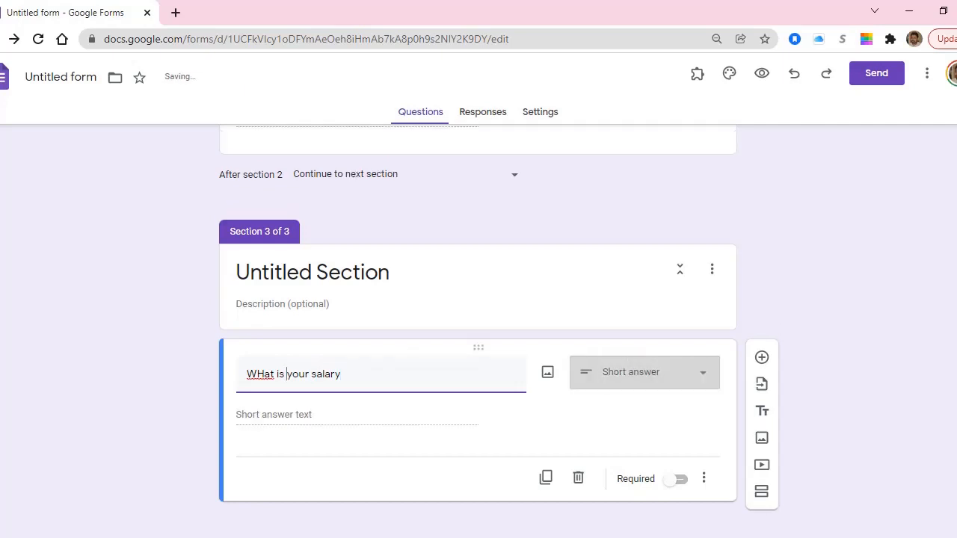
{"action": "key", "text": "ctrl+Left"}
{"action": "key", "text": "ctrl+Left"}
{"action": "key", "text": "ctrl+shift+Right"}
{"action": "key", "text": "ctrl+shift+Right"}
{"action": "key", "text": "ctrl+shift+Right"}
{"action": "key", "text": "ctrl+shift+Right"}
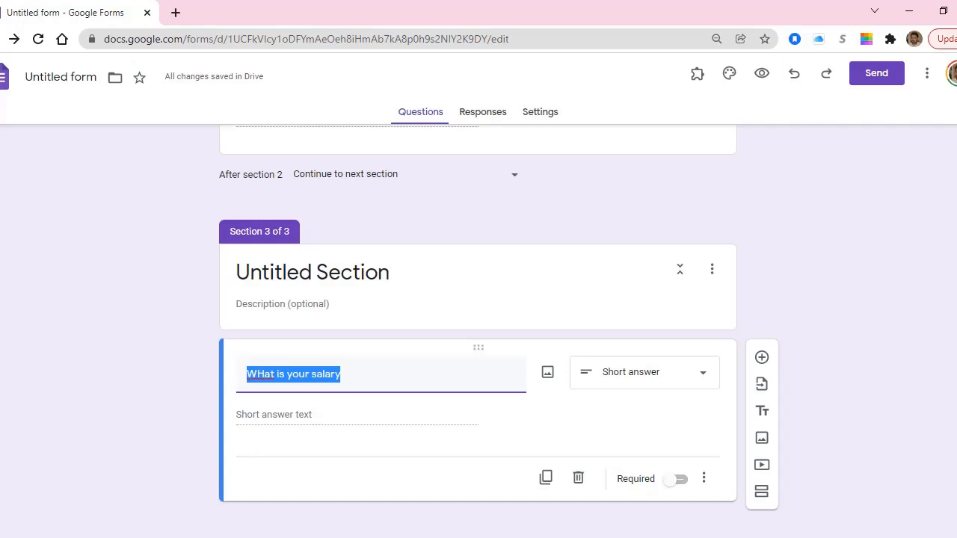
{"action": "type", "text": "Where do y"}
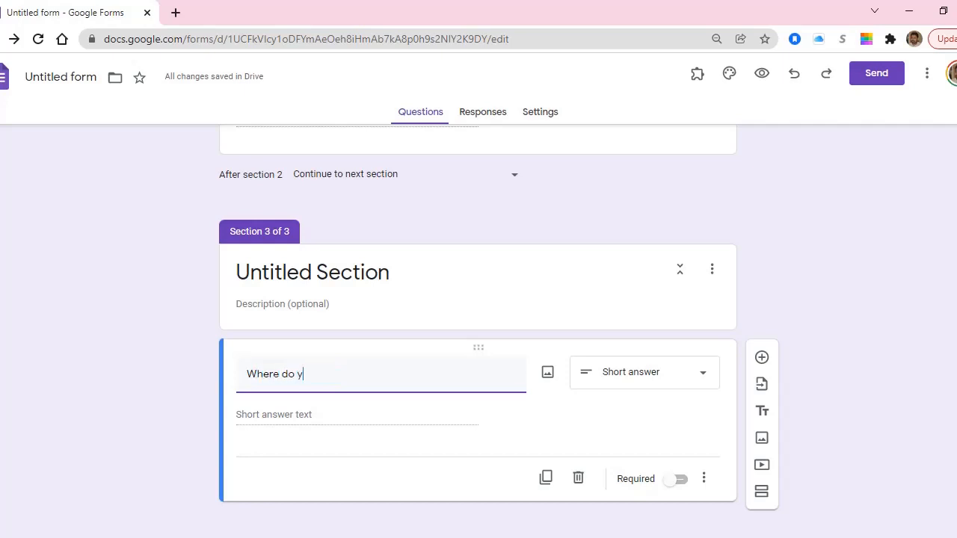
{"action": "type", "text": "ou live"}
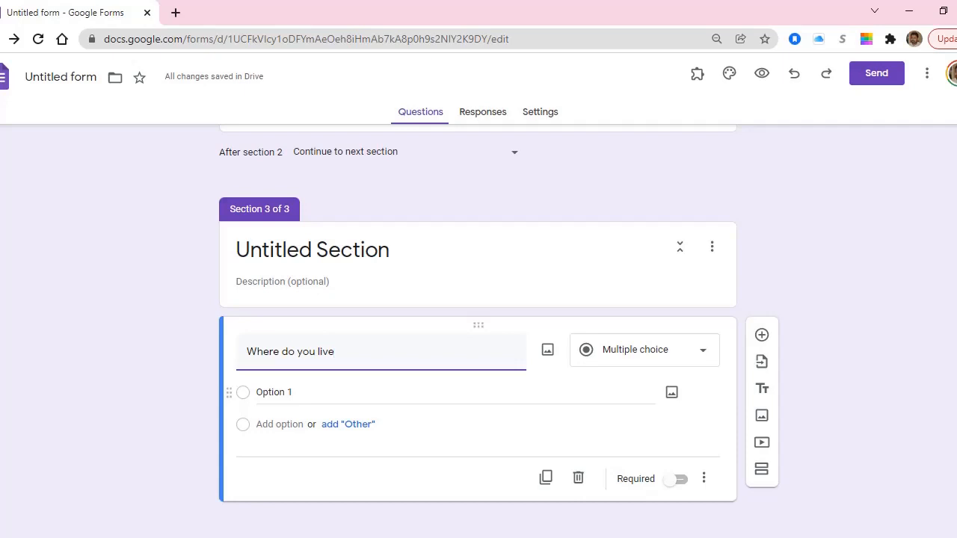
Append '(District)' to the title and make the question a short answer.
{"action": "left_click", "coordinate": [275, 392]}
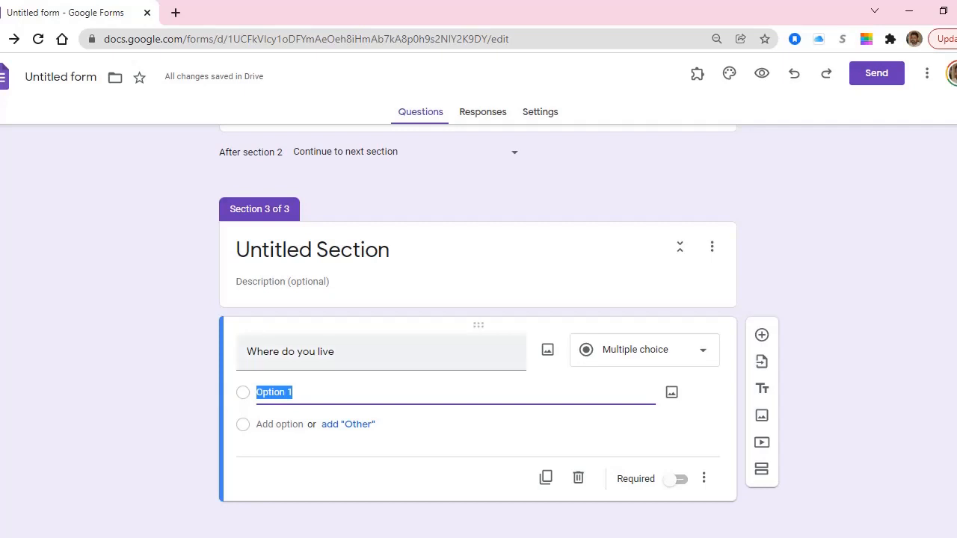
{"action": "left_click", "coordinate": [321, 353]}
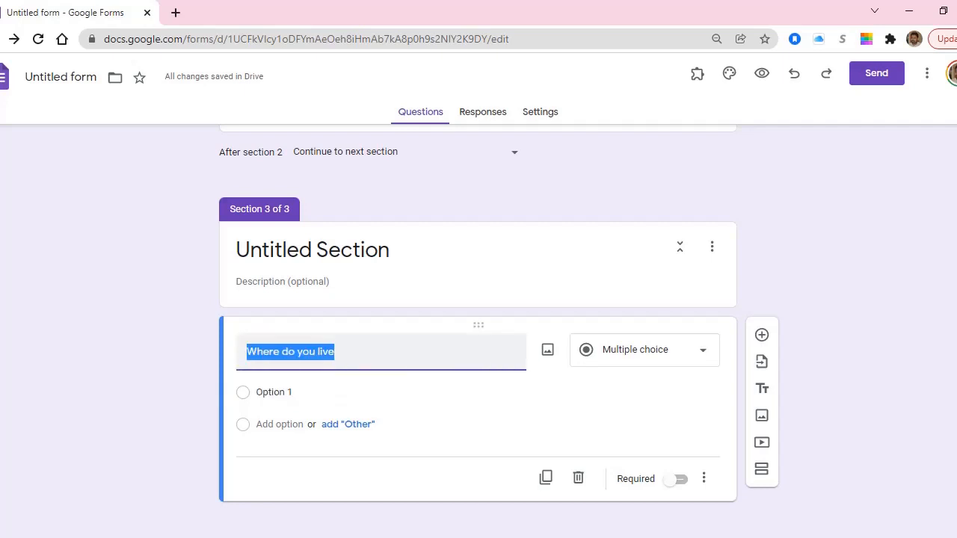
{"action": "left_click", "coordinate": [335, 352]}
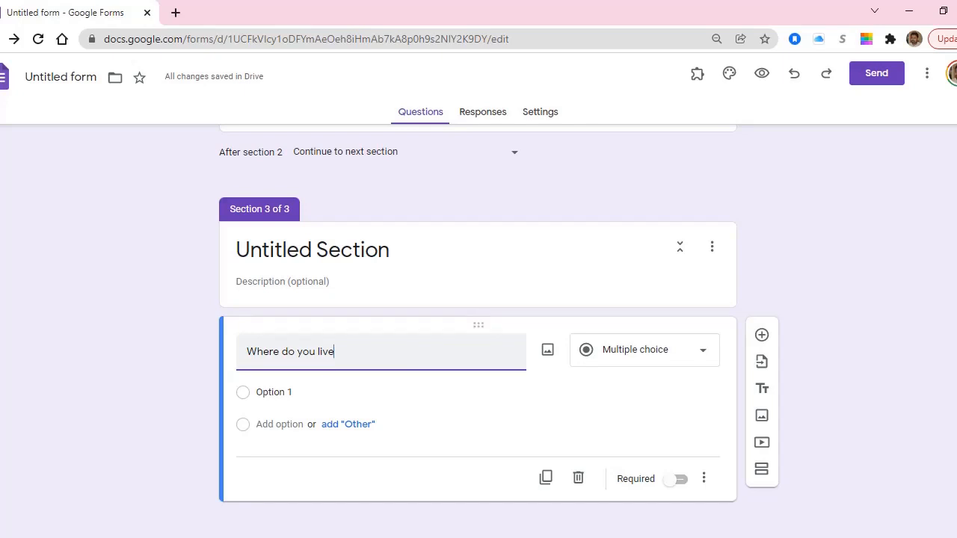
{"action": "type", "text": "(District)"}
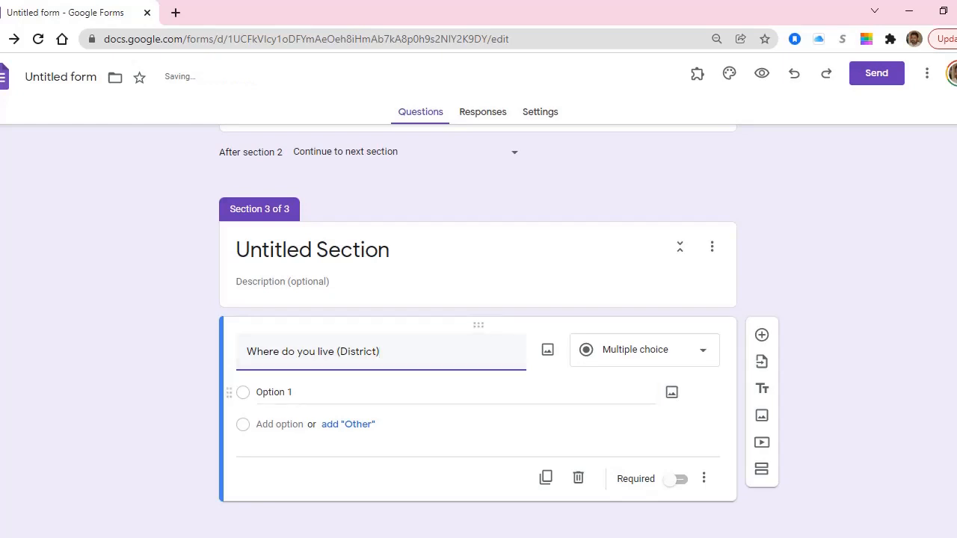
{"action": "left_click", "coordinate": [283, 392]}
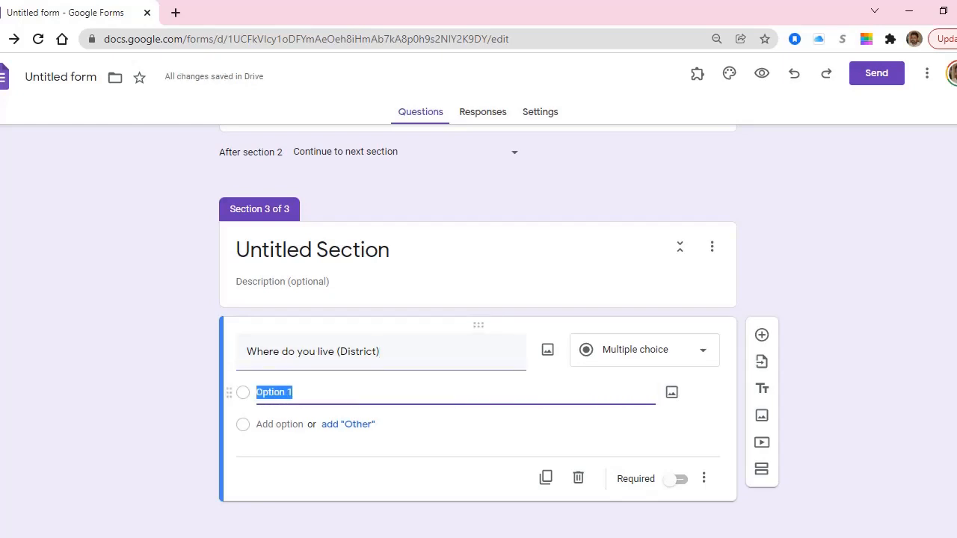
{"action": "left_click", "coordinate": [644, 350]}
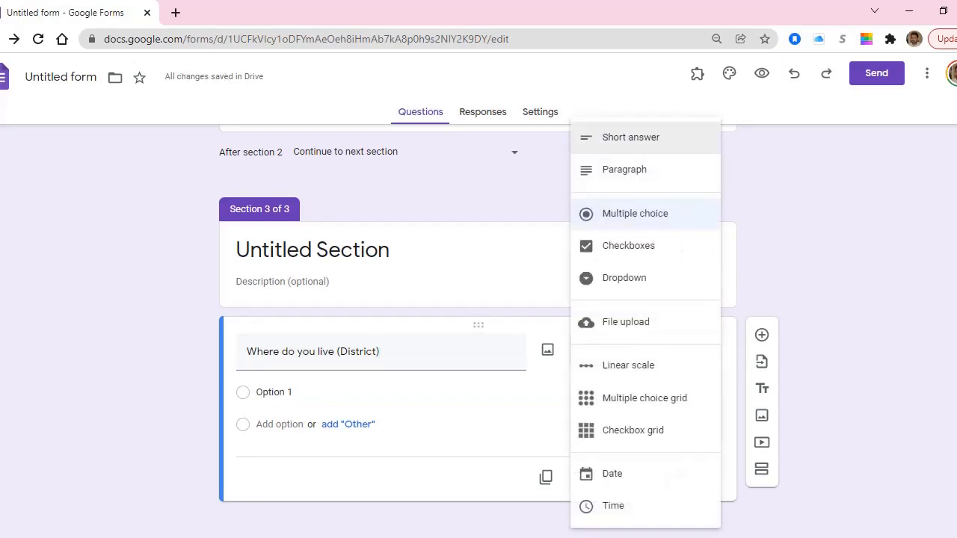
{"action": "left_click", "coordinate": [631, 138]}
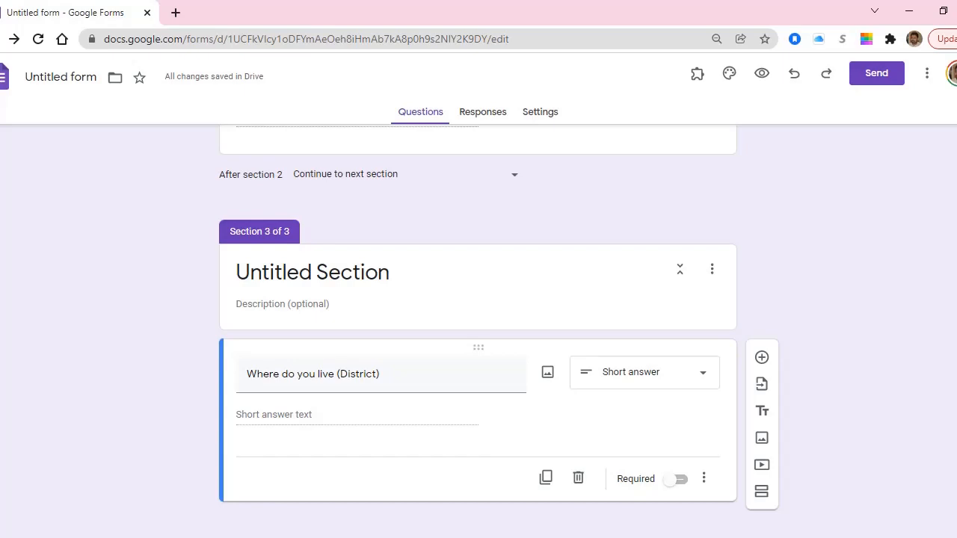
{"action": "scroll", "coordinate": [479, 329], "scroll_direction": "up", "scroll_amount": 20}
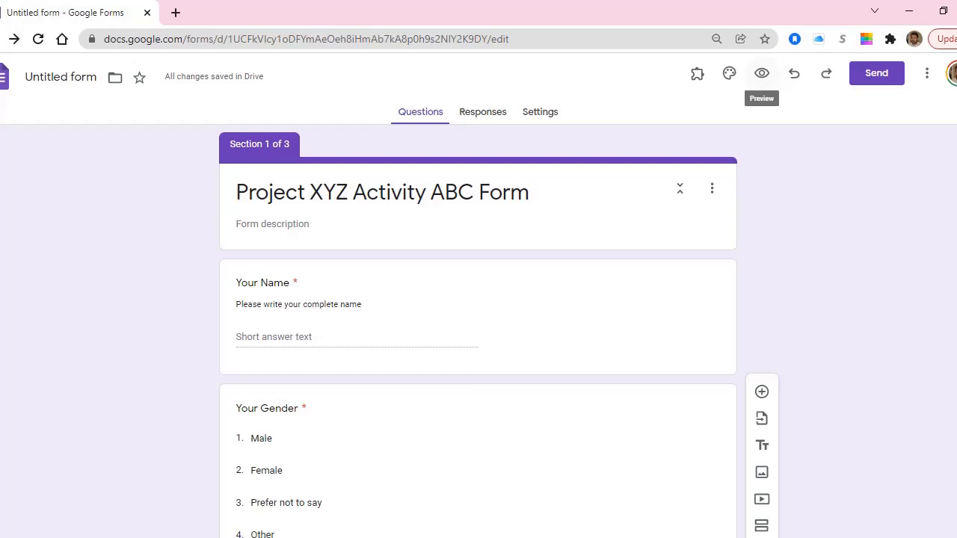
Preview the form and enter the respondent's full name as a test answer.
{"action": "left_click", "coordinate": [761, 73]}
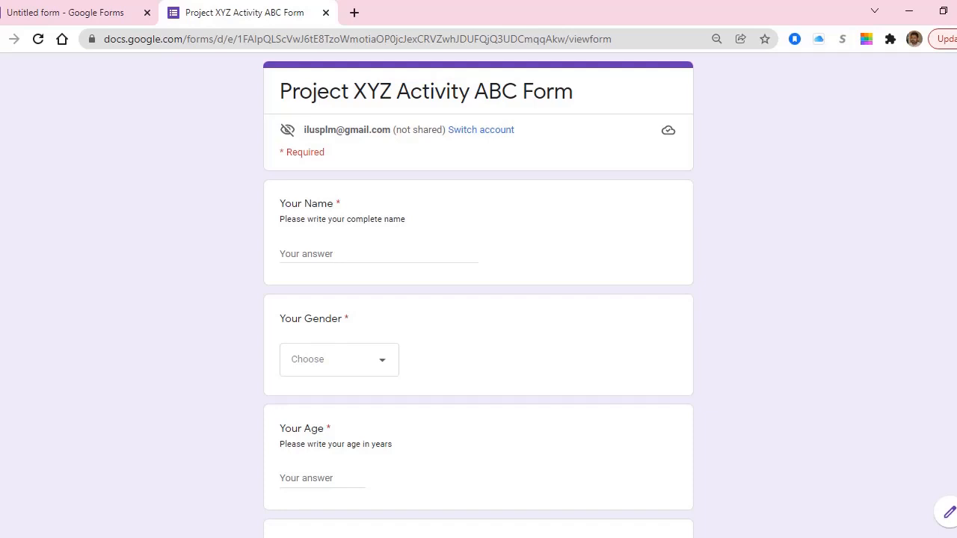
{"action": "scroll", "coordinate": [478, 299], "scroll_direction": "down", "scroll_amount": 7}
{"action": "scroll", "coordinate": [479, 299], "scroll_direction": "up", "scroll_amount": 7}
{"action": "left_click", "coordinate": [298, 255]}
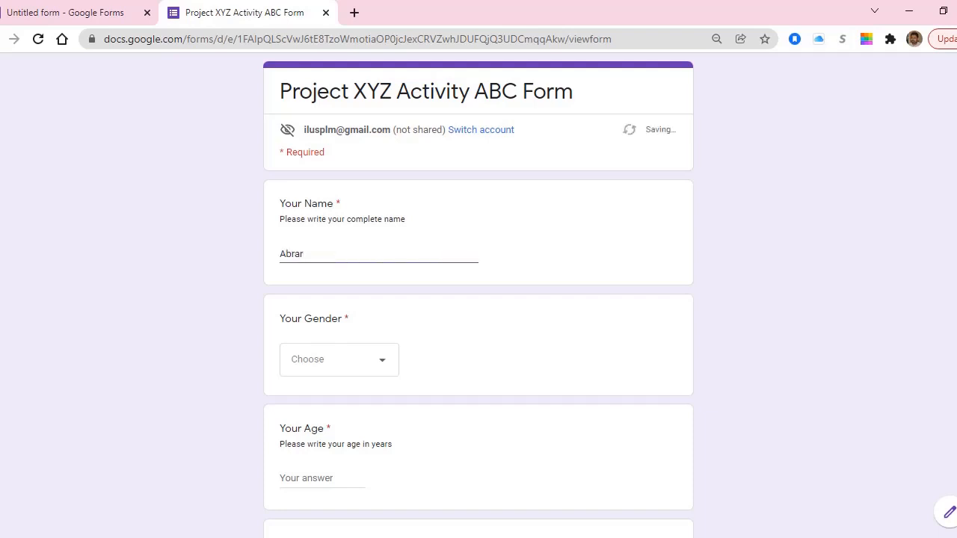
Answer Male for gender, 40 for age, and an 11-digit contact number.
{"action": "scroll", "coordinate": [478, 299], "scroll_direction": "down", "scroll_amount": 2}
{"action": "scroll", "coordinate": [478, 299], "scroll_direction": "down", "scroll_amount": 2}
{"action": "left_click", "coordinate": [340, 135]}
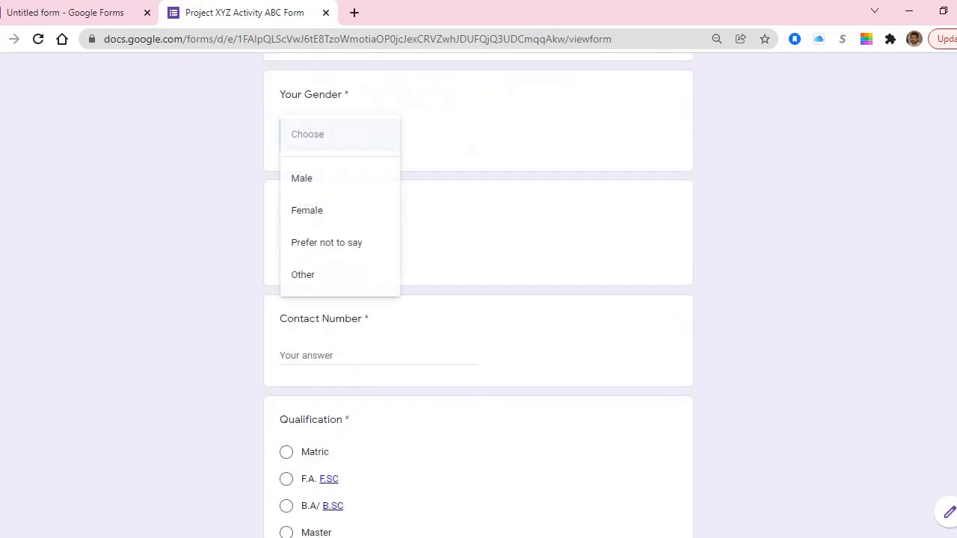
{"action": "left_click", "coordinate": [302, 178]}
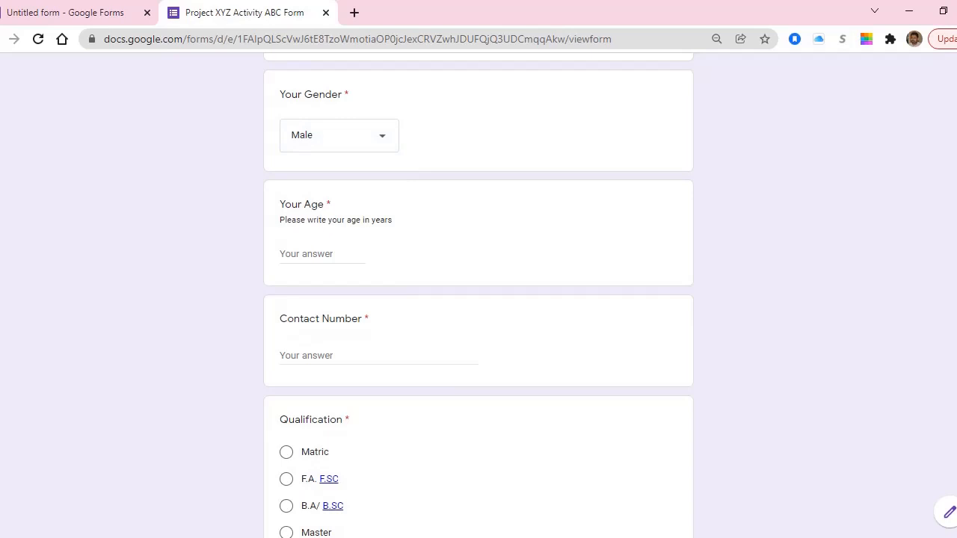
{"action": "left_click", "coordinate": [308, 254]}
{"action": "type", "text": "40"}
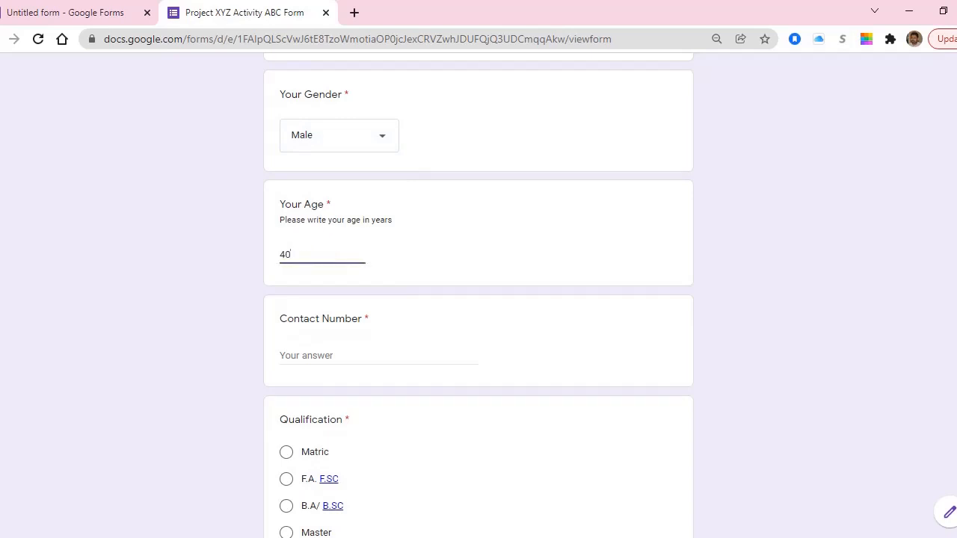
{"action": "left_click", "coordinate": [333, 354]}
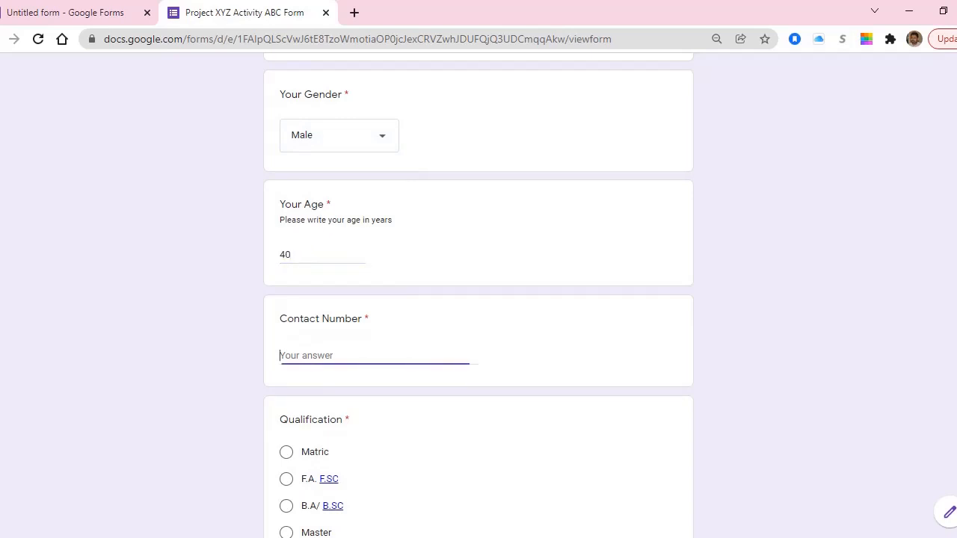
{"action": "type", "text": "00000000"}
{"action": "key", "text": "Tab"}
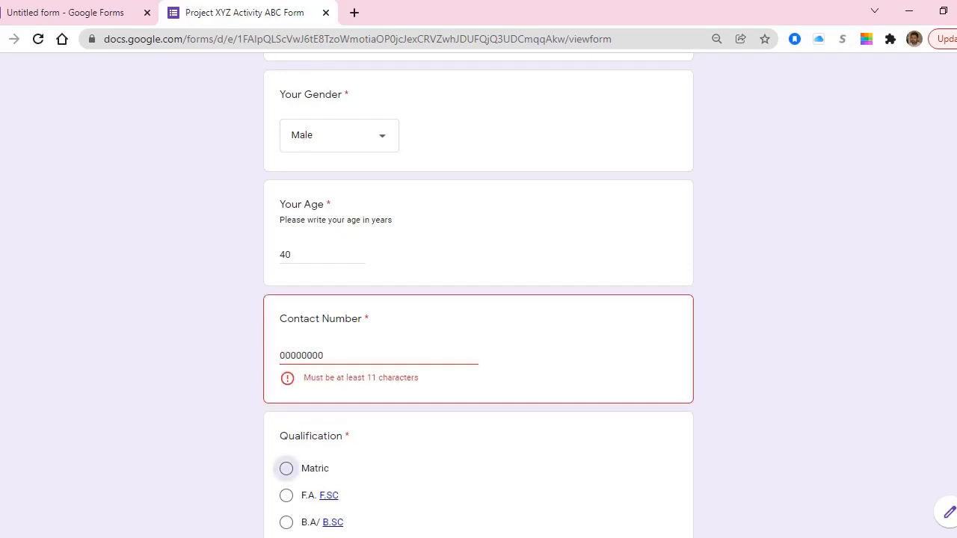
{"action": "key", "text": "shift+Tab"}
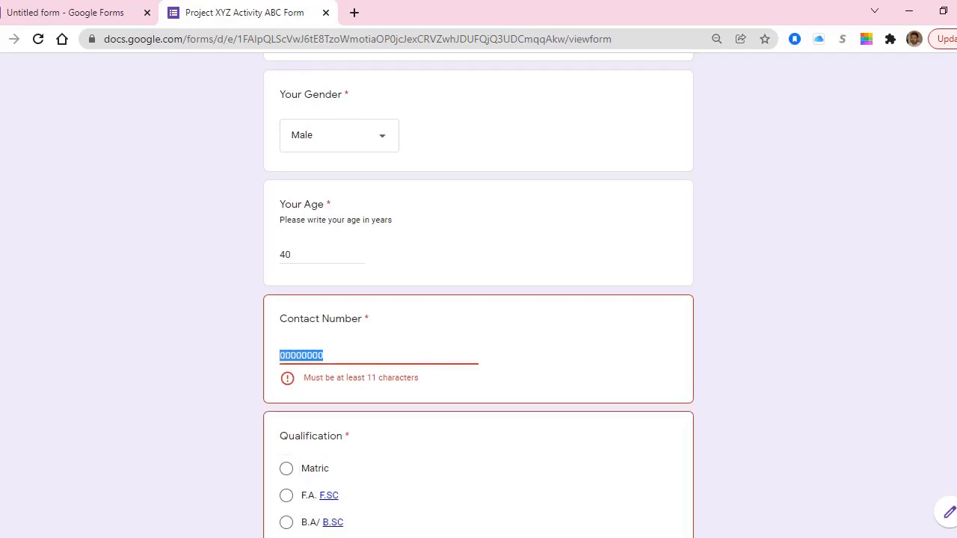
{"action": "key", "text": "End"}
{"action": "type", "text": "000"}
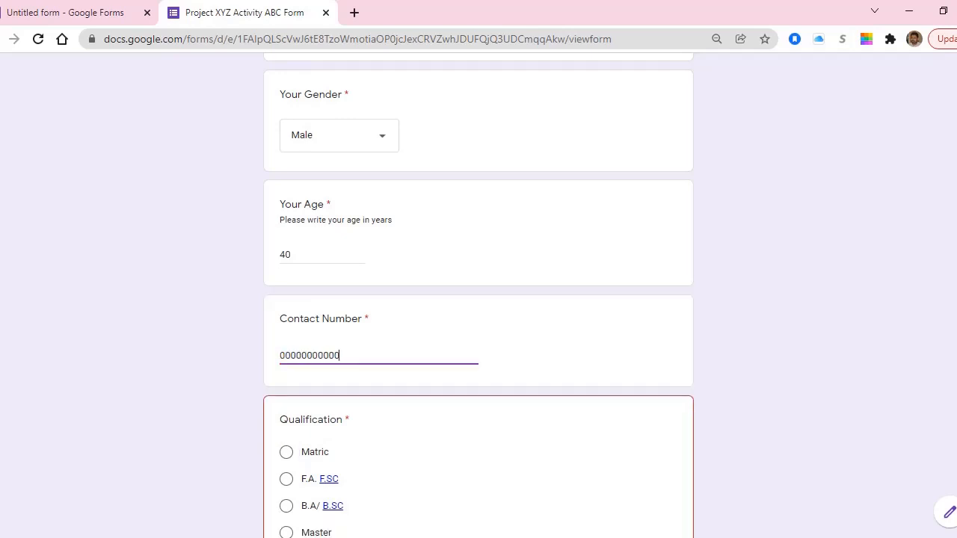
{"action": "key", "text": "Tab"}
Choose Master for qualification and Yes for married, then go to the next section.
{"action": "scroll", "coordinate": [478, 299], "scroll_direction": "down", "scroll_amount": 3}
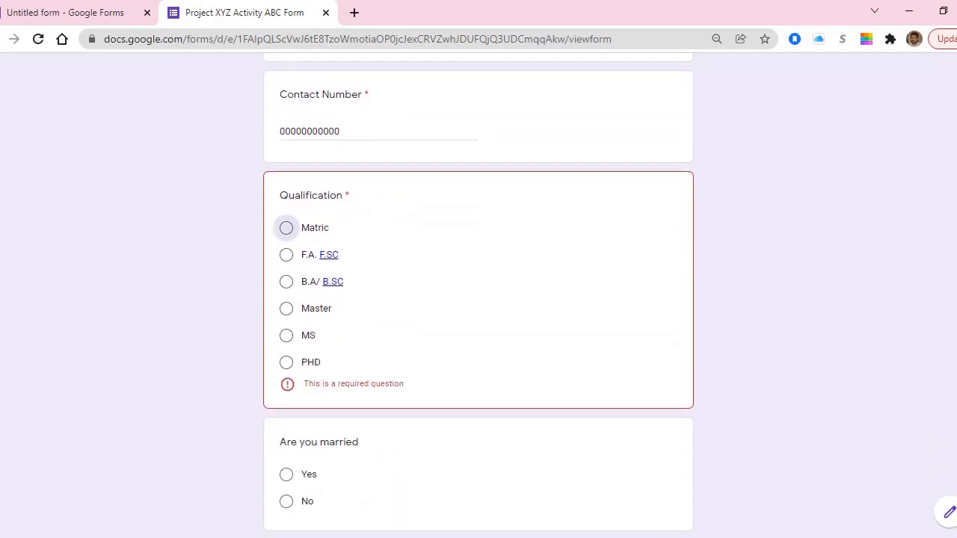
{"action": "left_click", "coordinate": [287, 309]}
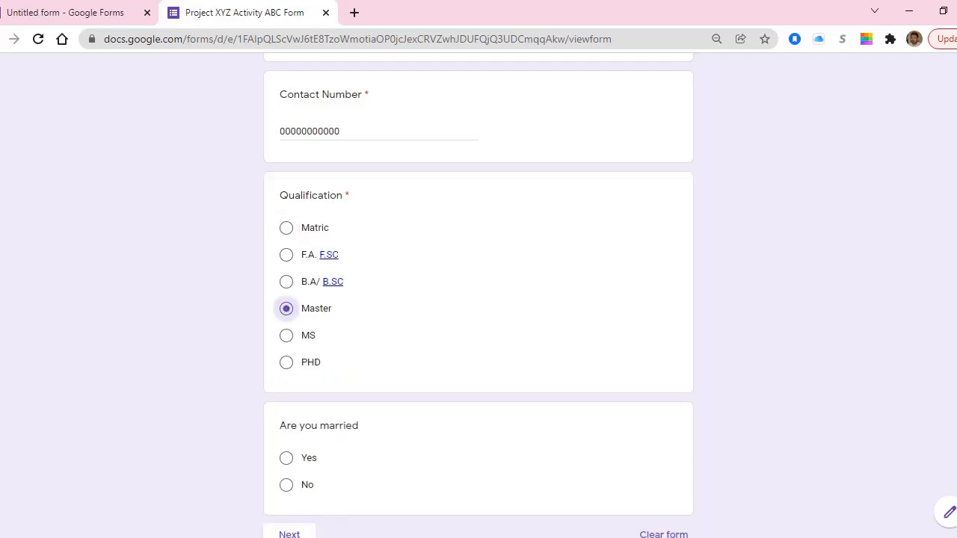
{"action": "scroll", "coordinate": [479, 299], "scroll_direction": "down", "scroll_amount": 2}
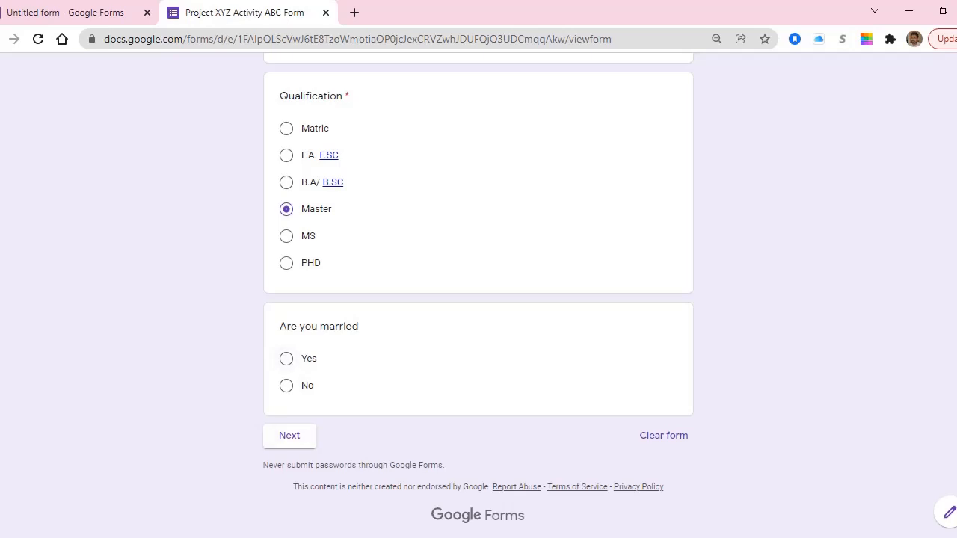
{"action": "left_click", "coordinate": [286, 358]}
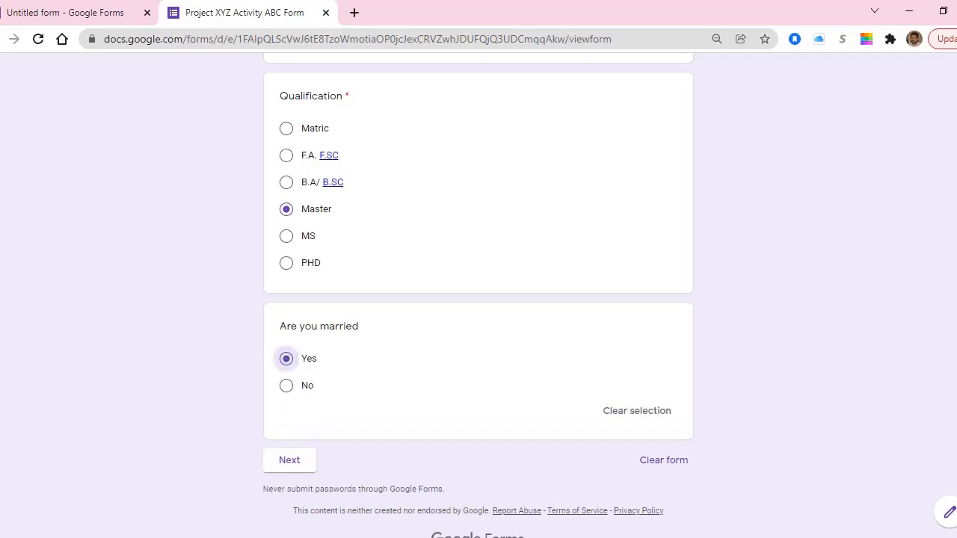
{"action": "scroll", "coordinate": [478, 299], "scroll_direction": "down", "scroll_amount": 1}
{"action": "left_click", "coordinate": [289, 436]}
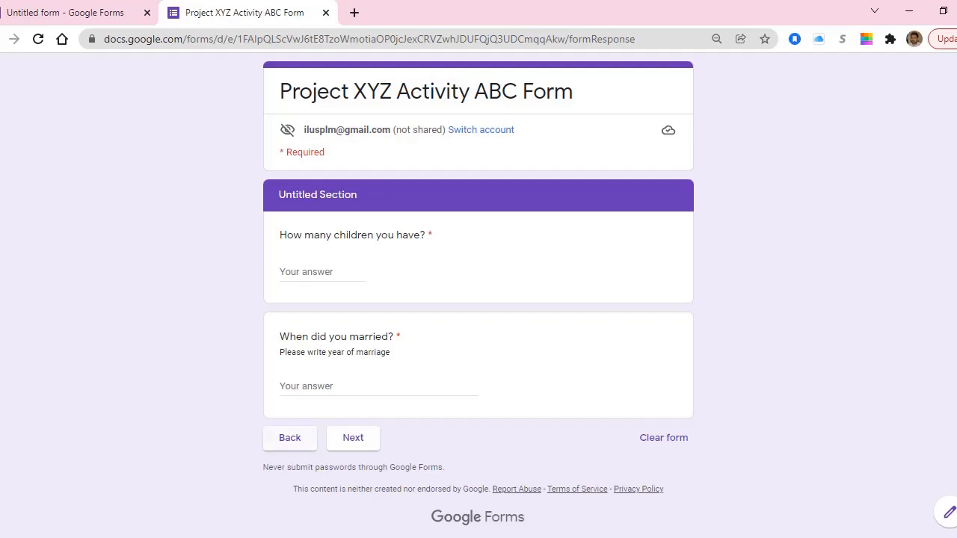
Change the married answer to No, check the next section, then return to the editor.
{"action": "left_click", "coordinate": [289, 437]}
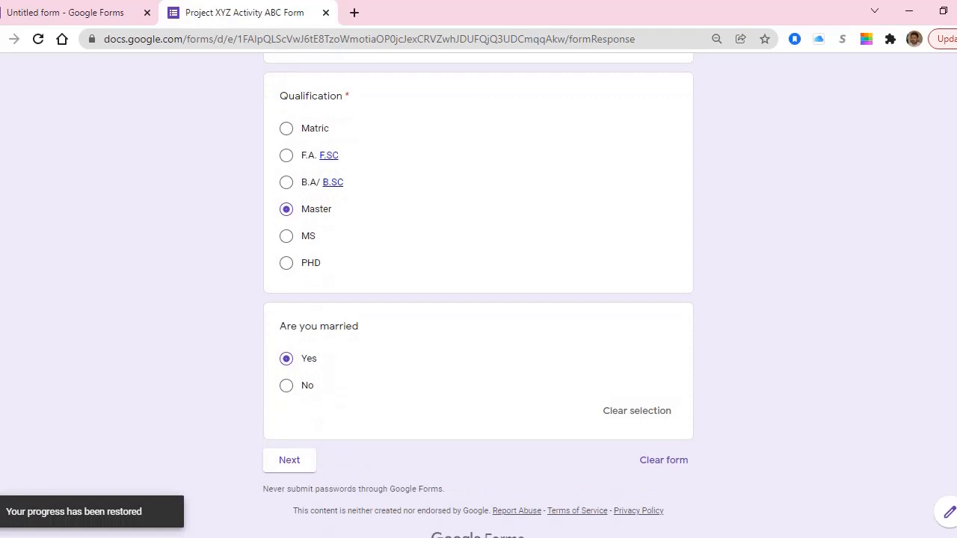
{"action": "left_click", "coordinate": [287, 386]}
{"action": "scroll", "coordinate": [292, 389], "scroll_direction": "down", "scroll_amount": 1}
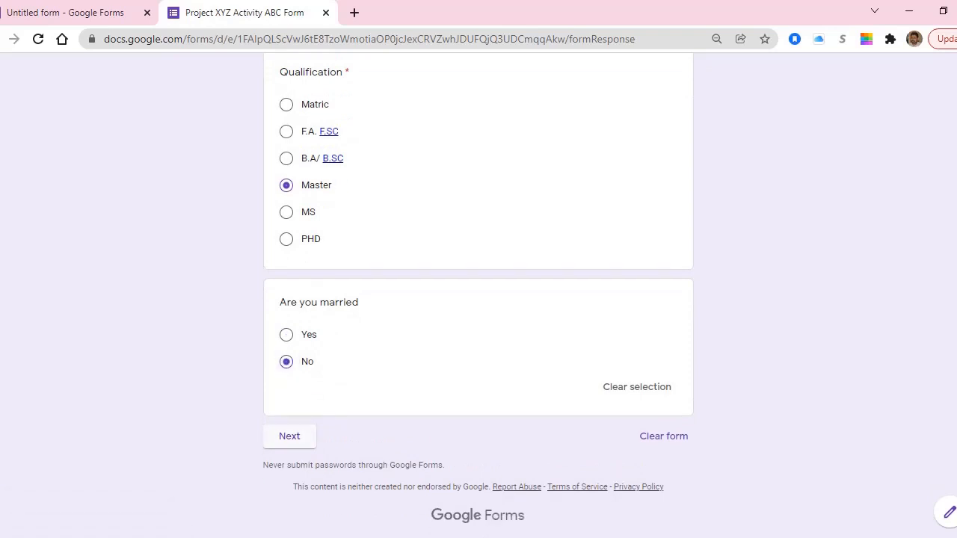
{"action": "left_click", "coordinate": [289, 436]}
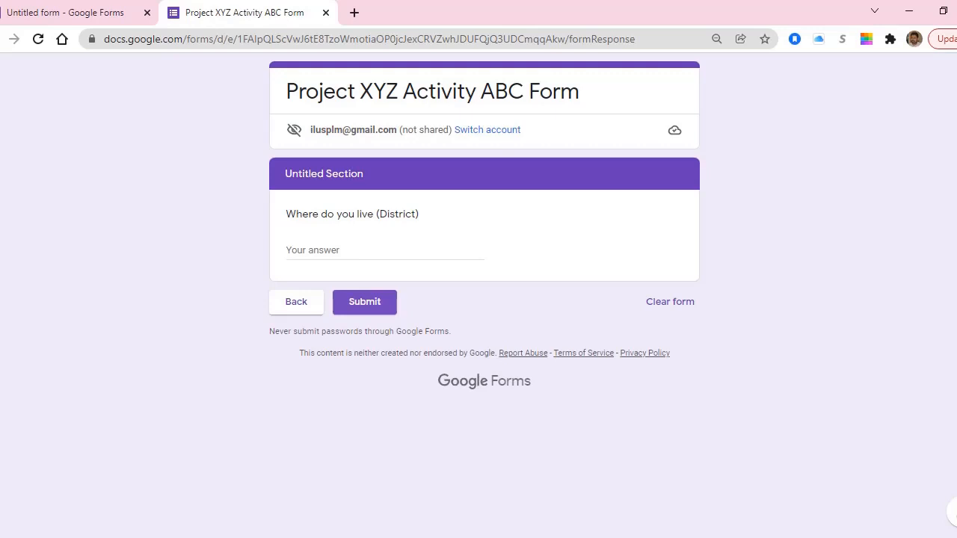
{"action": "left_click", "coordinate": [296, 301]}
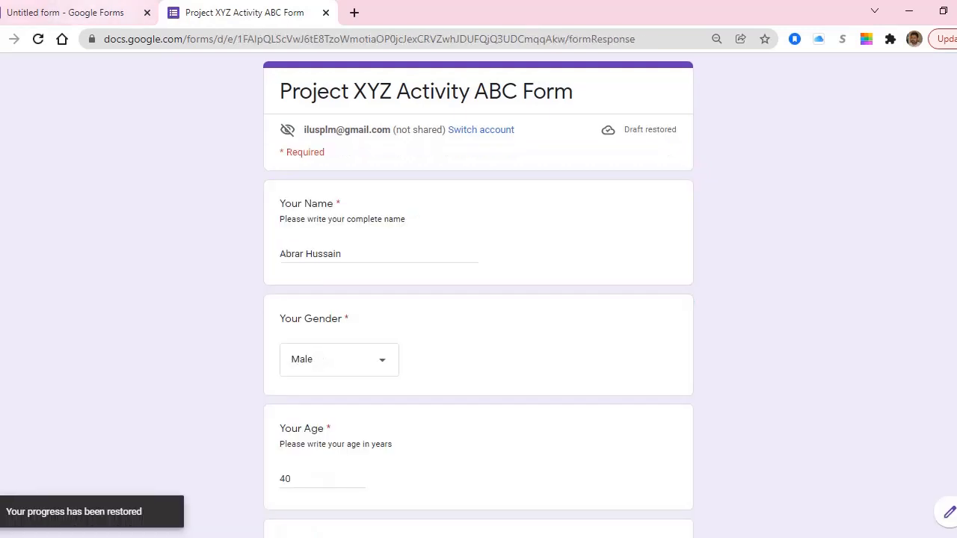
{"action": "left_click", "coordinate": [68, 13]}
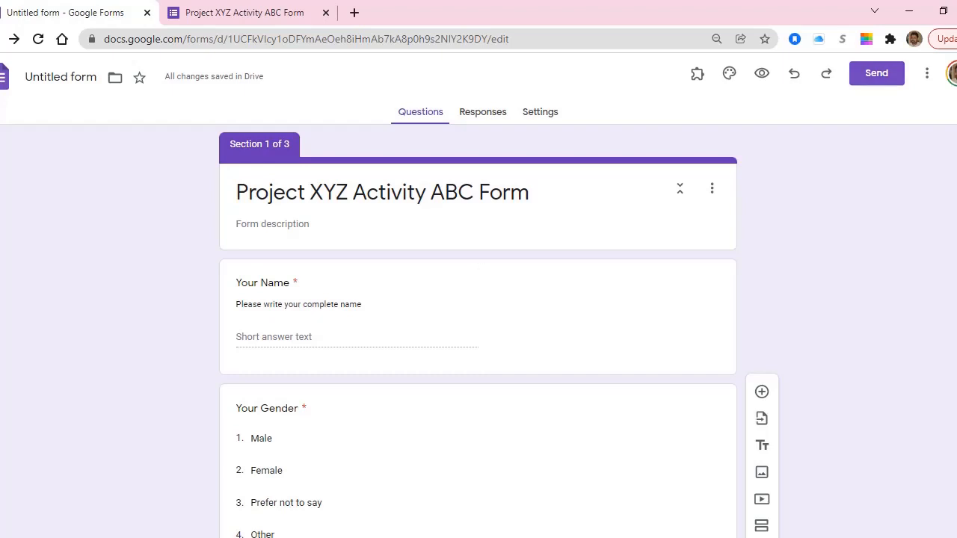
Open the Send dialog and leave Collect emails turned off.
{"action": "left_click", "coordinate": [876, 73]}
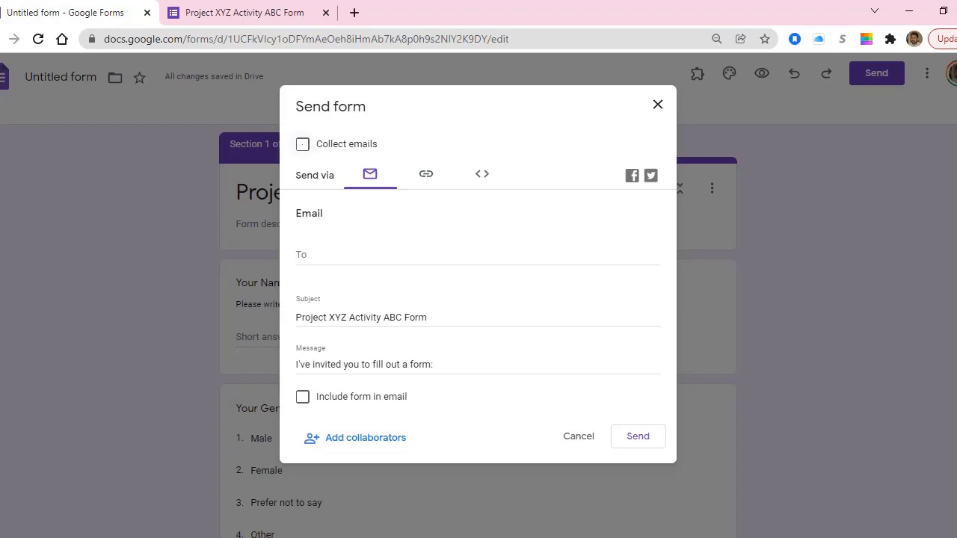
{"action": "left_click", "coordinate": [302, 144]}
{"action": "left_click", "coordinate": [302, 145]}
{"action": "left_click", "coordinate": [426, 175]}
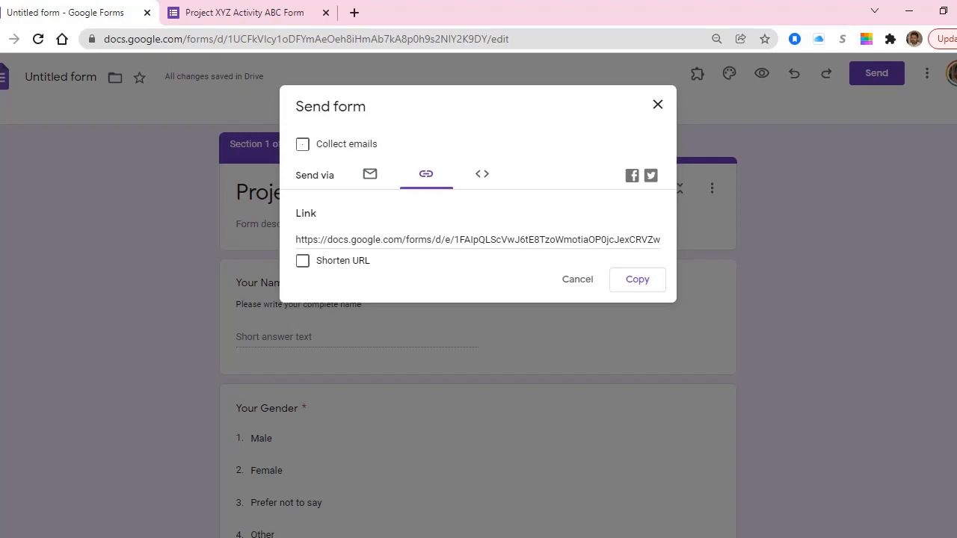
{"action": "left_click", "coordinate": [370, 174]}
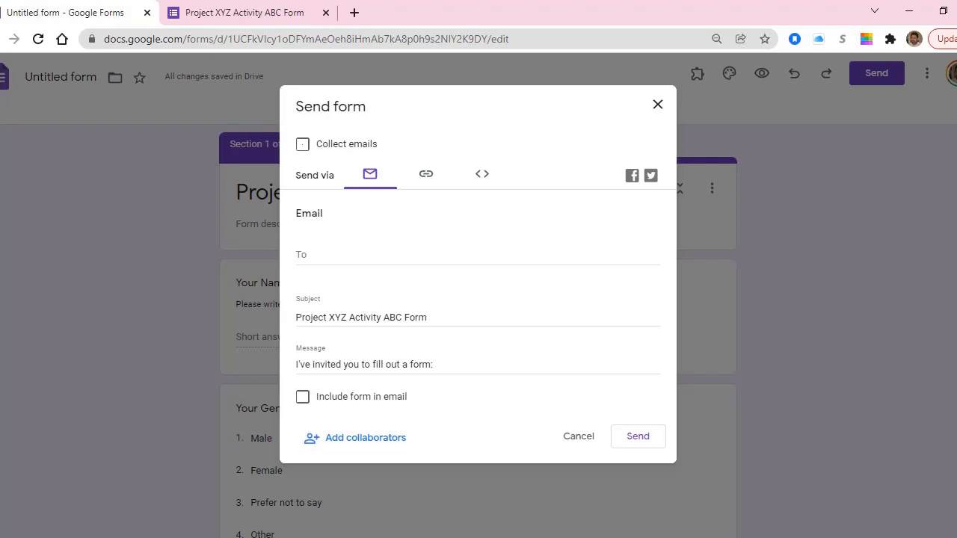
{"action": "left_click", "coordinate": [427, 174]}
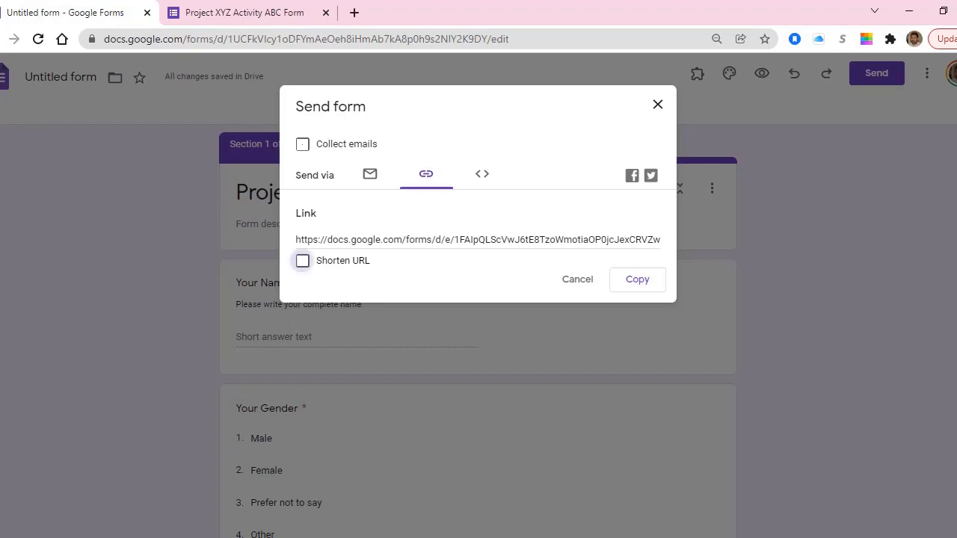
{"action": "left_click", "coordinate": [302, 260]}
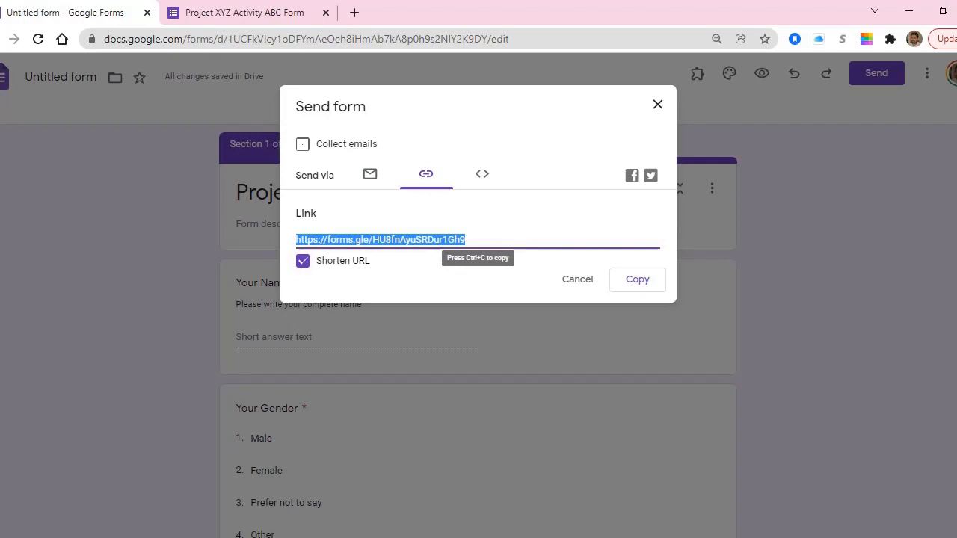
{"action": "left_click", "coordinate": [638, 278]}
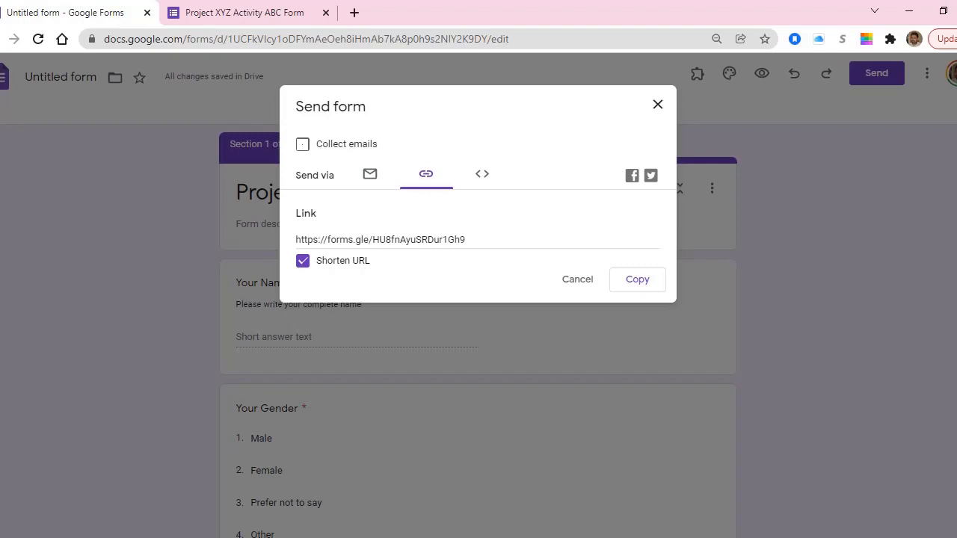
{"action": "left_click", "coordinate": [614, 537]}
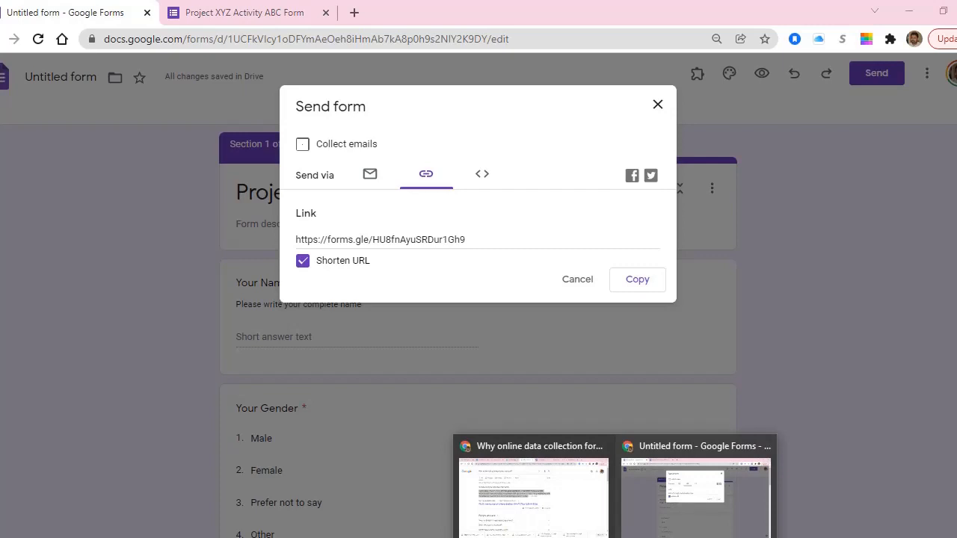
Load the live form from the short link in a new tab, then return to the editor.
{"action": "key", "text": "ctrl+t"}
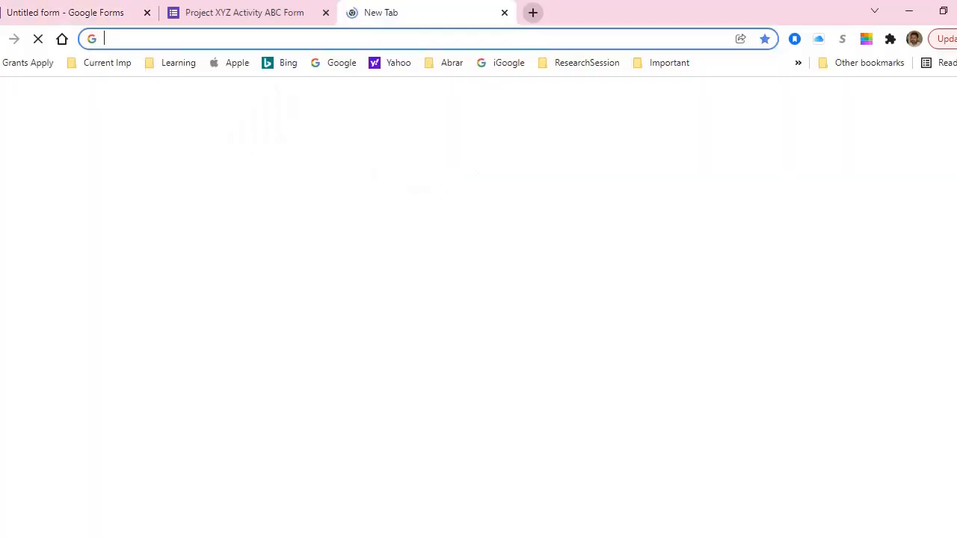
{"action": "key", "text": "ctrl+v"}
{"action": "key", "text": "Return"}
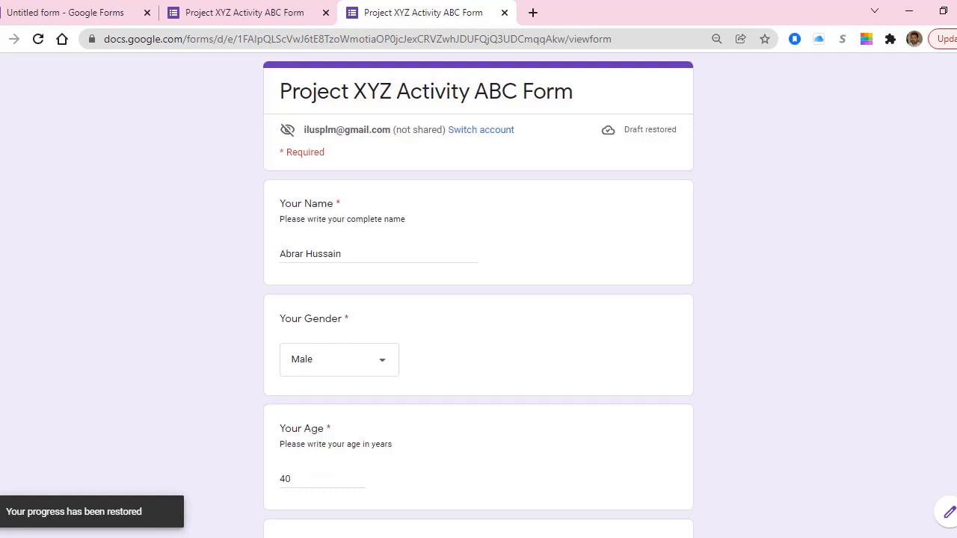
{"action": "scroll", "coordinate": [478, 299], "scroll_direction": "down", "scroll_amount": 15}
{"action": "scroll", "coordinate": [479, 299], "scroll_direction": "up", "scroll_amount": 15}
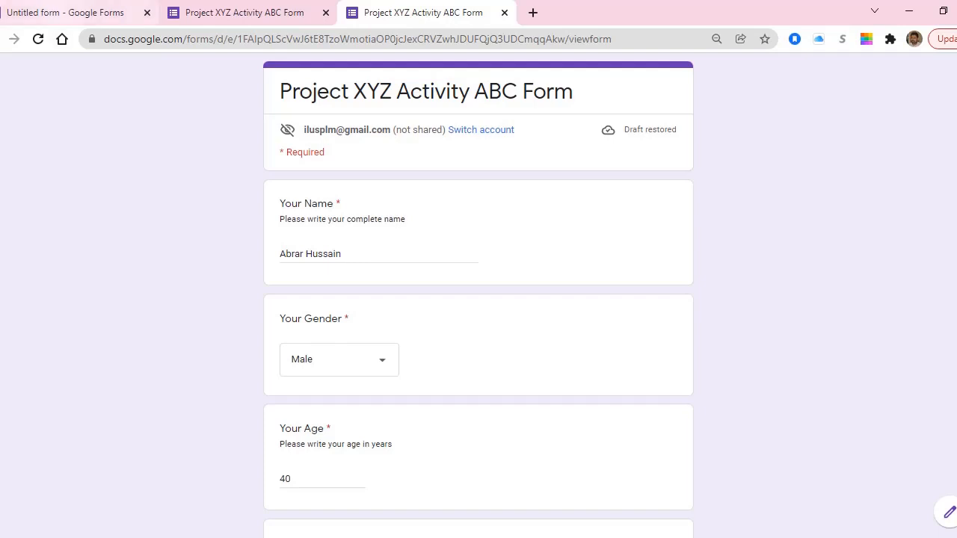
{"action": "left_click", "coordinate": [66, 12]}
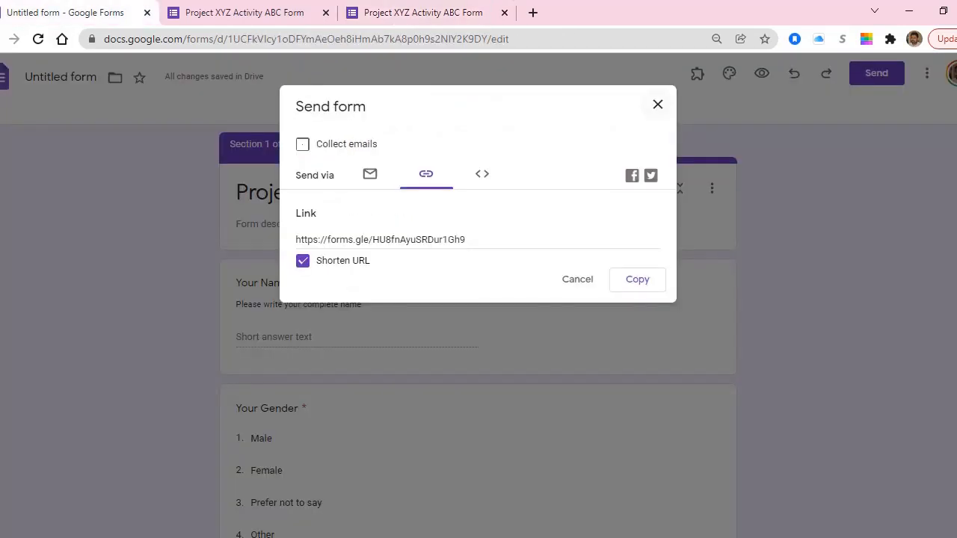
Close the Send dialog, check the Responses tab shows 0 responses, then revisit the filled-in form.
{"action": "left_click", "coordinate": [658, 104]}
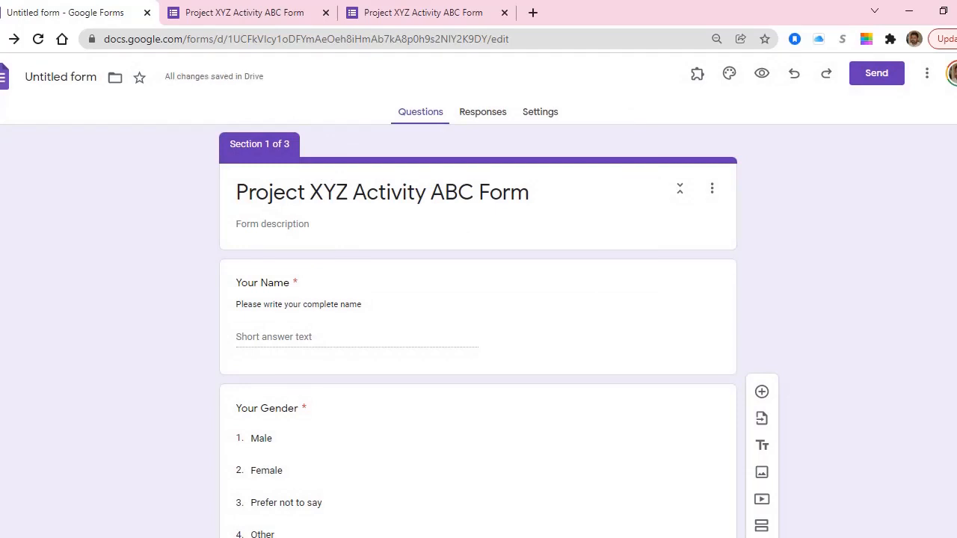
{"action": "scroll", "coordinate": [478, 336], "scroll_direction": "down", "scroll_amount": 20}
{"action": "scroll", "coordinate": [478, 336], "scroll_direction": "up", "scroll_amount": 10}
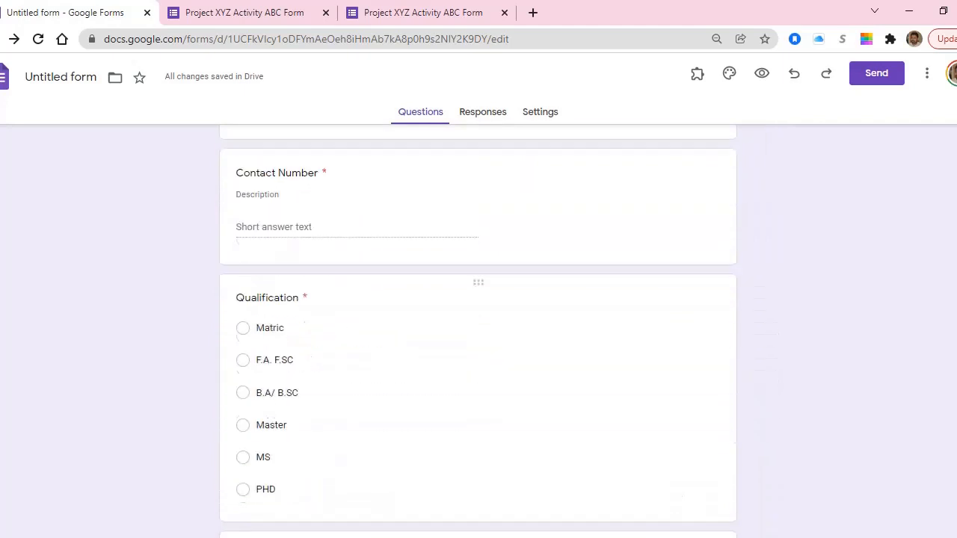
{"action": "scroll", "coordinate": [478, 337], "scroll_direction": "up", "scroll_amount": 10}
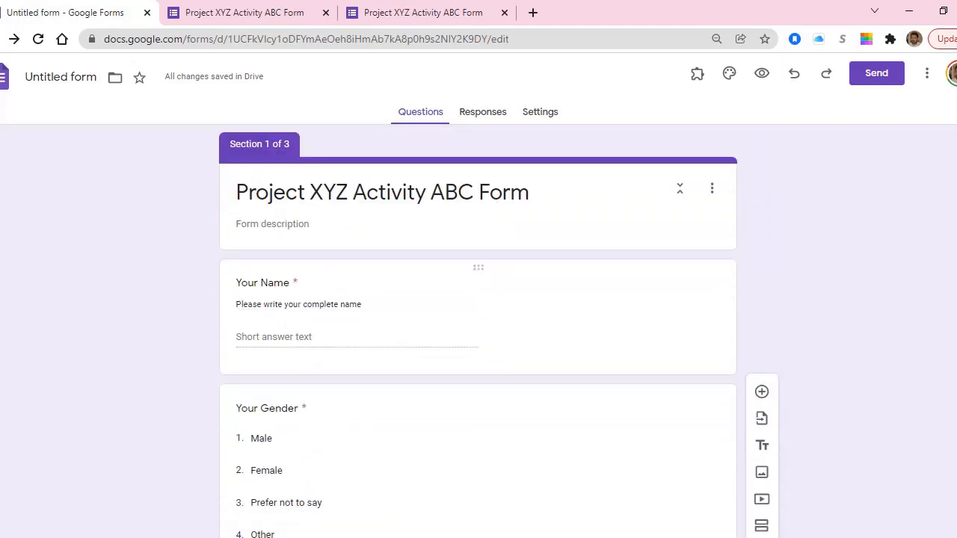
{"action": "left_click", "coordinate": [483, 111]}
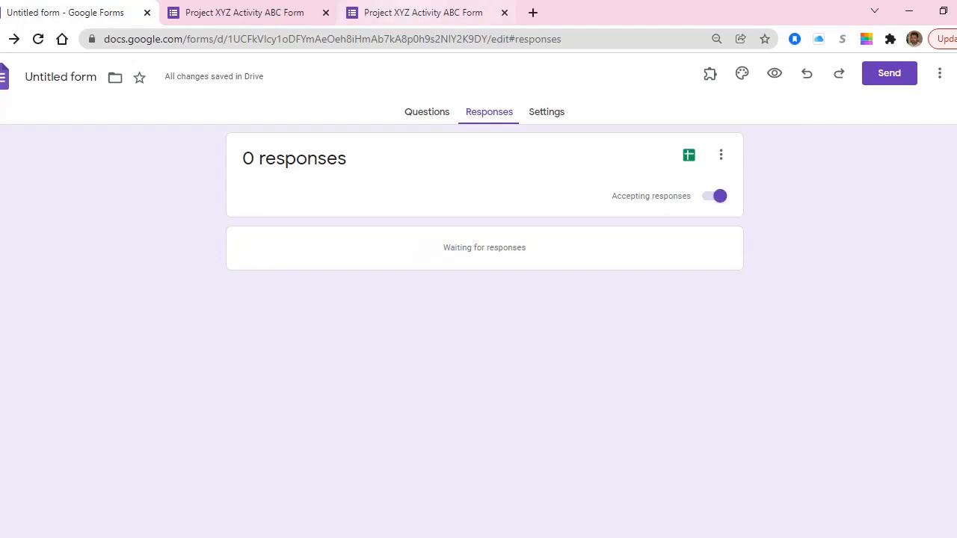
{"action": "left_click", "coordinate": [415, 13]}
Continue to the next section, answer 'Where do you live' with Swat, and submit the test response.
{"action": "scroll", "coordinate": [478, 299], "scroll_direction": "down", "scroll_amount": 8}
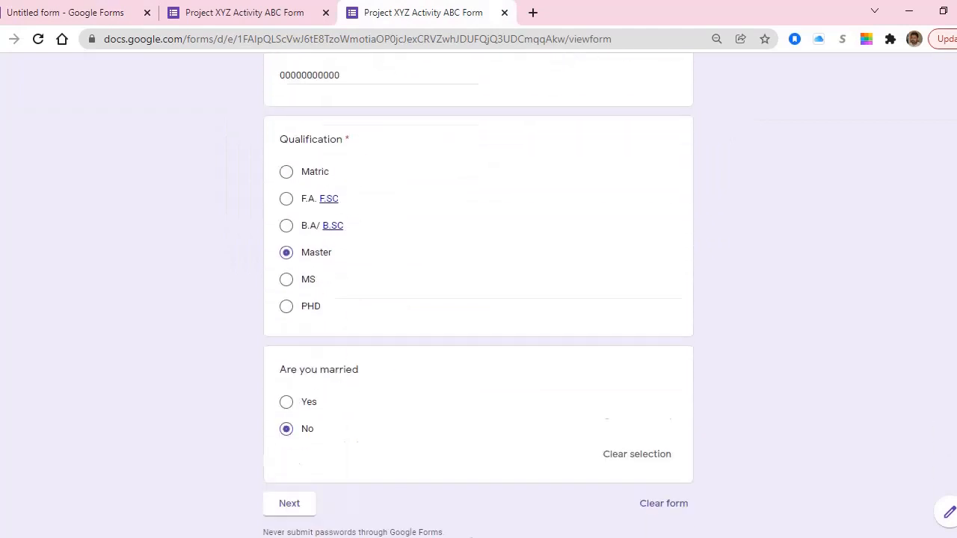
{"action": "left_click", "coordinate": [290, 436]}
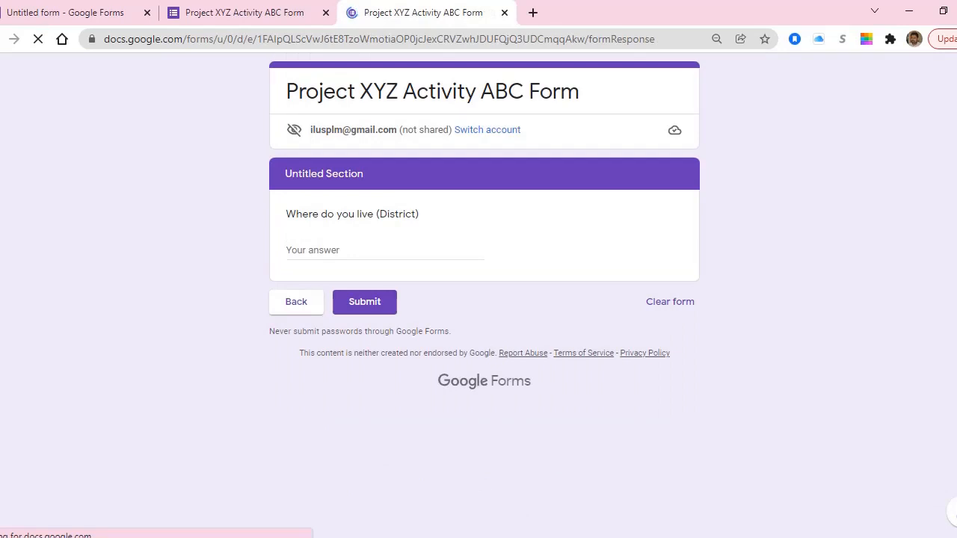
{"action": "left_click", "coordinate": [318, 252]}
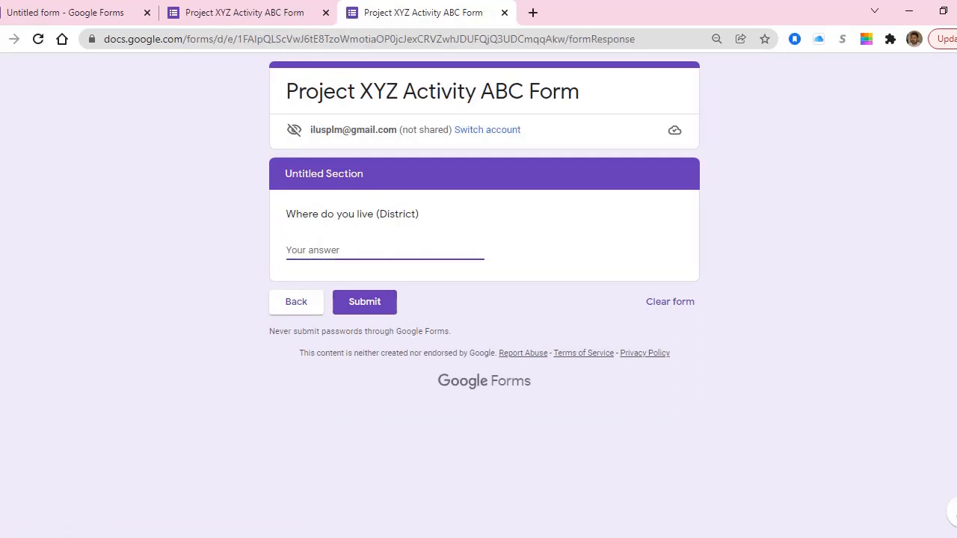
{"action": "type", "text": "Swat"}
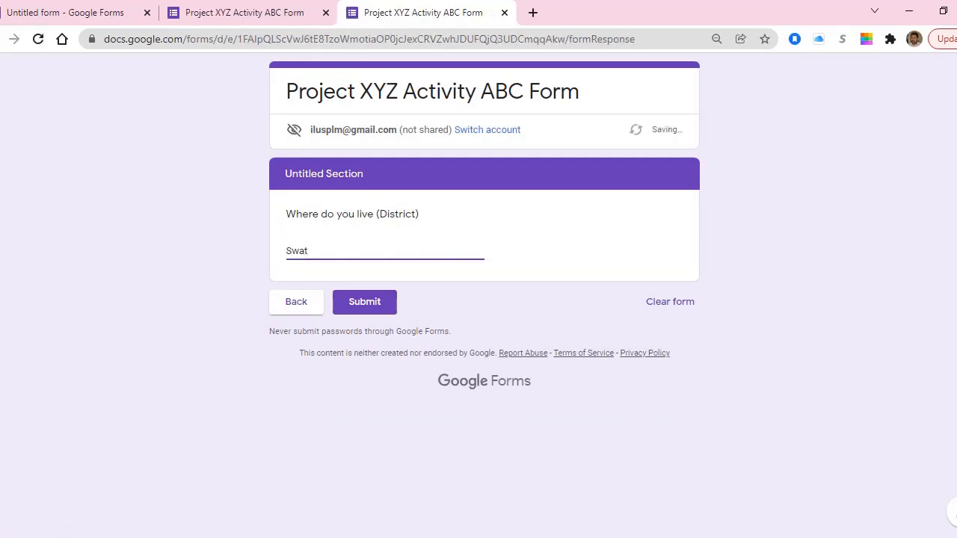
{"action": "left_click", "coordinate": [364, 302]}
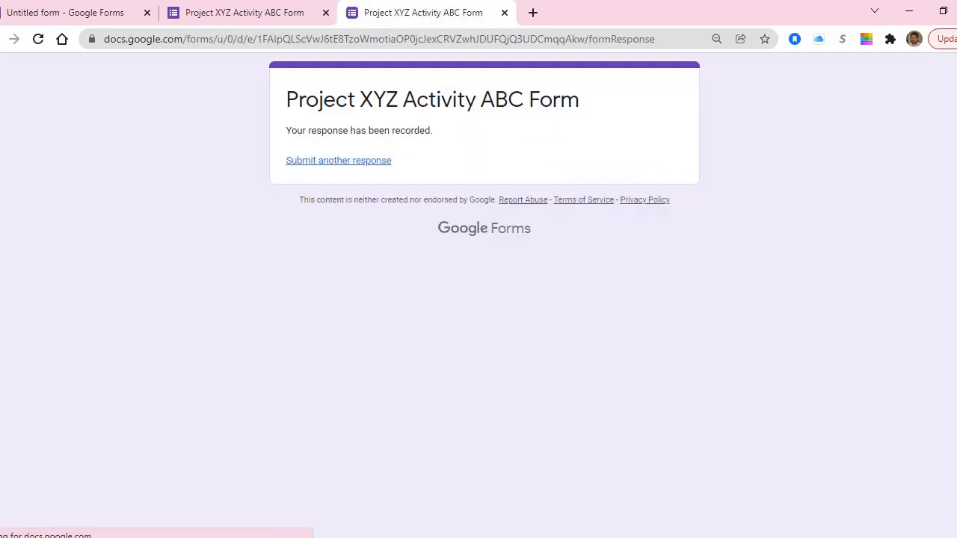
{"action": "left_click", "coordinate": [258, 12]}
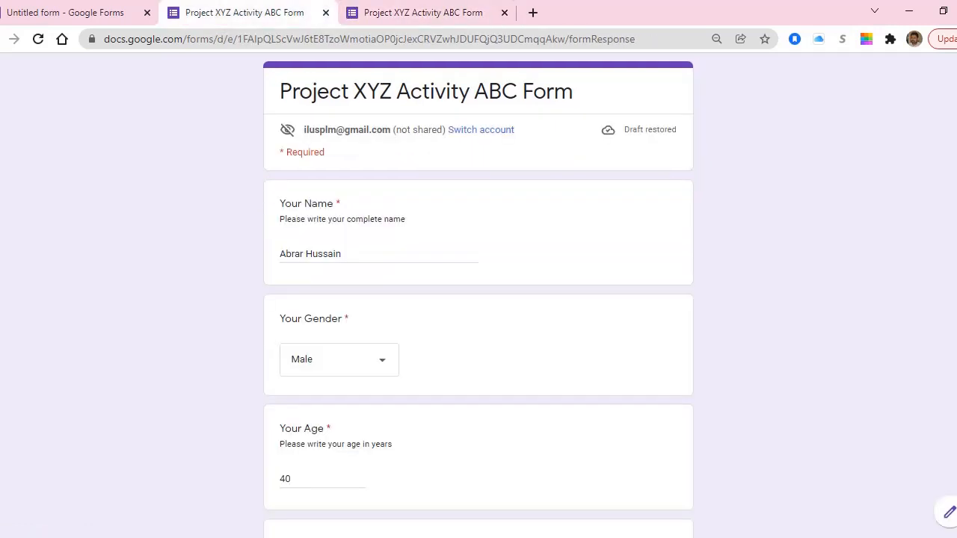
Review the 1-response summary in the editor: Male and Master at 100%, age 40.
{"action": "left_click", "coordinate": [75, 12]}
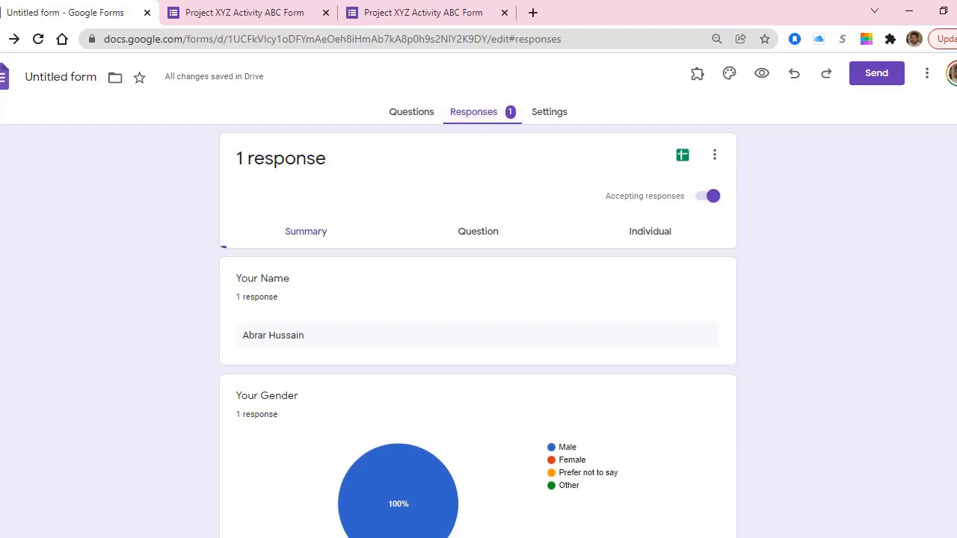
{"action": "scroll", "coordinate": [478, 329], "scroll_direction": "down", "scroll_amount": 2}
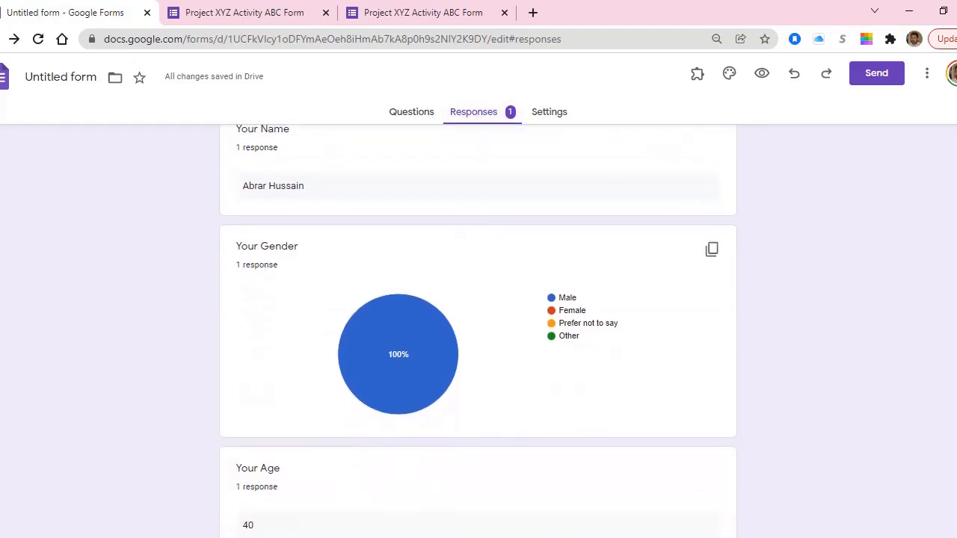
{"action": "scroll", "coordinate": [478, 329], "scroll_direction": "down", "scroll_amount": 2}
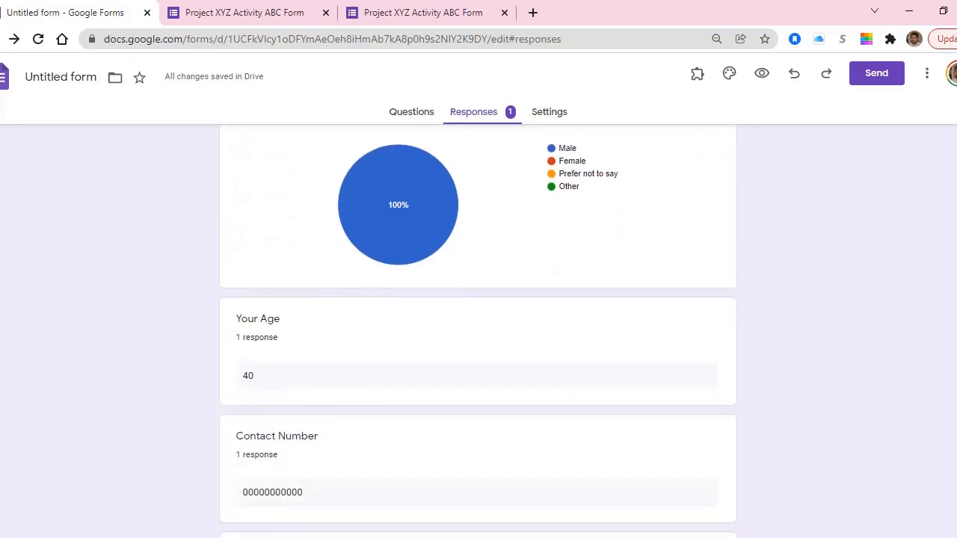
{"action": "scroll", "coordinate": [479, 329], "scroll_direction": "down", "scroll_amount": 9}
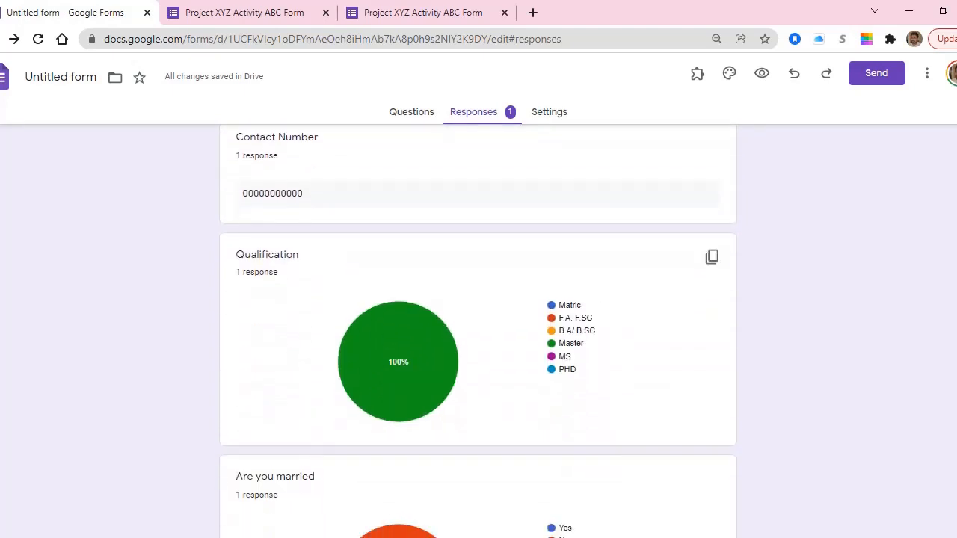
{"action": "scroll", "coordinate": [478, 329], "scroll_direction": "down", "scroll_amount": 3}
{"action": "scroll", "coordinate": [478, 329], "scroll_direction": "up", "scroll_amount": 16}
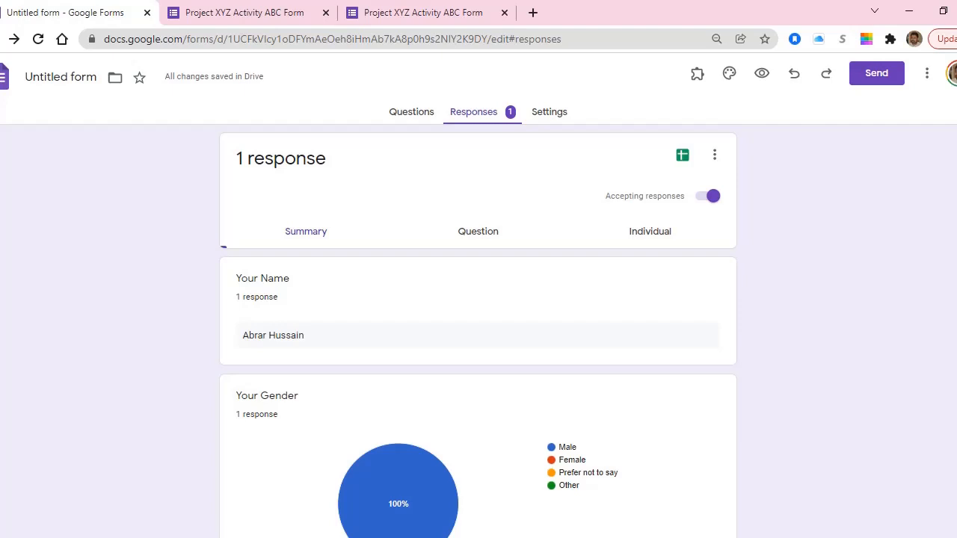
{"action": "left_click", "coordinate": [478, 232]}
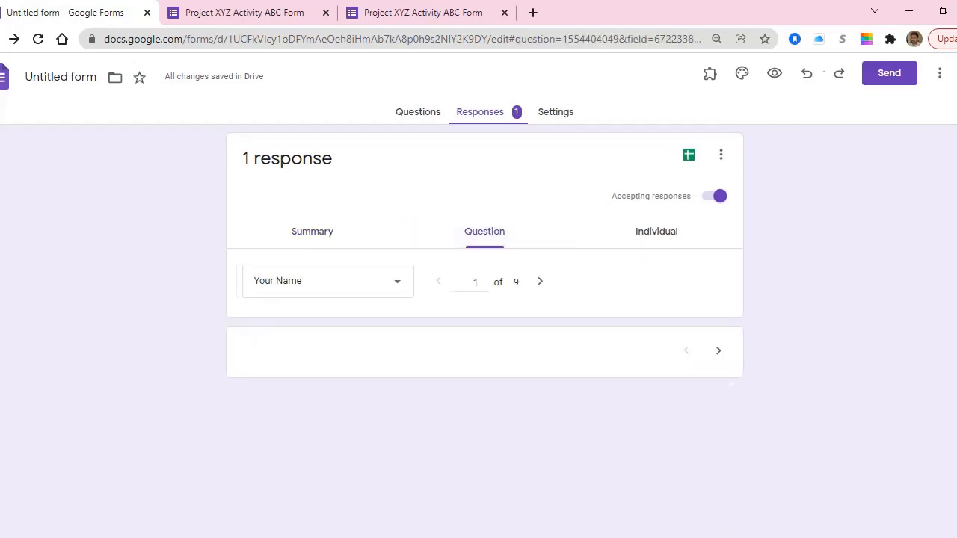
{"action": "scroll", "coordinate": [477, 328], "scroll_direction": "down", "scroll_amount": 2}
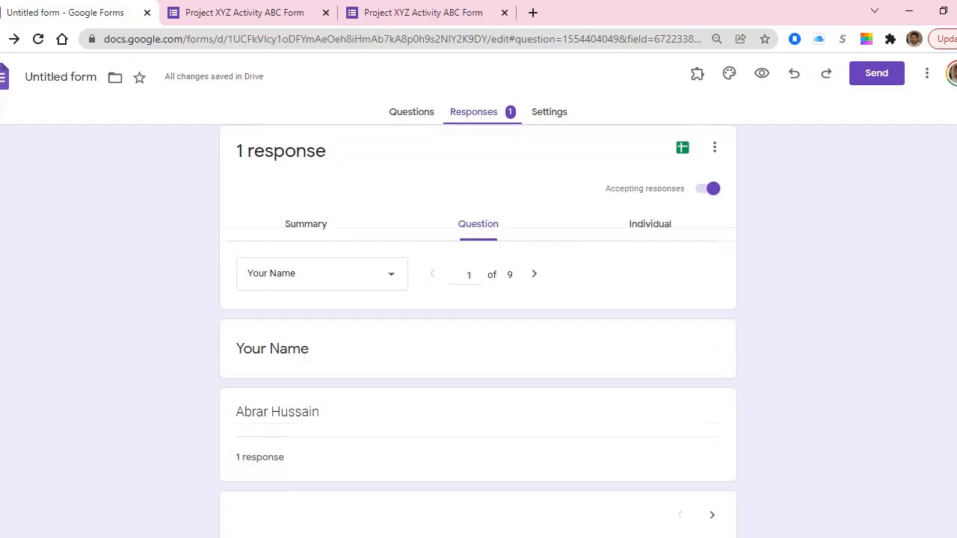
{"action": "scroll", "coordinate": [477, 329], "scroll_direction": "up", "scroll_amount": 2}
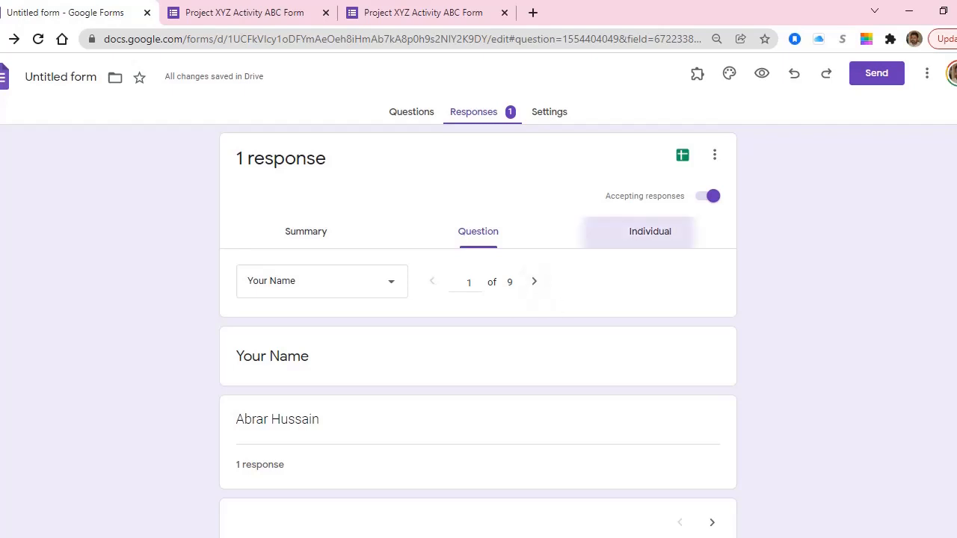
{"action": "left_click", "coordinate": [650, 231]}
{"action": "scroll", "coordinate": [650, 231], "scroll_direction": "down", "scroll_amount": 1}
{"action": "scroll", "coordinate": [478, 337], "scroll_direction": "down", "scroll_amount": 15}
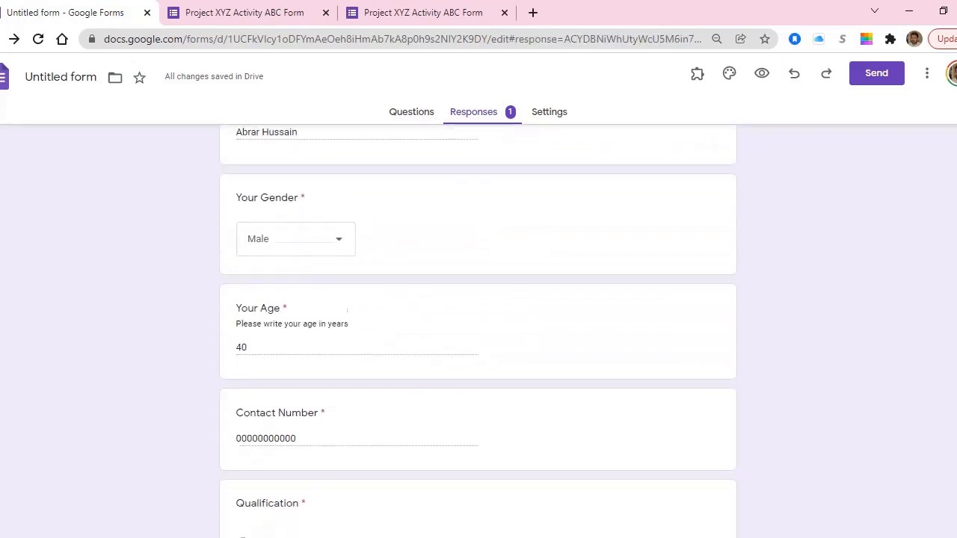
{"action": "scroll", "coordinate": [478, 337], "scroll_direction": "up", "scroll_amount": 10}
{"action": "scroll", "coordinate": [478, 337], "scroll_direction": "up", "scroll_amount": 5}
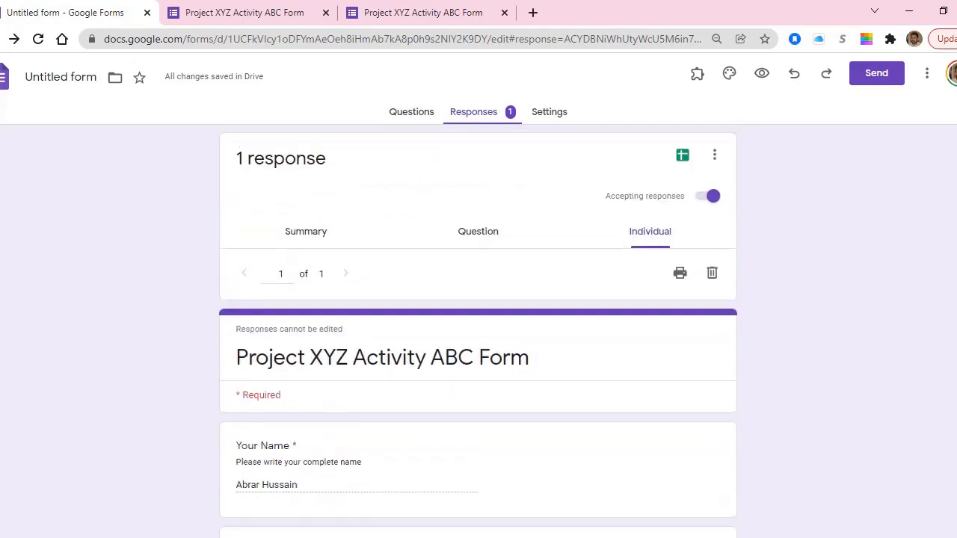
{"action": "left_click", "coordinate": [306, 231]}
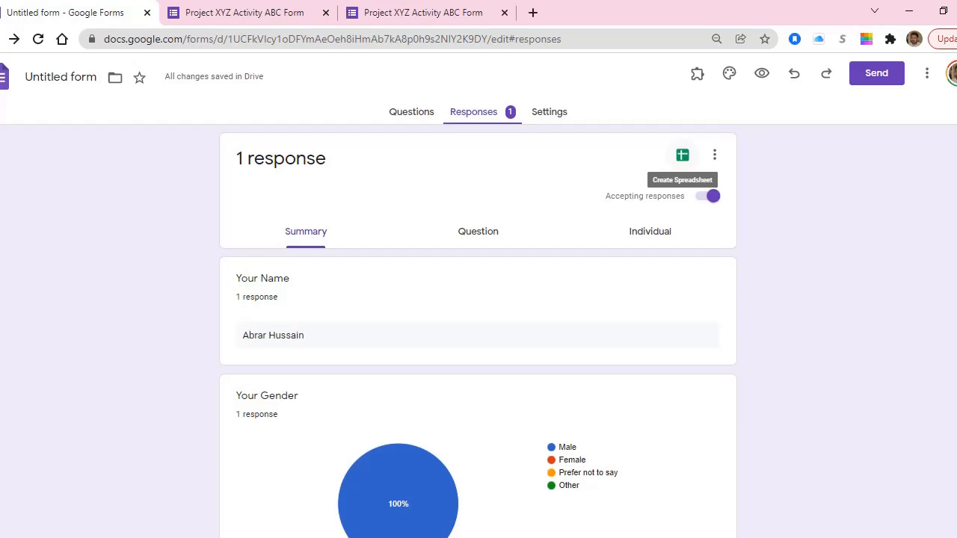
Link responses to a new spreadsheet named 'Untitled form (Responses)'.
{"action": "left_click", "coordinate": [682, 155]}
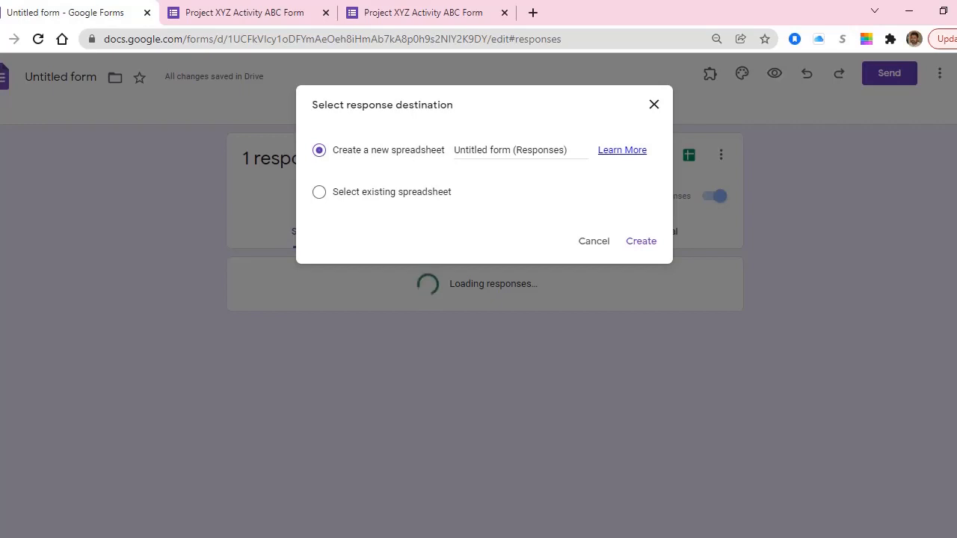
{"action": "left_click", "coordinate": [640, 241]}
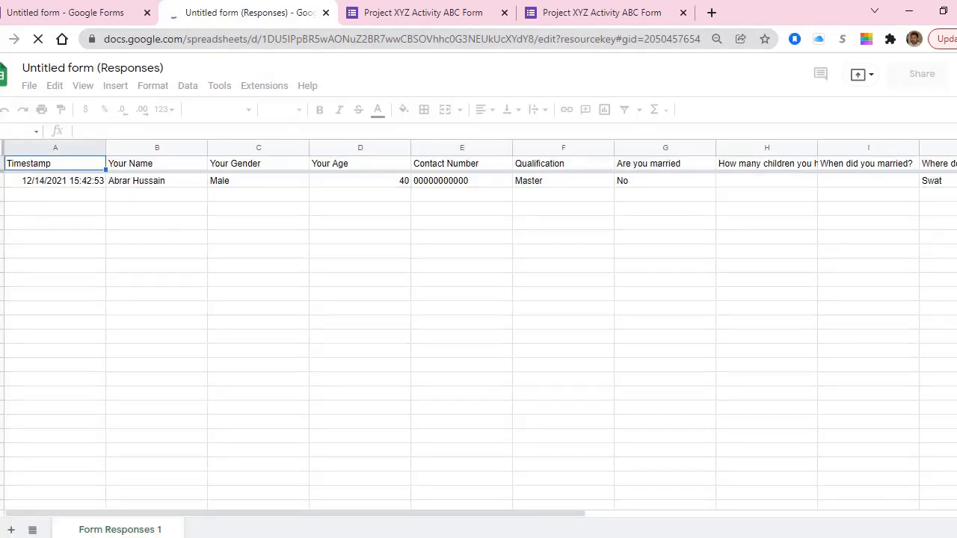
{"action": "mouse_move", "coordinate": [299, 514]}
{"action": "left_mouse_down"}
{"action": "mouse_move", "coordinate": [632, 514]}
{"action": "mouse_move", "coordinate": [297, 514]}
{"action": "left_mouse_up"}
{"action": "mouse_move", "coordinate": [191, 493]}
{"action": "left_mouse_down"}
{"action": "mouse_move", "coordinate": [224, 492]}
{"action": "mouse_move", "coordinate": [191, 480]}
{"action": "left_mouse_up"}
{"action": "left_click", "coordinate": [157, 181]}
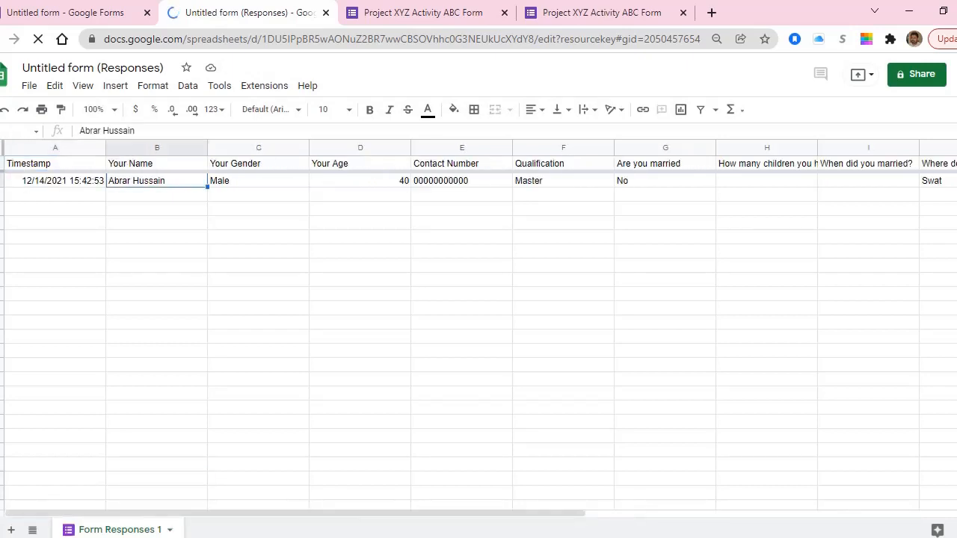
{"action": "left_click", "coordinate": [258, 181]}
{"action": "left_click", "coordinate": [157, 181]}
{"action": "left_click", "coordinate": [157, 266]}
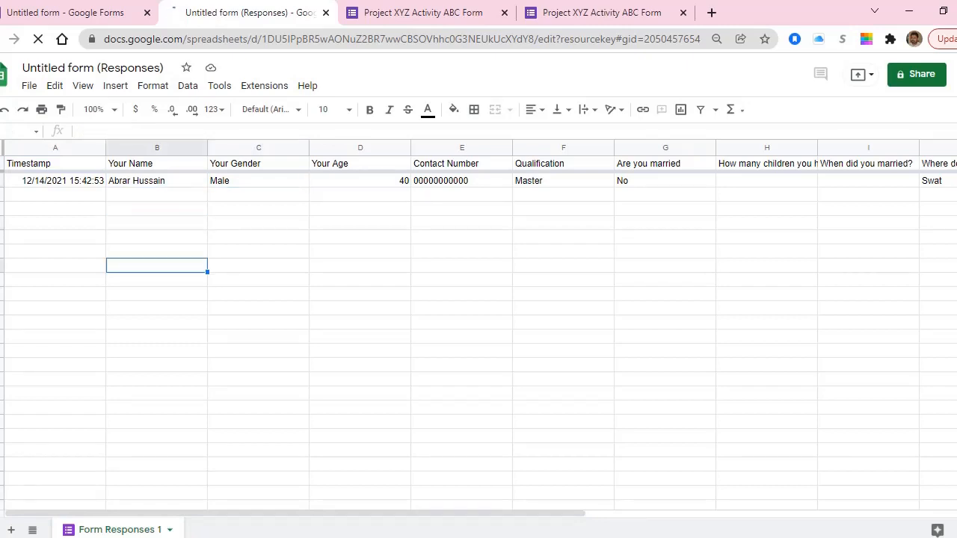
{"action": "left_click", "coordinate": [157, 294]}
{"action": "left_click", "coordinate": [156, 393]}
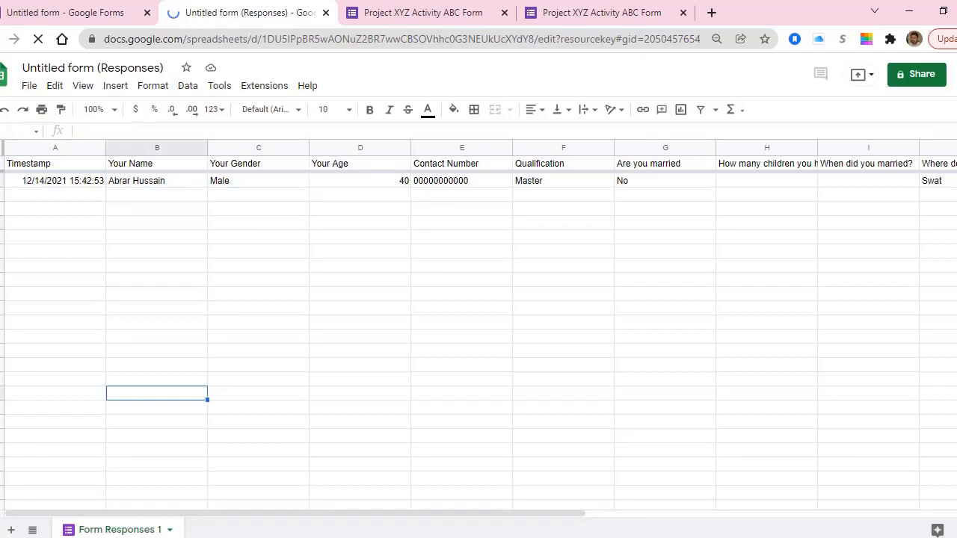
{"action": "left_click", "coordinate": [157, 436]}
{"action": "left_click", "coordinate": [157, 237]}
{"action": "left_click", "coordinate": [157, 181]}
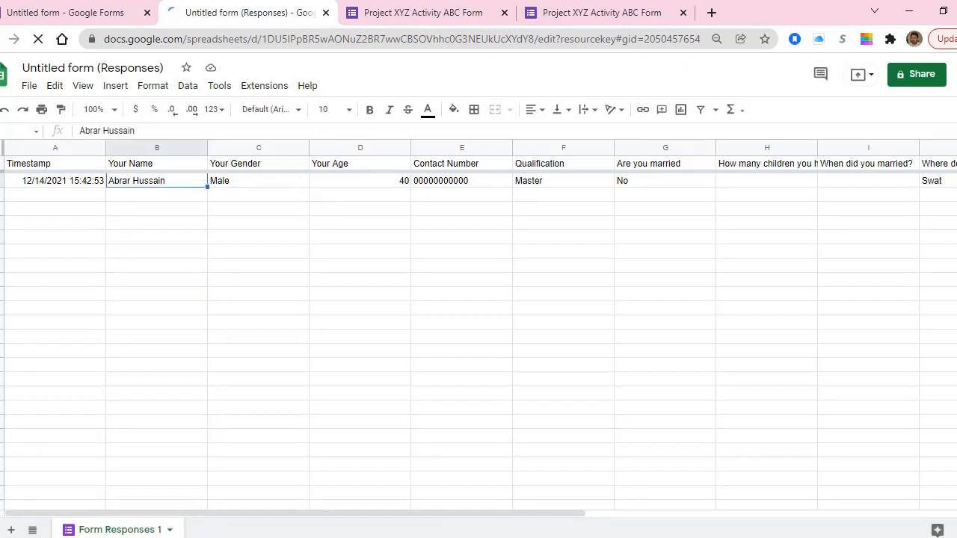